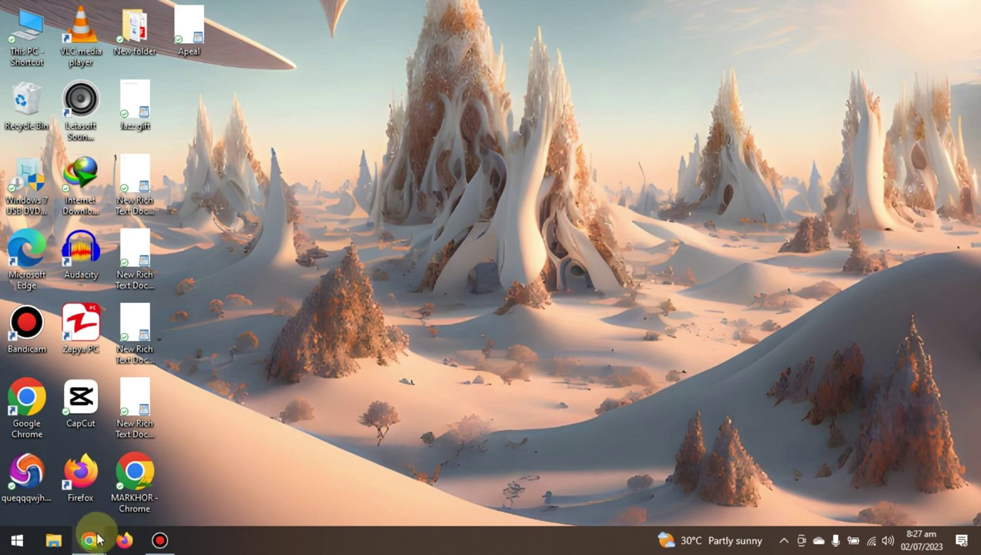
Step: Open Google Chrome, search the web for "freeimages.com public domain" and go to the Free-Images.com site
{"action": "mouse_move", "coordinate": [90, 539]}
{"action": "left_click", "coordinate": [214, 497]}
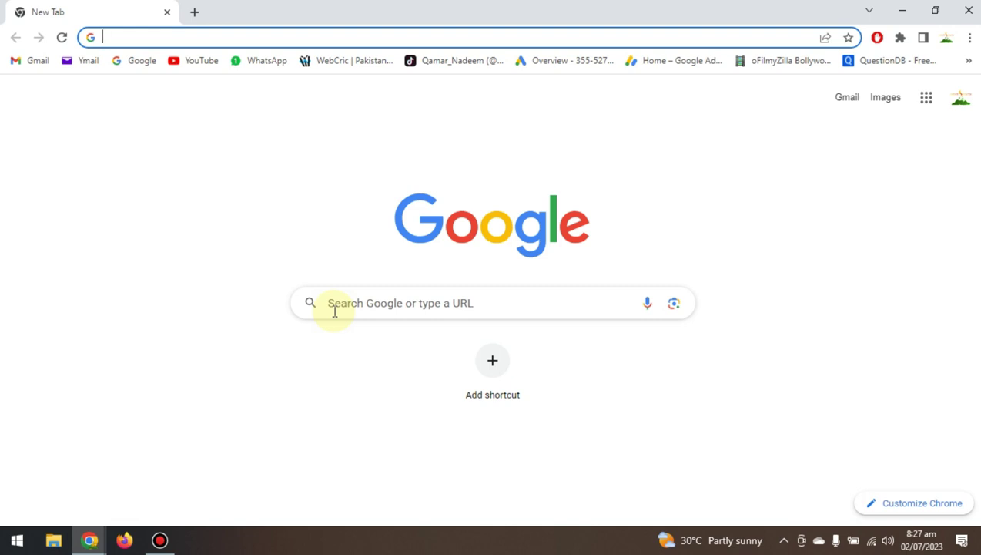
{"action": "type", "text": "freeimages.com public domain"}
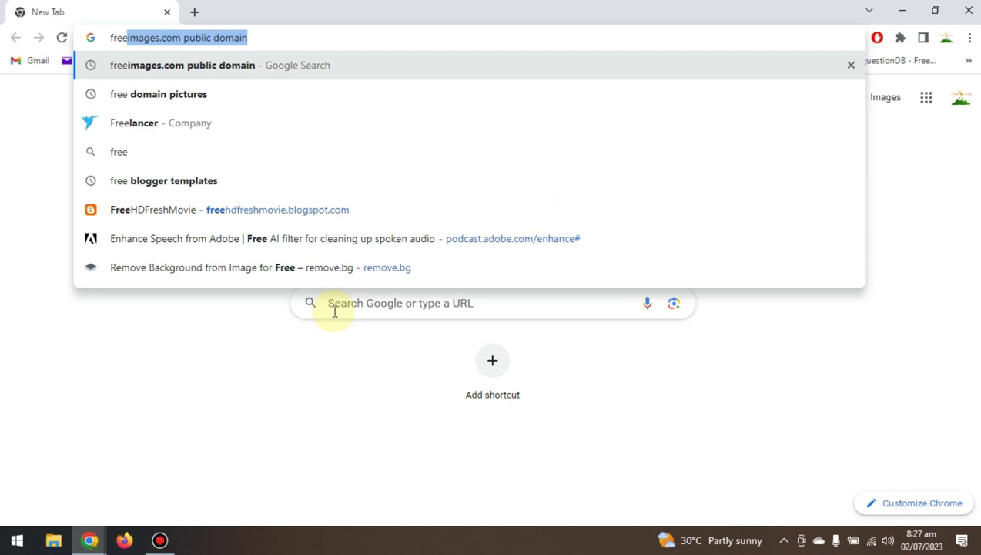
{"action": "key", "text": "Right"}
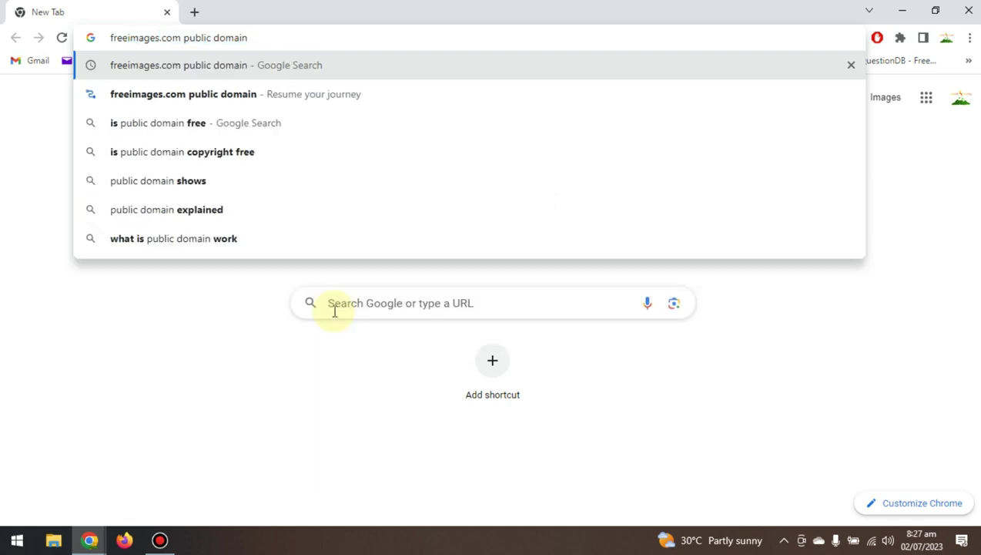
{"action": "key", "text": "Return"}
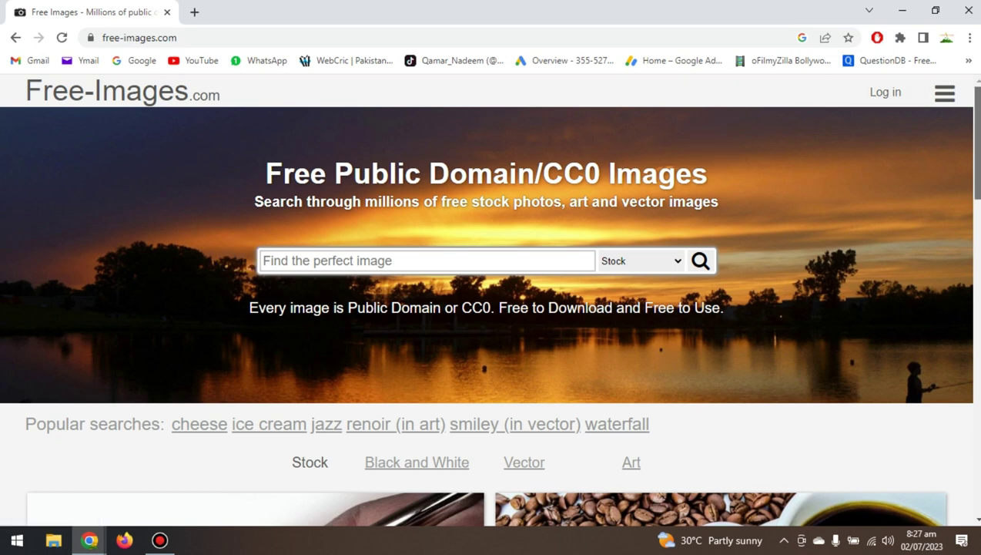
Step: Search the Stock category of Free-Images.com for "see sun"
{"action": "scroll", "coordinate": [489, 300], "scroll_direction": "down", "scroll_amount": 7}
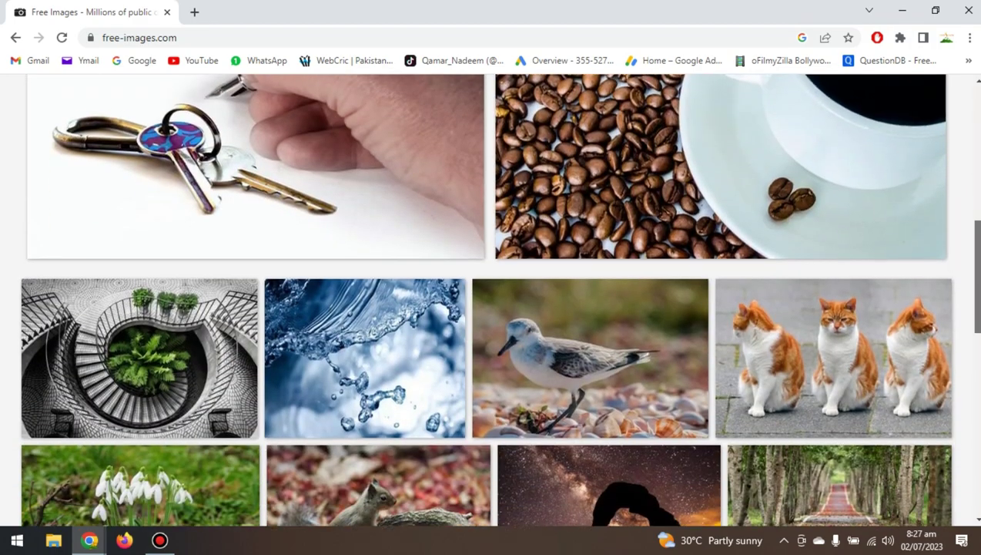
{"action": "scroll", "coordinate": [489, 300], "scroll_direction": "down", "scroll_amount": 5}
{"action": "scroll", "coordinate": [489, 300], "scroll_direction": "down", "scroll_amount": 4}
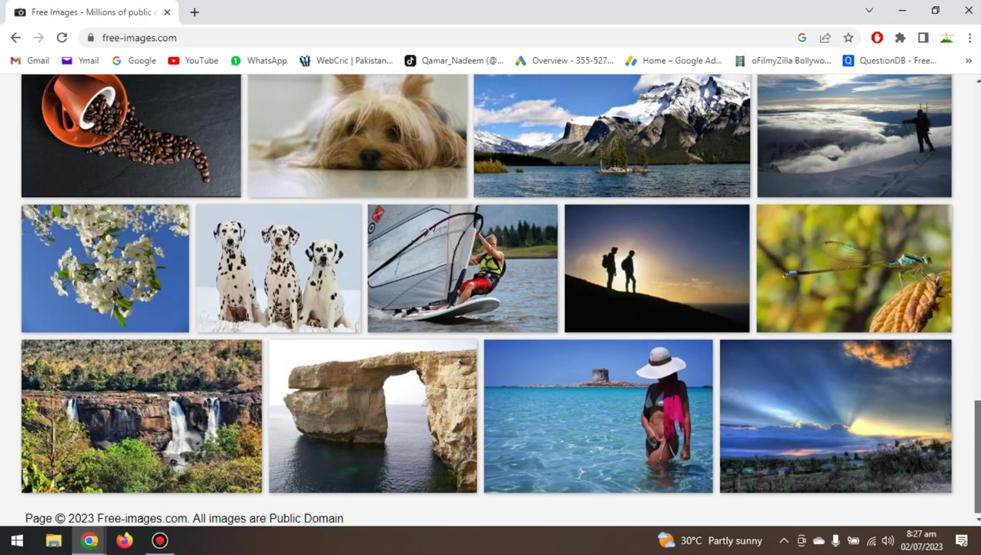
{"action": "scroll", "coordinate": [489, 299], "scroll_direction": "up", "scroll_amount": 16}
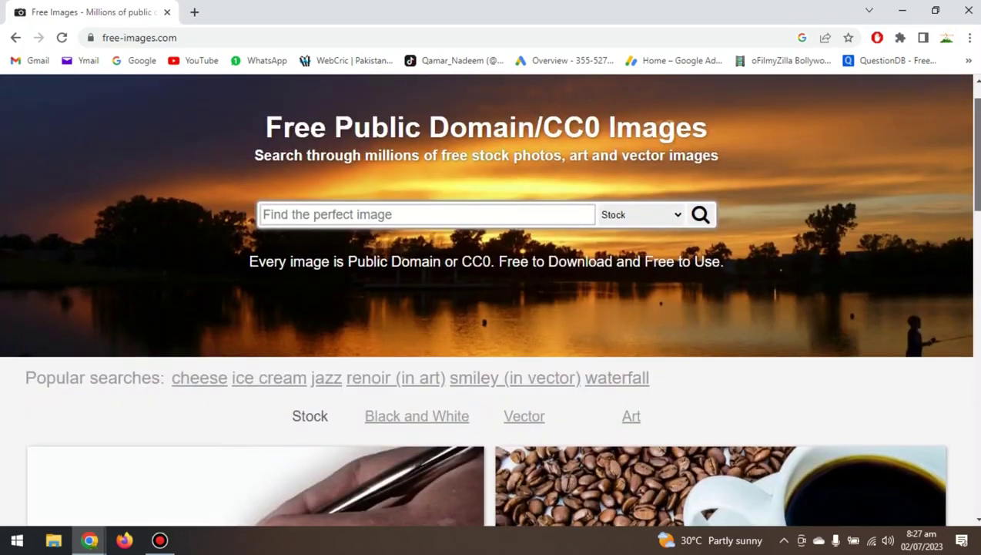
{"action": "scroll", "coordinate": [489, 299], "scroll_direction": "up", "scroll_amount": 1}
{"action": "left_click", "coordinate": [460, 257]}
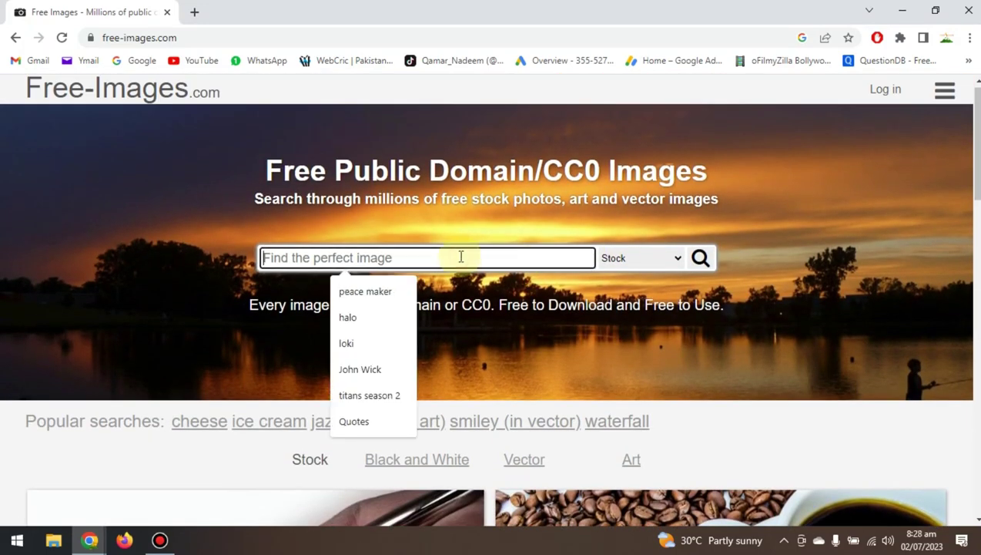
{"action": "type", "text": "seee"}
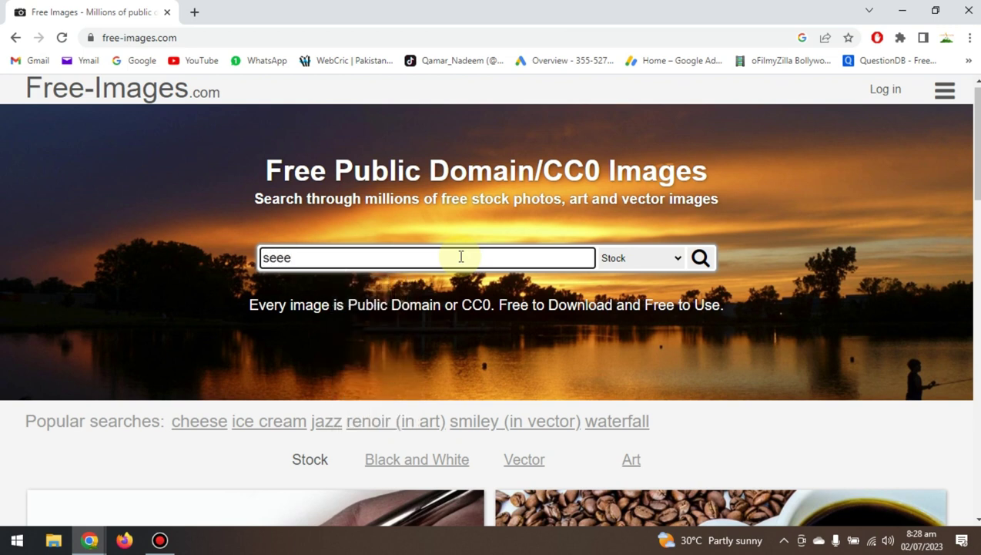
{"action": "key", "text": "BackSpace"}
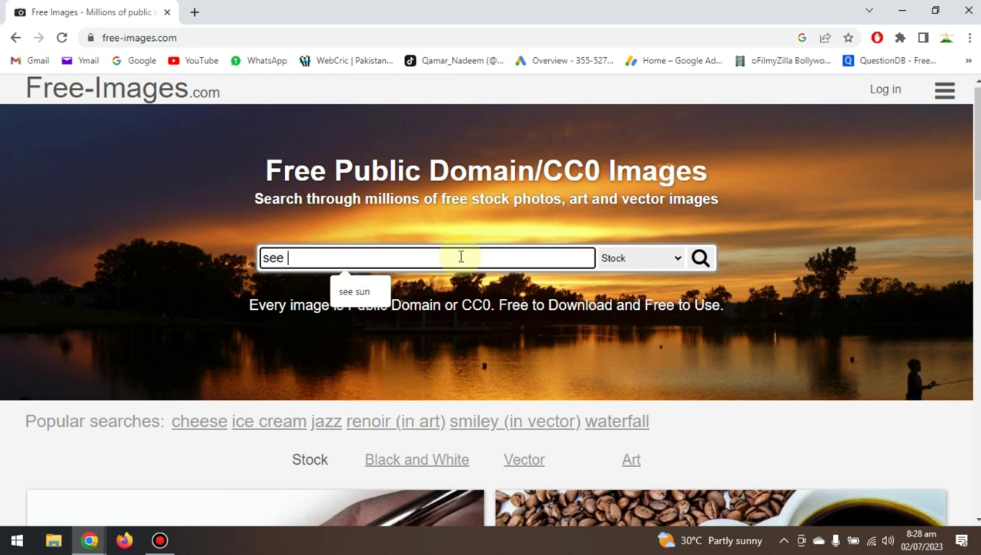
{"action": "type", "text": "sun"}
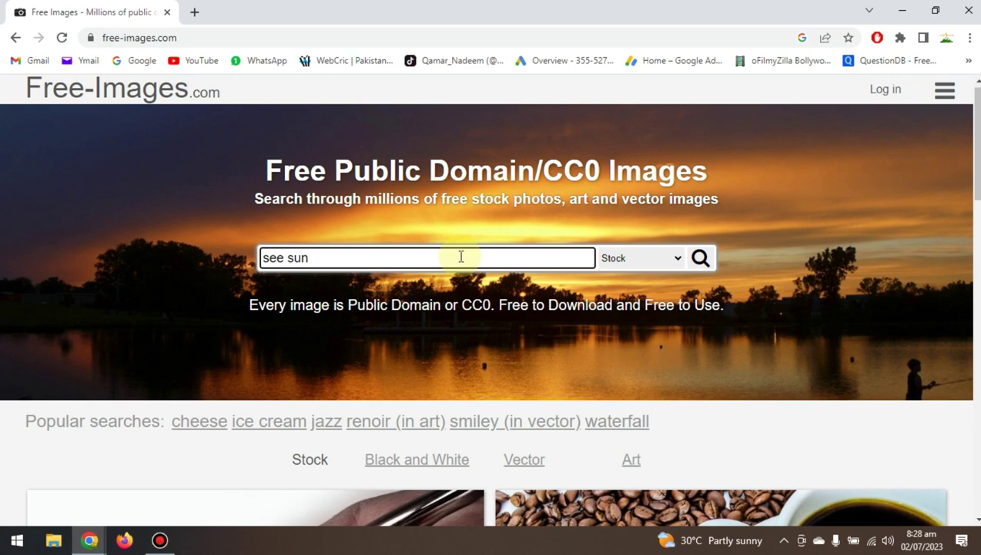
{"action": "key", "text": "Return"}
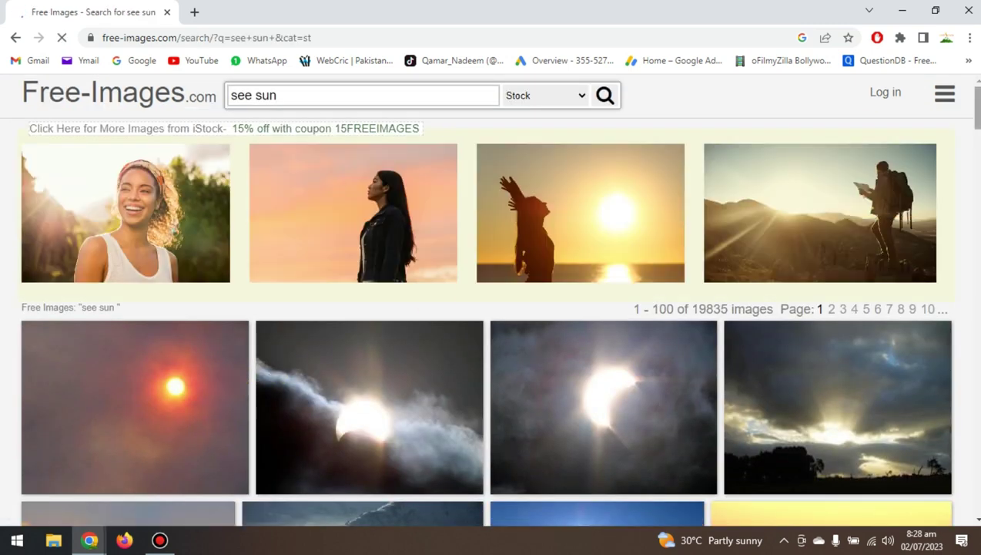
Step: Look through the "see sun" results and view the sponsored iStock hiker photo, closing its page when done
{"action": "scroll", "coordinate": [485, 324], "scroll_direction": "down", "scroll_amount": 2}
{"action": "scroll", "coordinate": [485, 323], "scroll_direction": "down", "scroll_amount": 3}
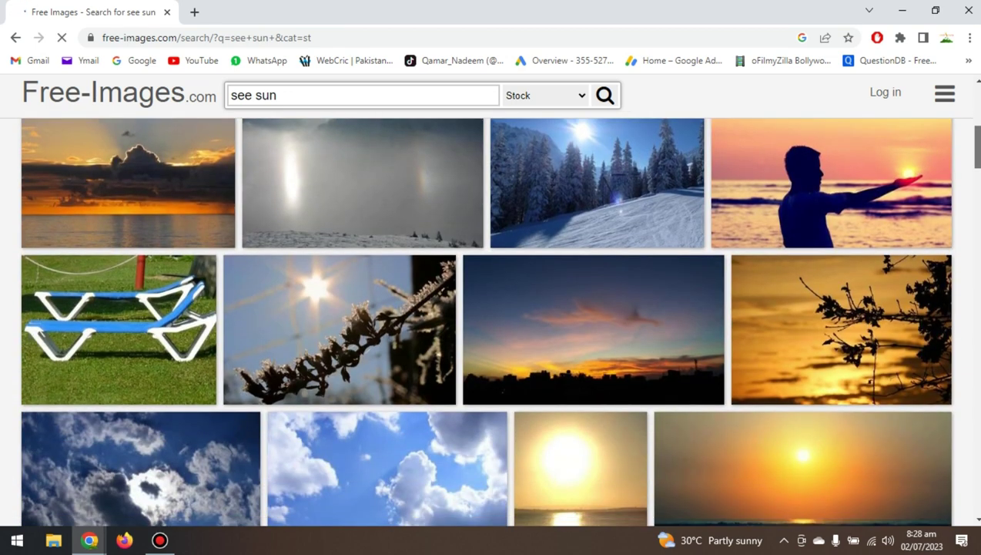
{"action": "scroll", "coordinate": [485, 324], "scroll_direction": "down", "scroll_amount": 5}
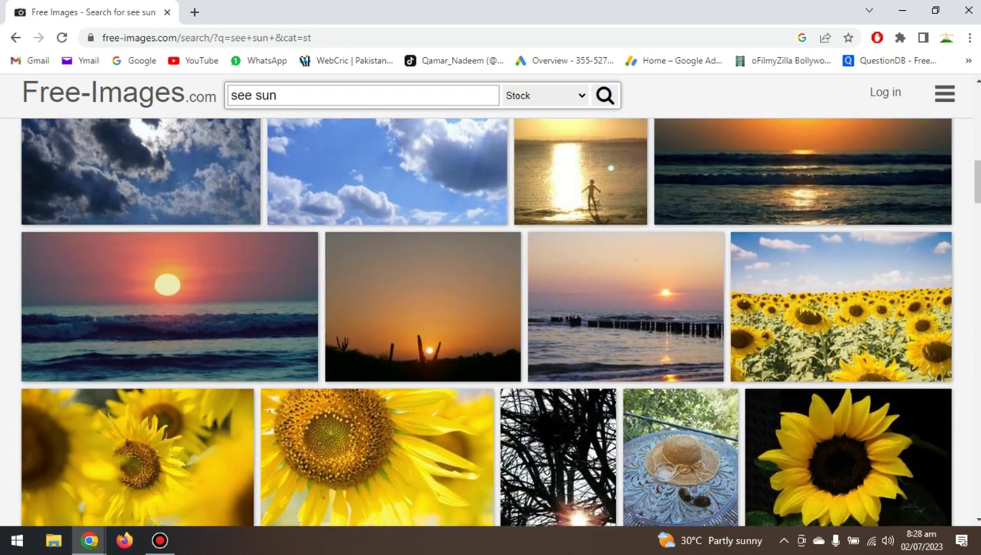
{"action": "scroll", "coordinate": [485, 324], "scroll_direction": "down", "scroll_amount": 2}
{"action": "scroll", "coordinate": [485, 324], "scroll_direction": "down", "scroll_amount": 6}
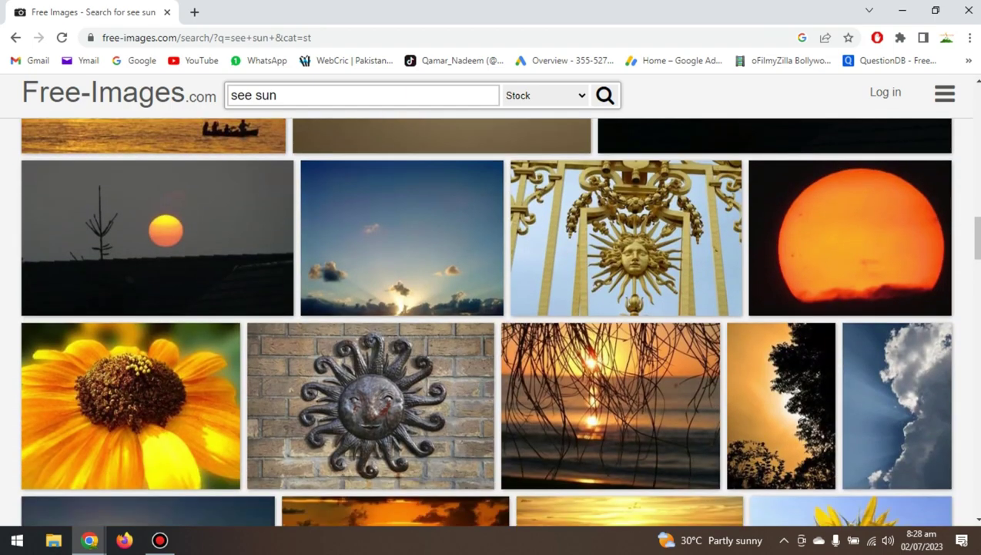
{"action": "left_click_drag", "start_coordinate": [972, 220], "coordinate": [972, 98]}
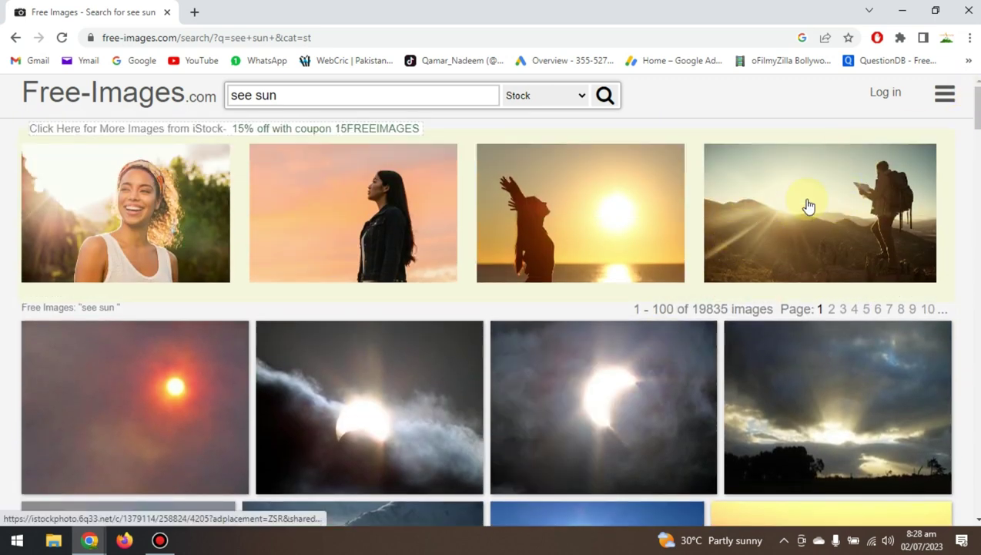
{"action": "left_click", "coordinate": [832, 186]}
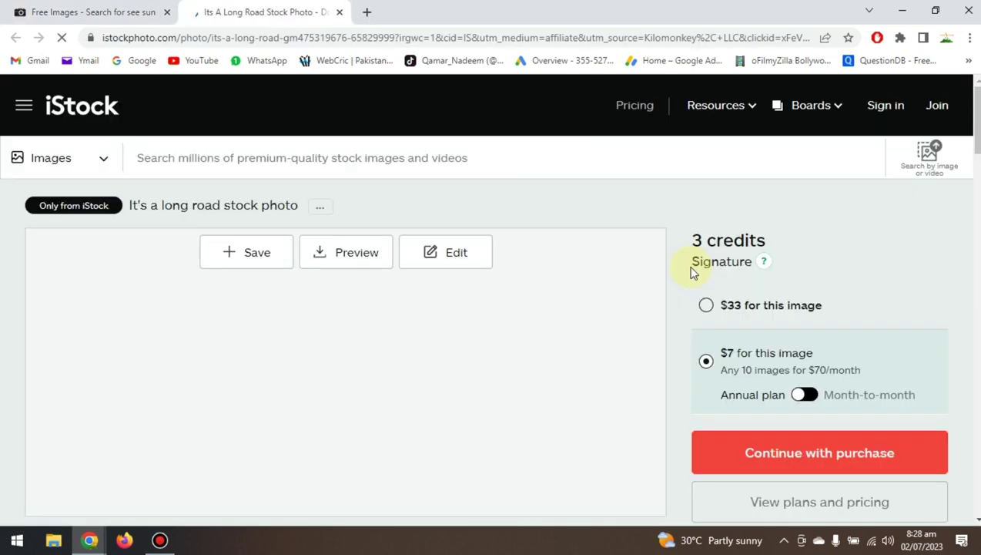
{"action": "scroll", "coordinate": [694, 271], "scroll_direction": "down", "scroll_amount": 1}
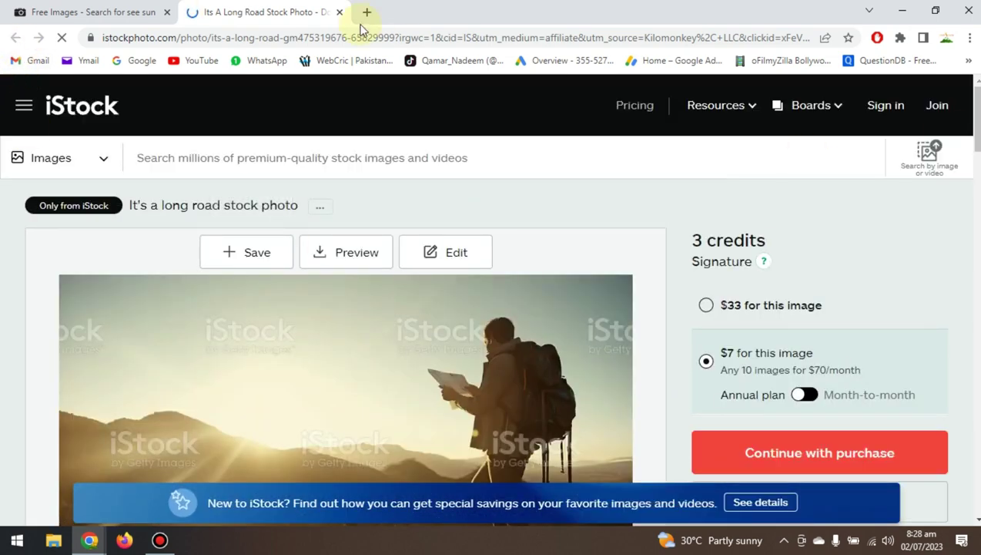
{"action": "left_click", "coordinate": [339, 12]}
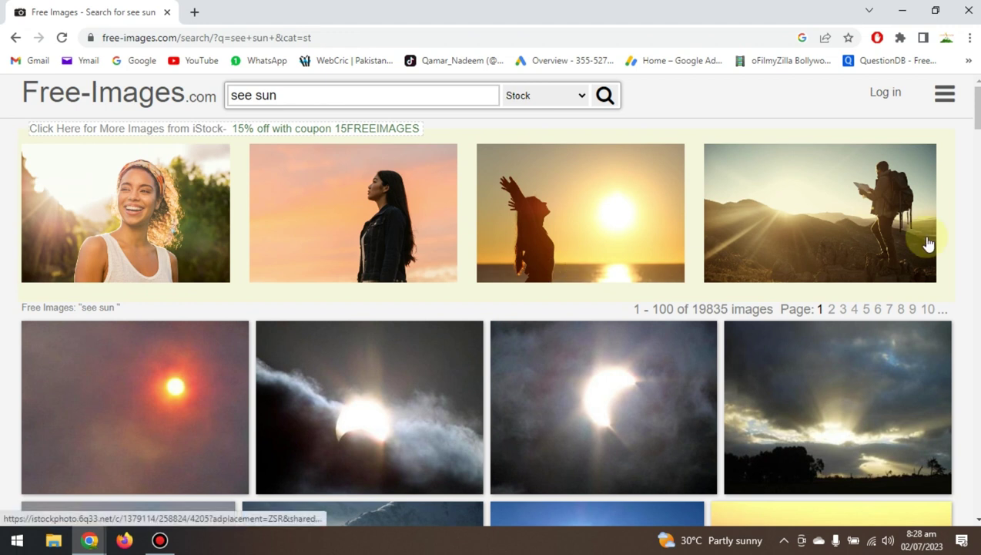
Step: Open the photo of the sun over snowy fir trees and download it in Original size, 4320x3240
{"action": "left_click_drag", "start_coordinate": [974, 108], "coordinate": [974, 125]}
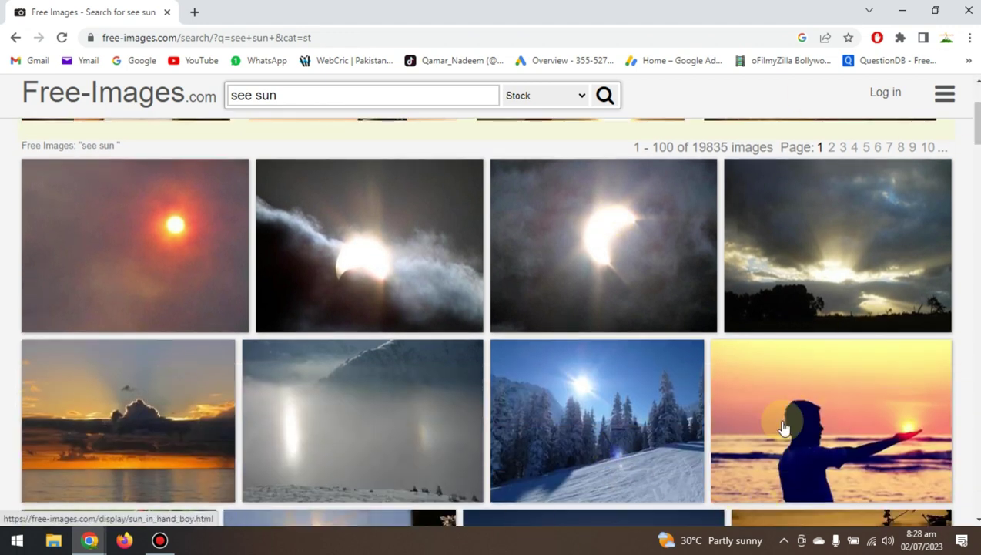
{"action": "left_click", "coordinate": [631, 430]}
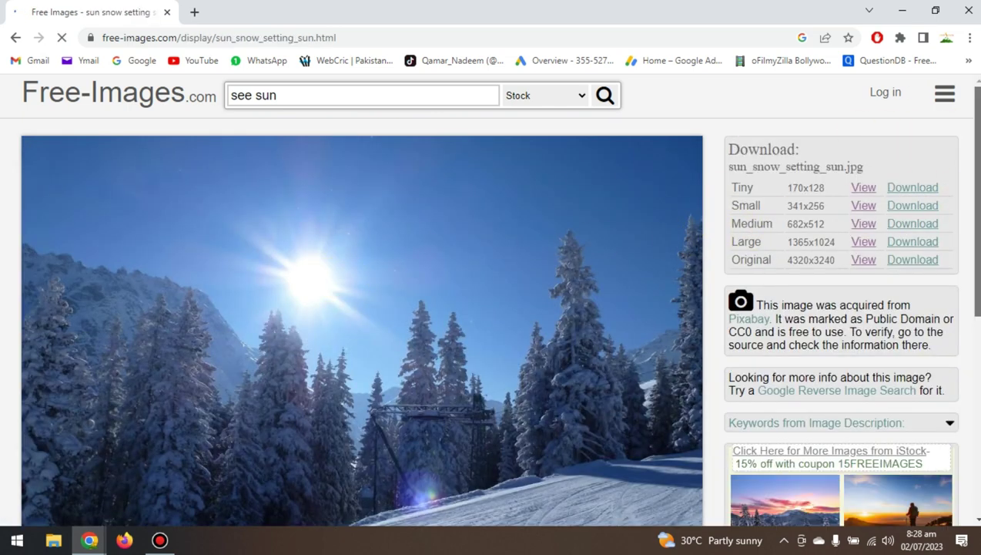
{"action": "scroll", "coordinate": [493, 308], "scroll_direction": "down", "scroll_amount": 3}
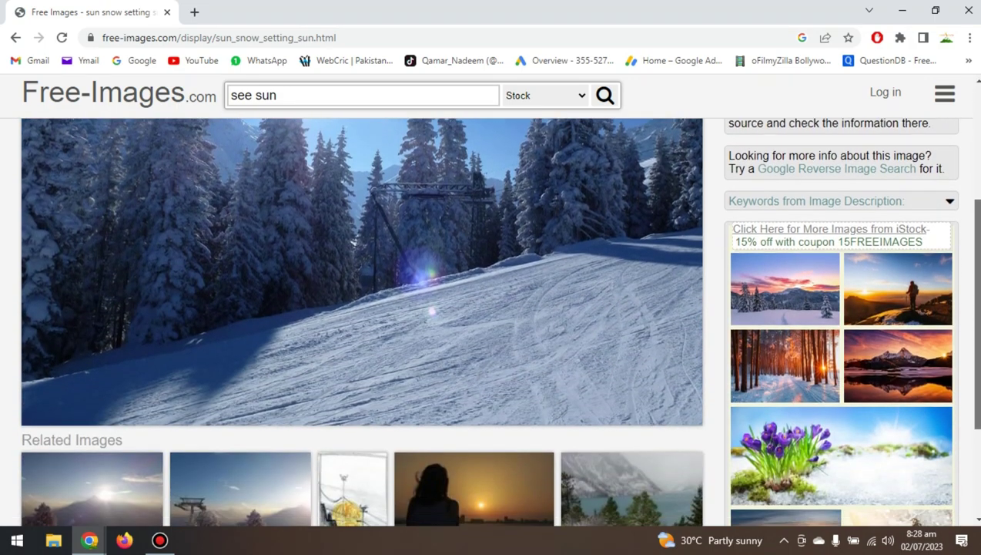
{"action": "scroll", "coordinate": [968, 150], "scroll_direction": "up", "scroll_amount": 2}
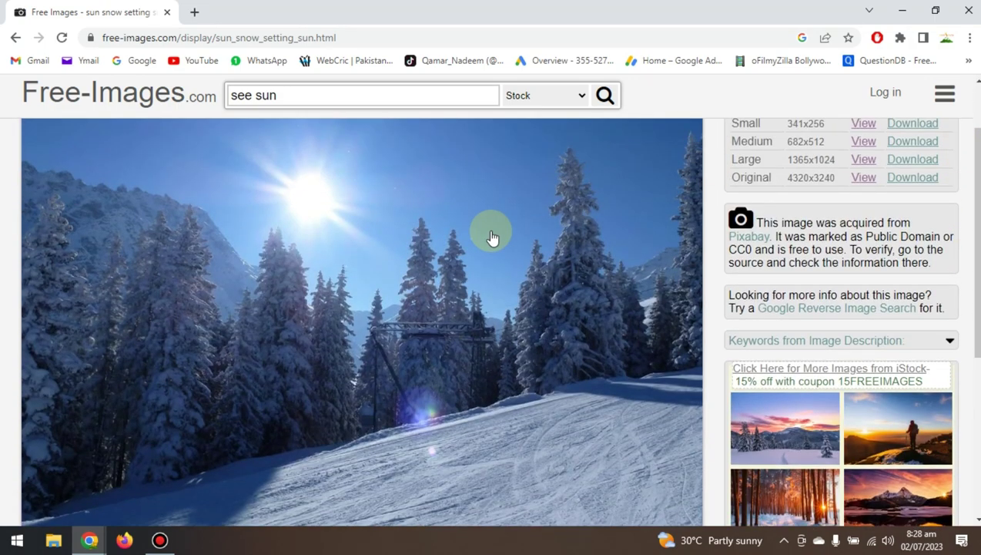
{"action": "scroll", "coordinate": [973, 231], "scroll_direction": "up", "scroll_amount": 1}
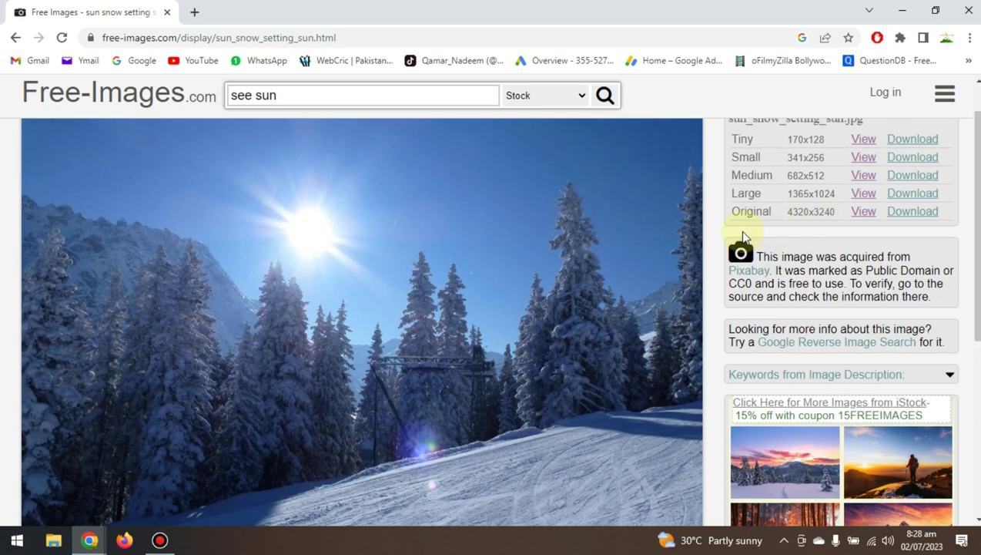
{"action": "left_click", "coordinate": [911, 215]}
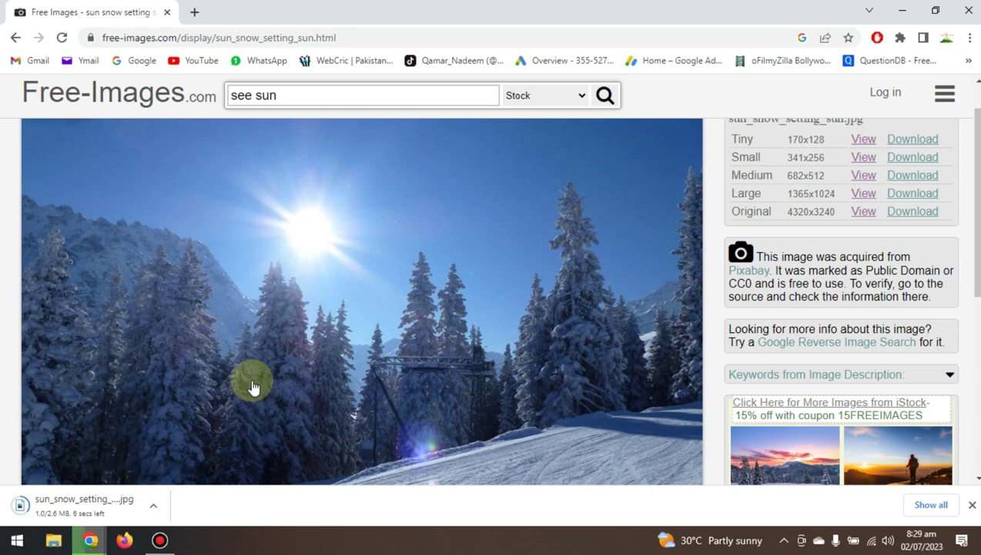
Step: Return to the search results and download the photo of sunset clouds over the sea in Original size, 4000x3000
{"action": "left_click", "coordinate": [17, 38]}
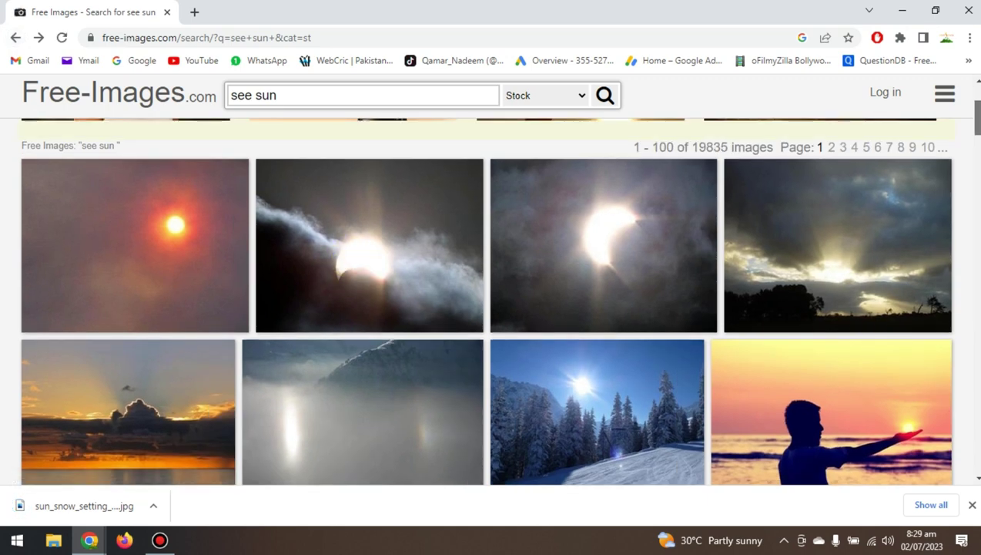
{"action": "scroll", "coordinate": [491, 300], "scroll_direction": "down", "scroll_amount": 3}
{"action": "left_click", "coordinate": [157, 165]}
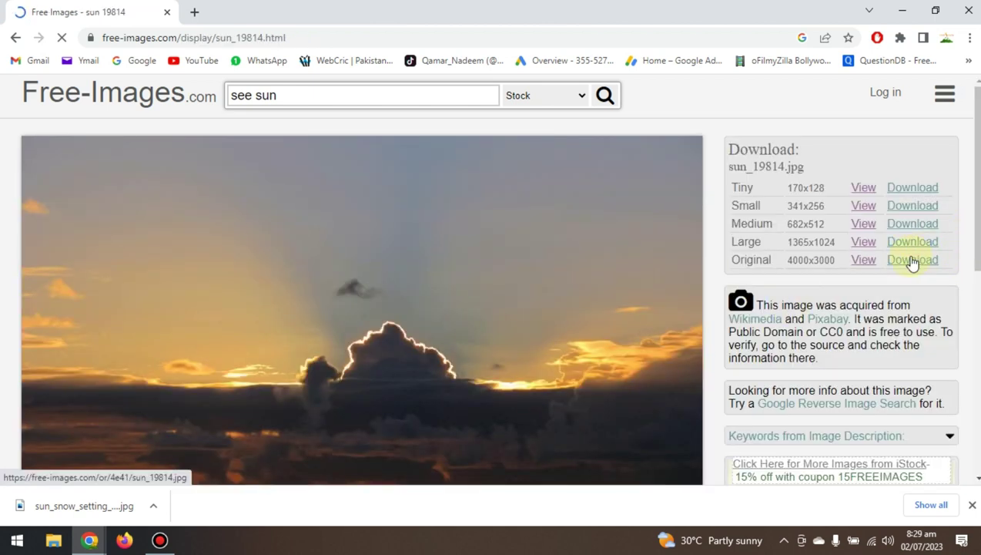
{"action": "left_click", "coordinate": [912, 261]}
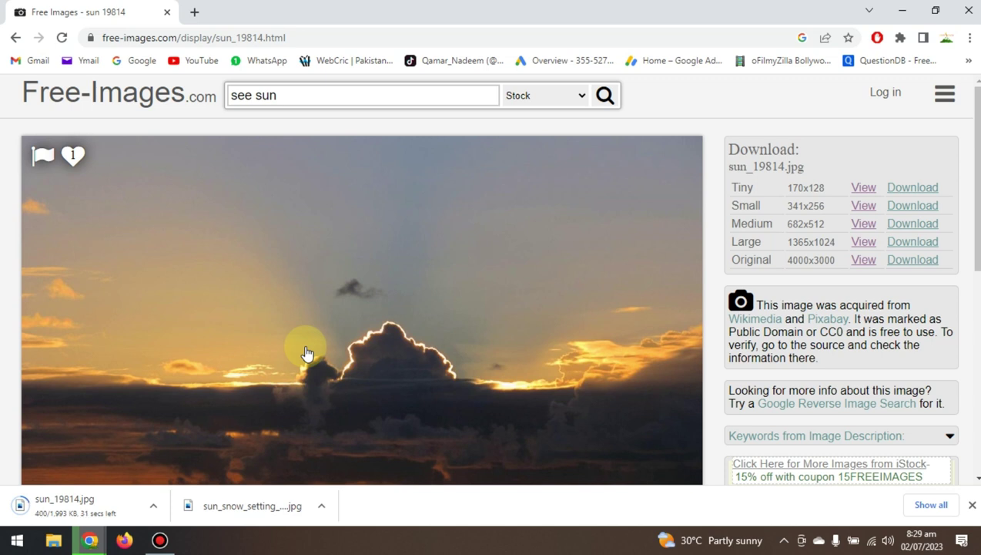
Step: Search the web for pixabay in a new browser tab and open the Pixabay home page
{"action": "left_click", "coordinate": [202, 15]}
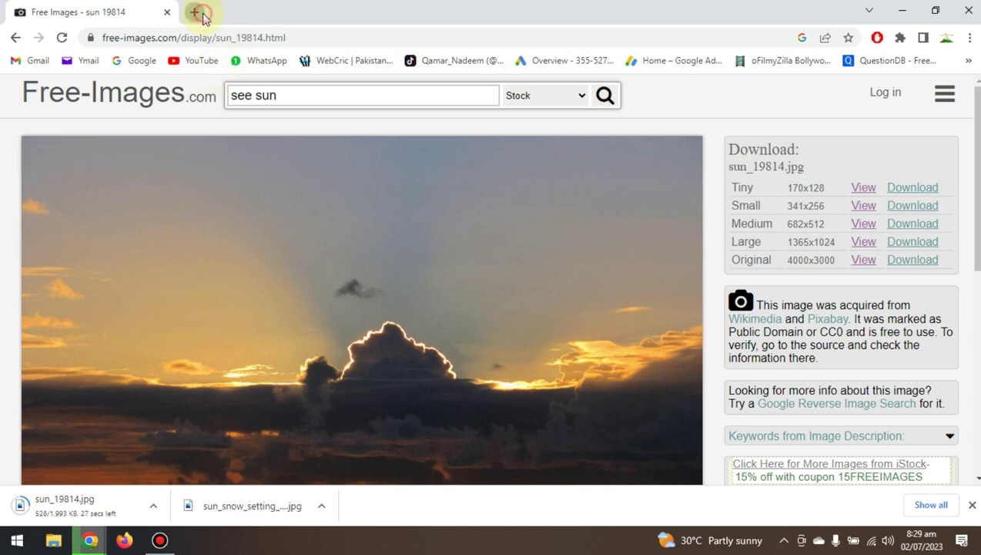
{"action": "type", "text": "pi"}
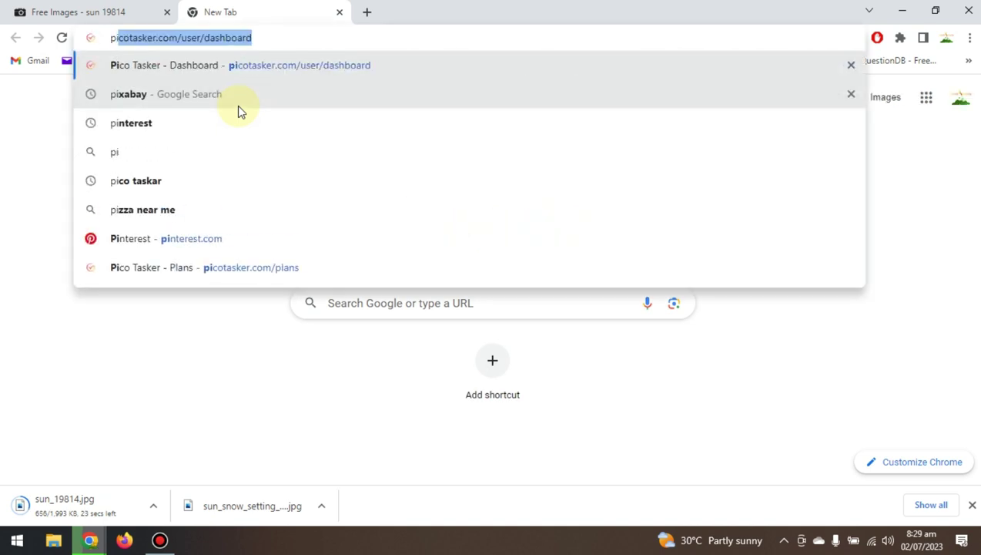
{"action": "type", "text": "x"}
{"action": "key", "text": "Return"}
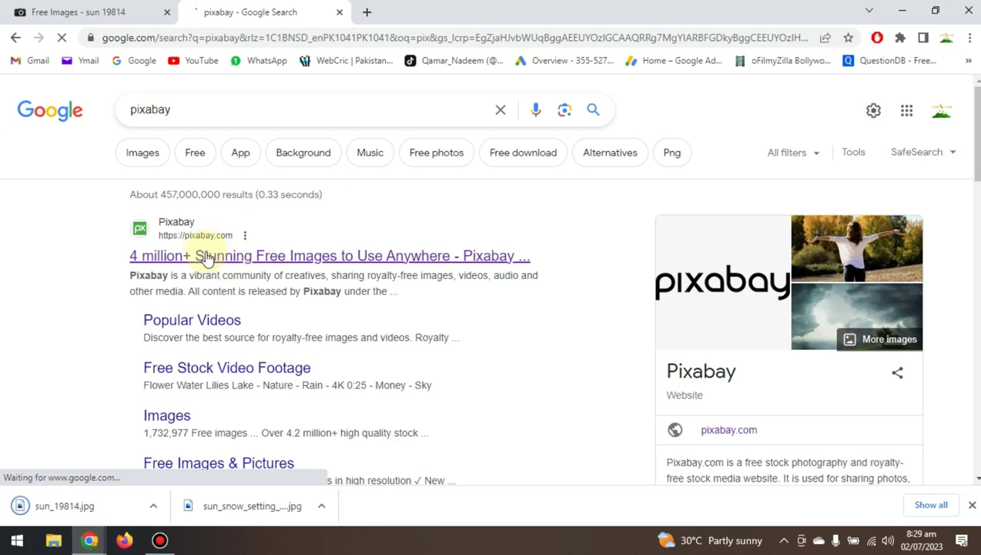
{"action": "left_click", "coordinate": [206, 257]}
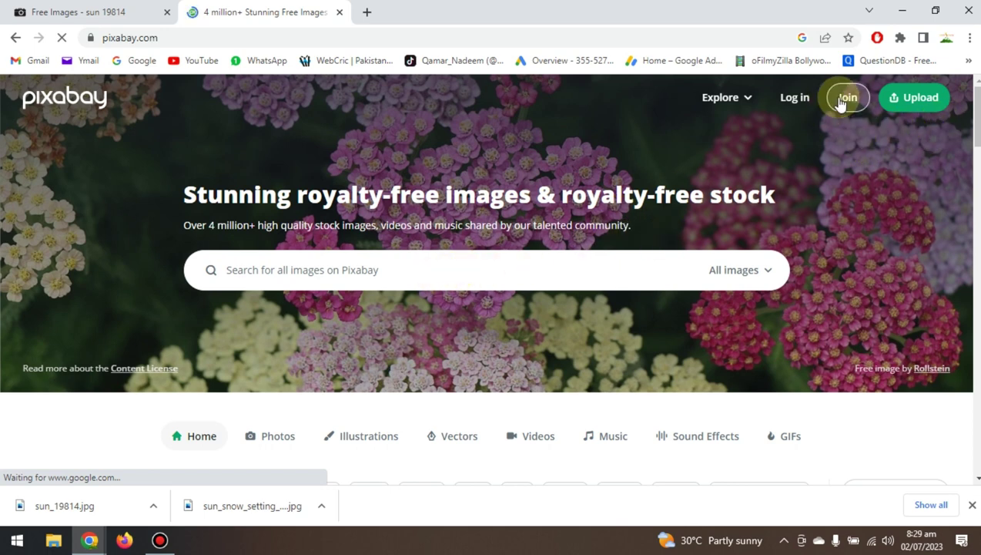
Step: Log in to Pixabay with an existing Google account
{"action": "left_click", "coordinate": [802, 100]}
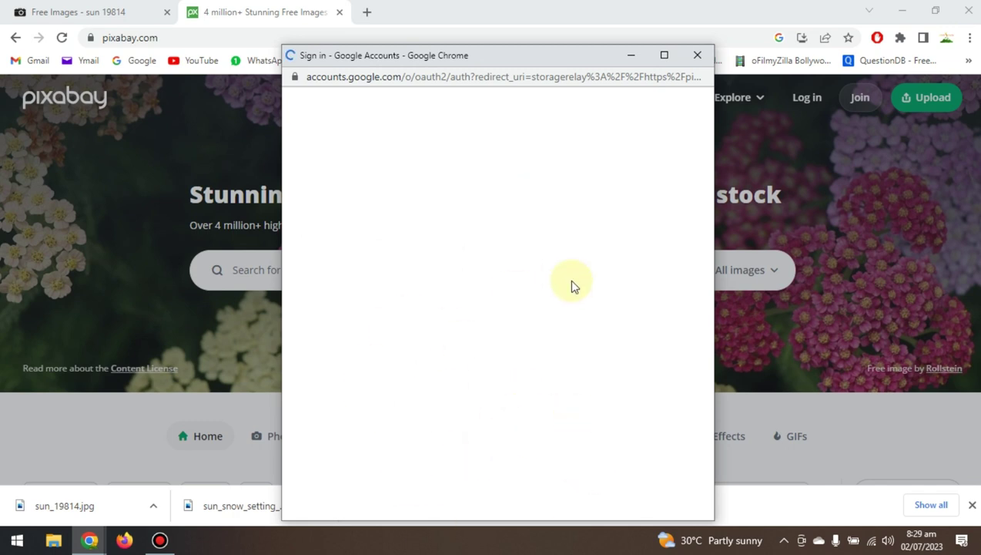
{"action": "left_click", "coordinate": [395, 414]}
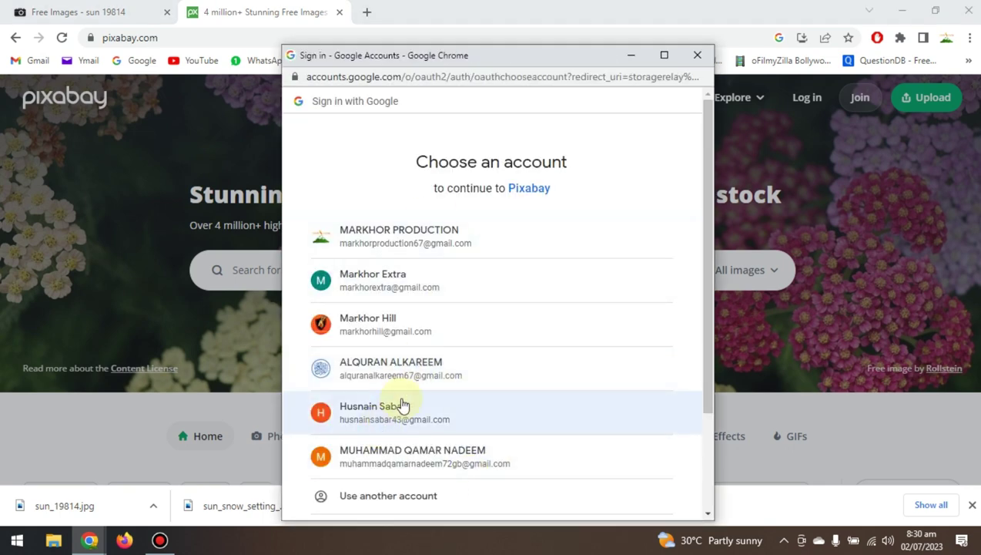
{"action": "left_click", "coordinate": [402, 406]}
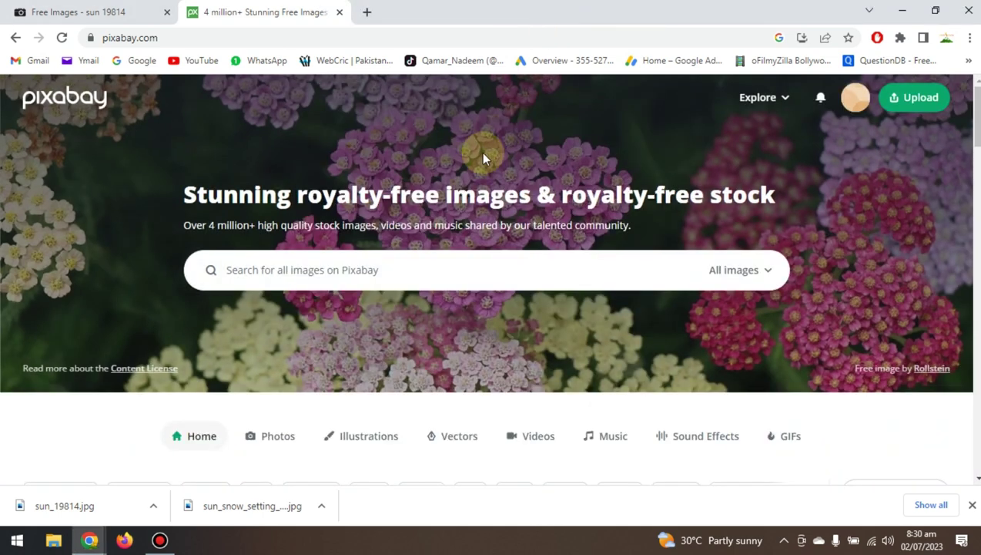
Step: Search Pixabay for images of "see sun" and look through the results
{"action": "left_click", "coordinate": [379, 262]}
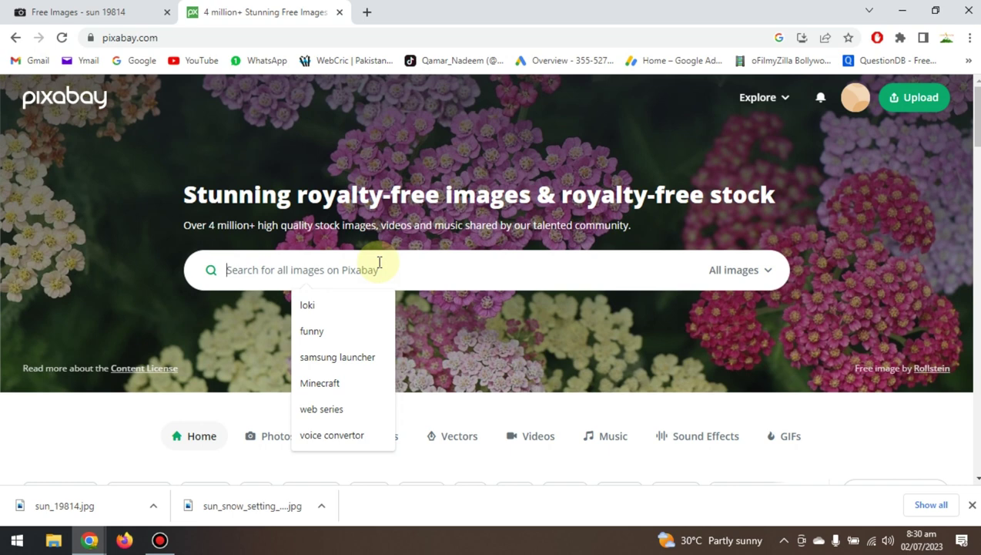
{"action": "type", "text": "see "}
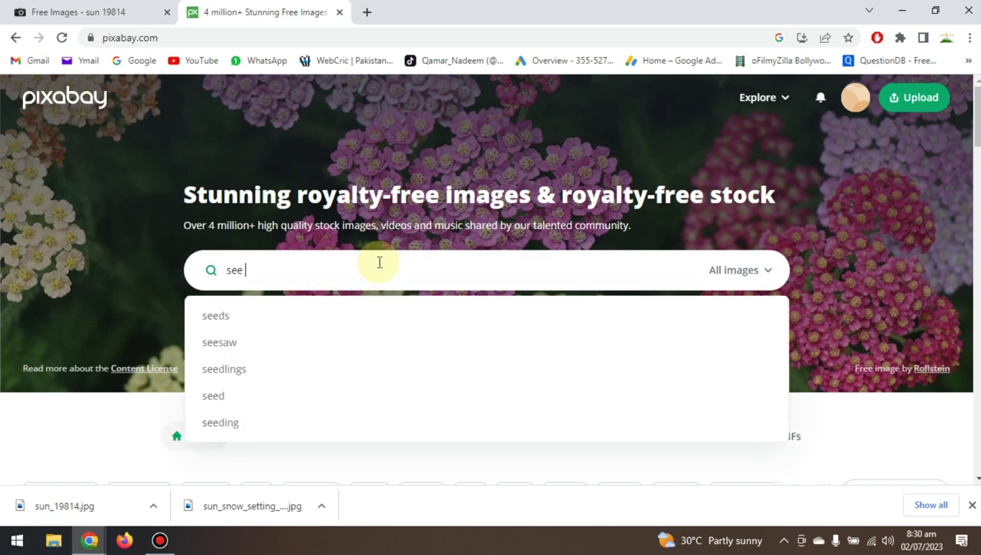
{"action": "type", "text": "sun"}
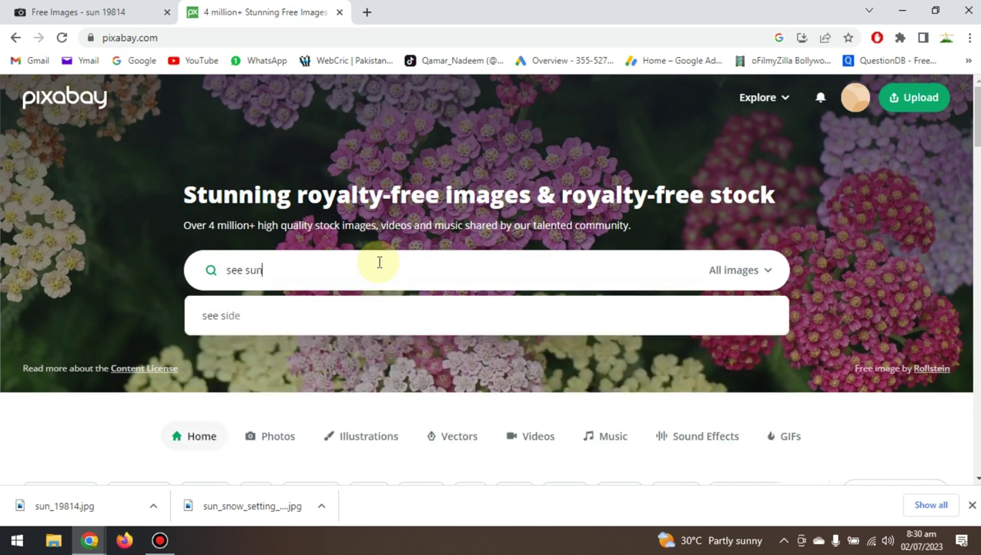
{"action": "key", "text": "Return"}
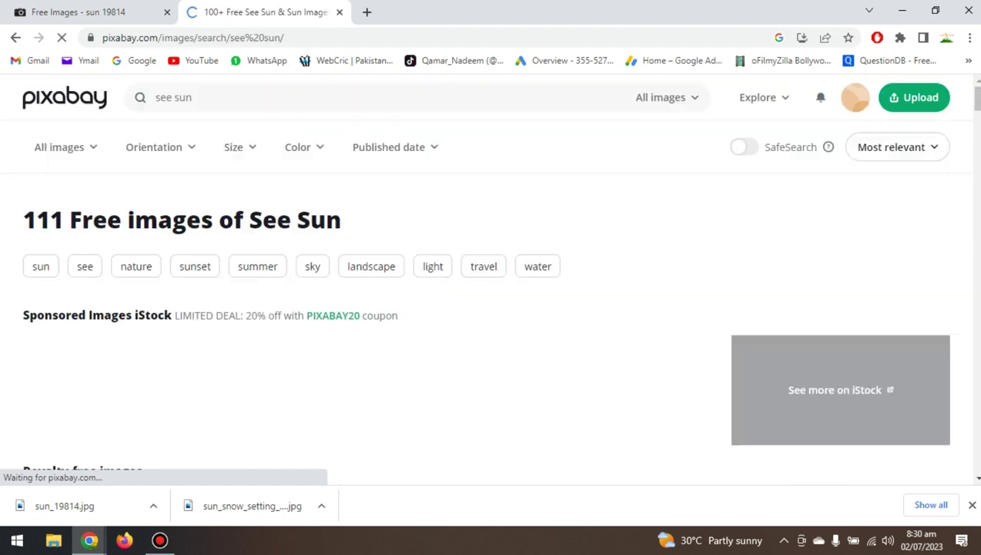
{"action": "scroll", "coordinate": [491, 308], "scroll_direction": "down", "scroll_amount": 5}
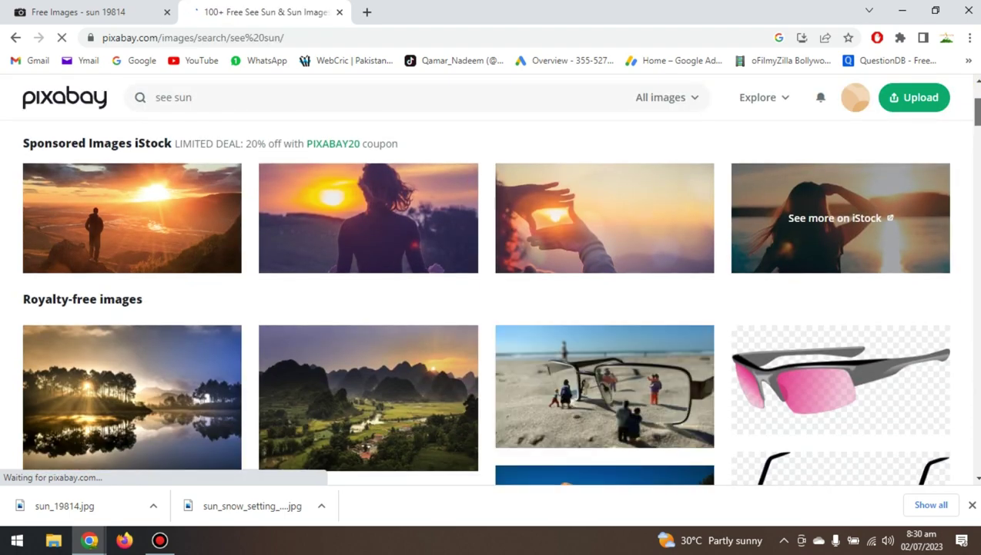
{"action": "scroll", "coordinate": [484, 300], "scroll_direction": "down", "scroll_amount": 5}
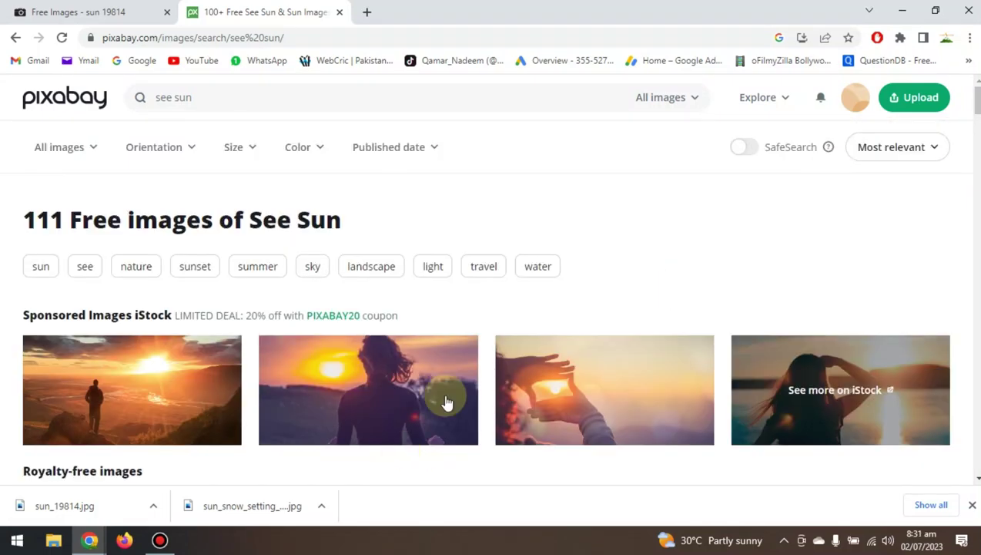
Step: Switch the "see sun" search from all images to Videos and look through the video results
{"action": "left_click", "coordinate": [685, 106]}
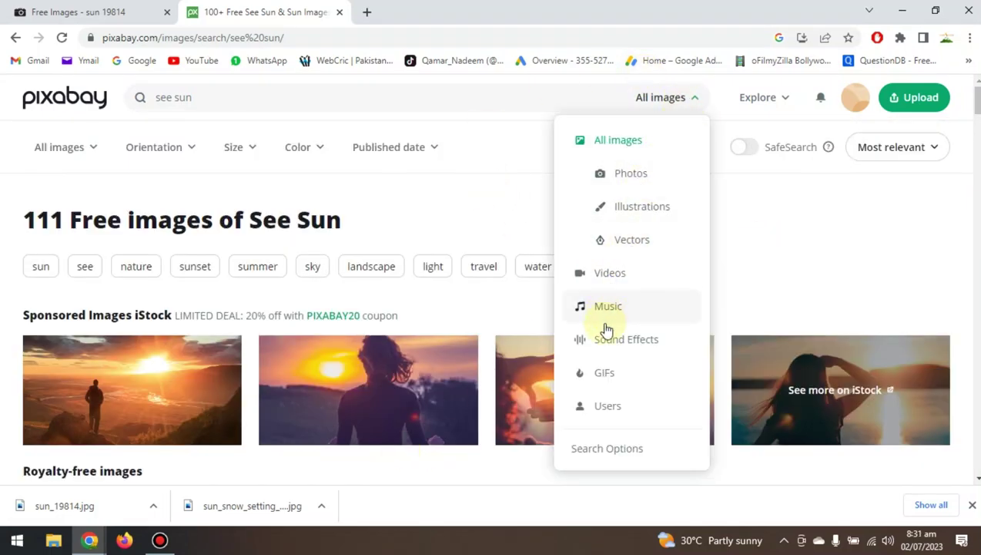
{"action": "left_click", "coordinate": [612, 275]}
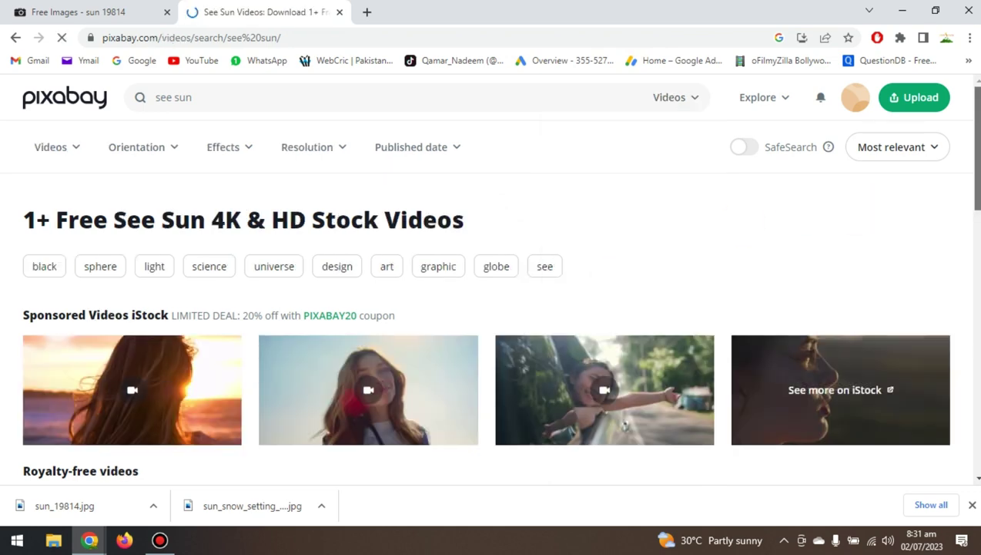
{"action": "scroll", "coordinate": [491, 308], "scroll_direction": "down", "scroll_amount": 3}
{"action": "scroll", "coordinate": [491, 308], "scroll_direction": "down", "scroll_amount": 6}
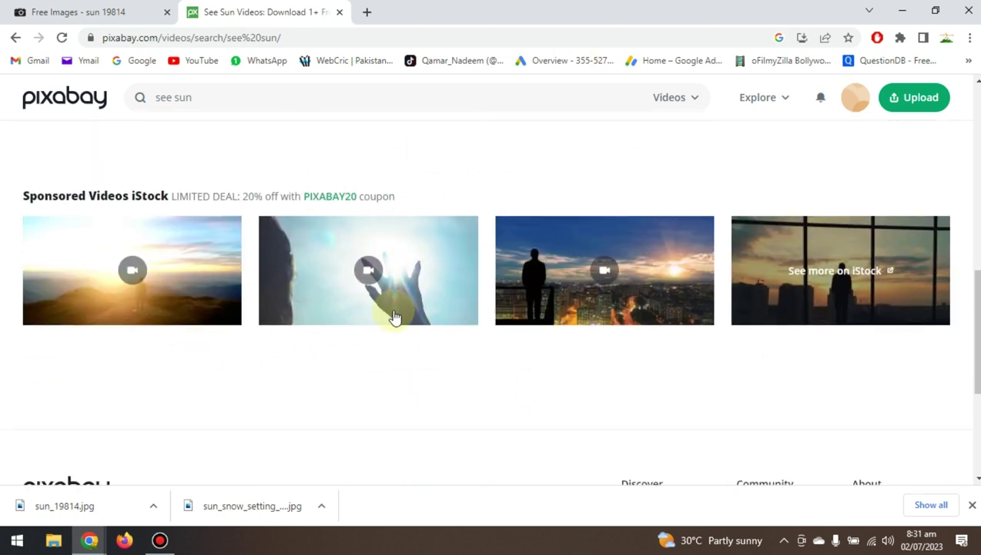
Step: Open the sponsored iStock video of the man on the mountain top, look over its page and close it
{"action": "left_click", "coordinate": [149, 270]}
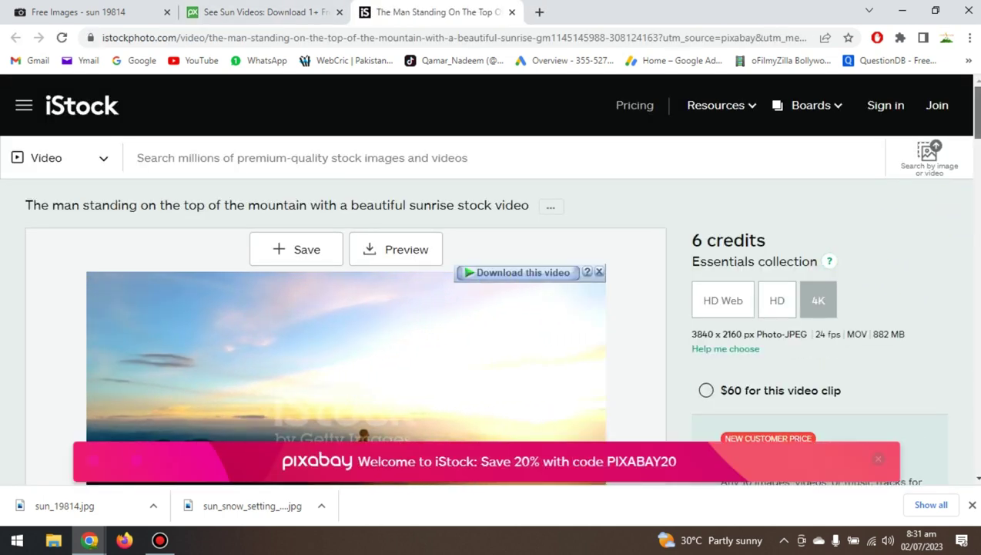
{"action": "scroll", "coordinate": [493, 308], "scroll_direction": "down", "scroll_amount": 5}
{"action": "scroll", "coordinate": [493, 309], "scroll_direction": "up", "scroll_amount": 5}
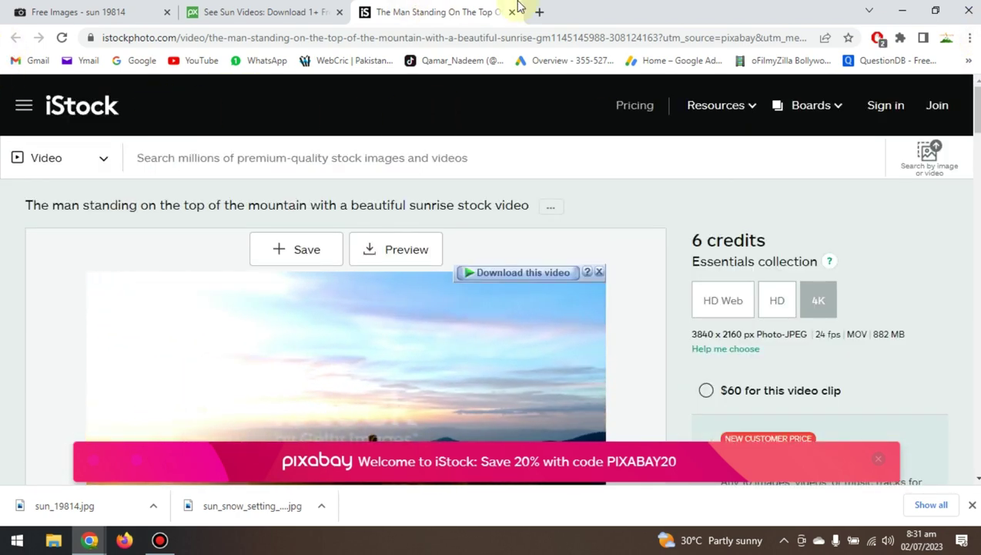
{"action": "left_click", "coordinate": [247, 8]}
{"action": "left_click", "coordinate": [516, 12]}
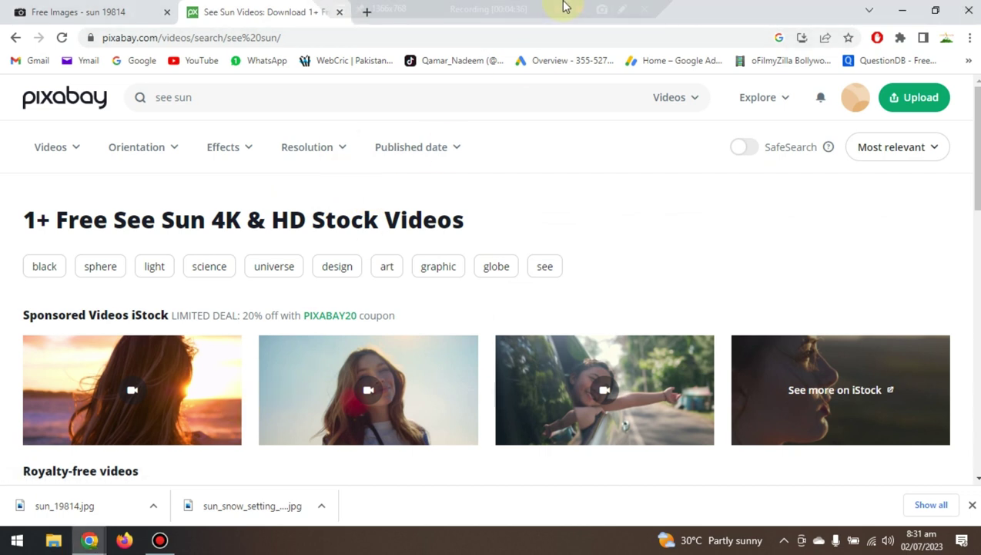
{"action": "left_click", "coordinate": [562, 13]}
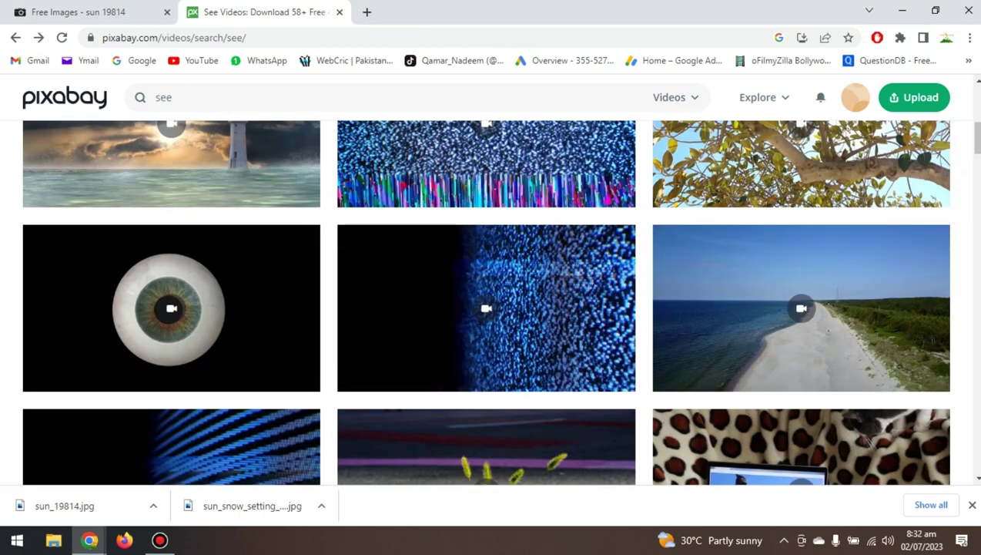
Step: Browse the "see" video results and open the video of the sandy beach beside the blue sea
{"action": "scroll", "coordinate": [486, 301], "scroll_direction": "up", "scroll_amount": 4}
{"action": "scroll", "coordinate": [486, 301], "scroll_direction": "down", "scroll_amount": 7}
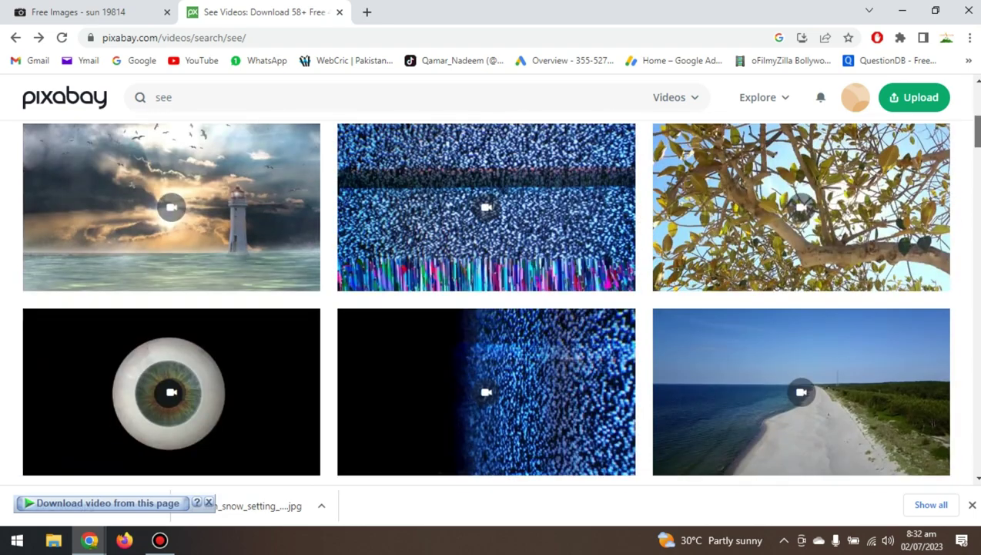
{"action": "scroll", "coordinate": [973, 140], "scroll_direction": "up", "scroll_amount": 3}
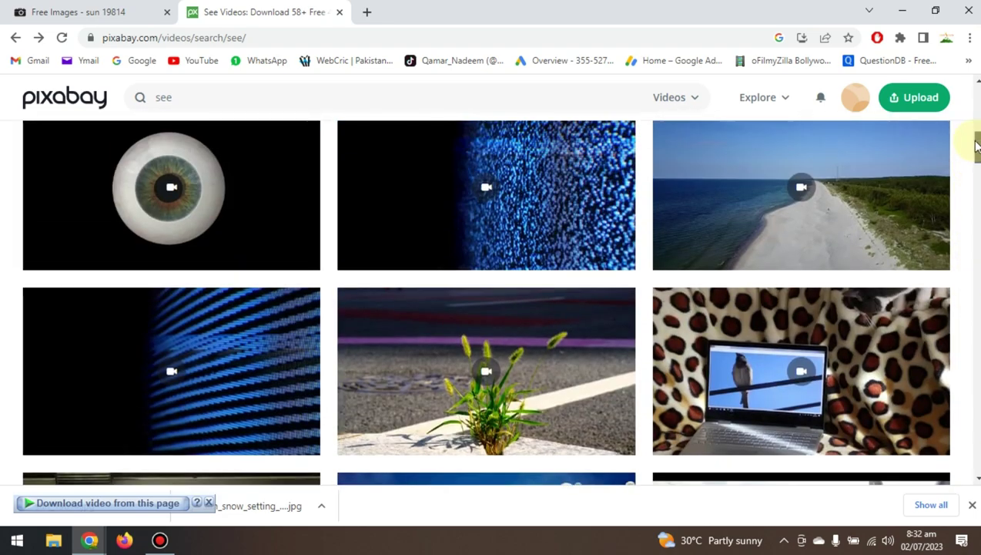
{"action": "scroll", "coordinate": [974, 141], "scroll_direction": "down", "scroll_amount": 2}
{"action": "scroll", "coordinate": [974, 139], "scroll_direction": "up", "scroll_amount": 2}
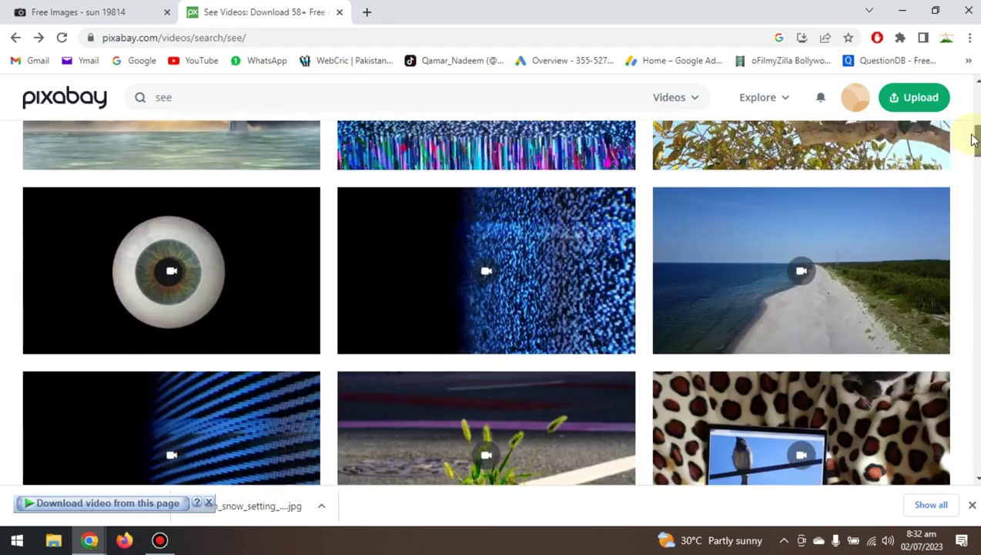
{"action": "scroll", "coordinate": [975, 139], "scroll_direction": "down", "scroll_amount": 1}
{"action": "left_click", "coordinate": [784, 254]}
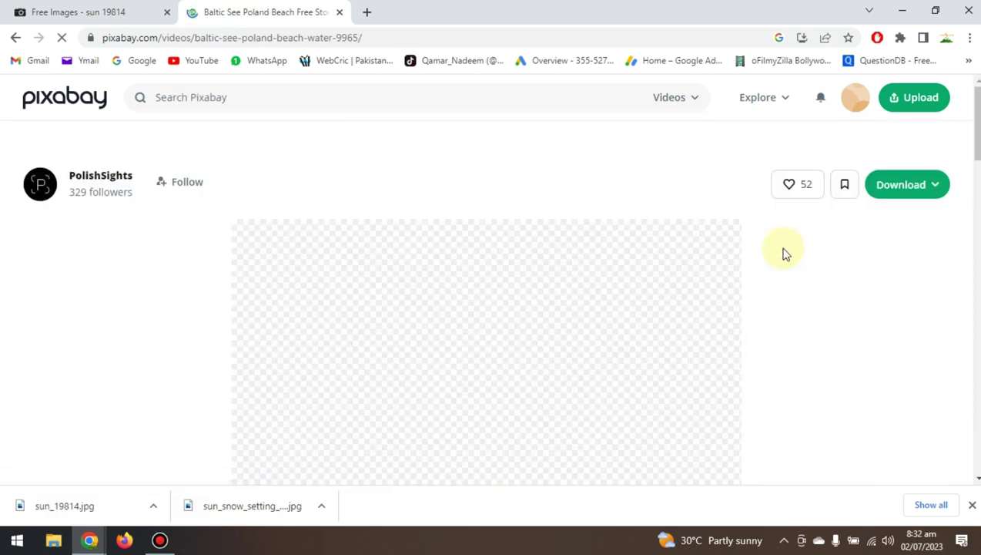
Step: Download the beach video as a 1920×1080 MP4
{"action": "left_click", "coordinate": [914, 192]}
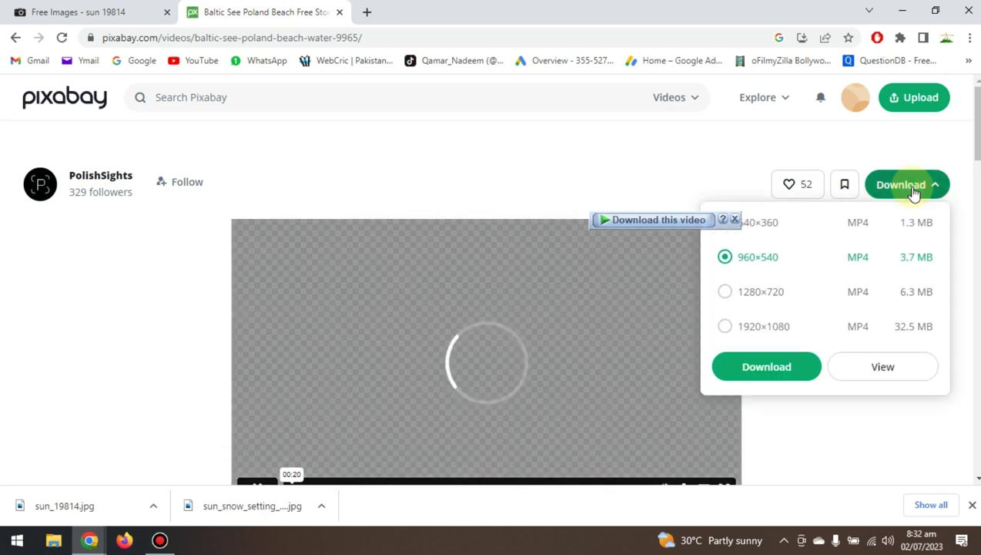
{"action": "left_click", "coordinate": [757, 325]}
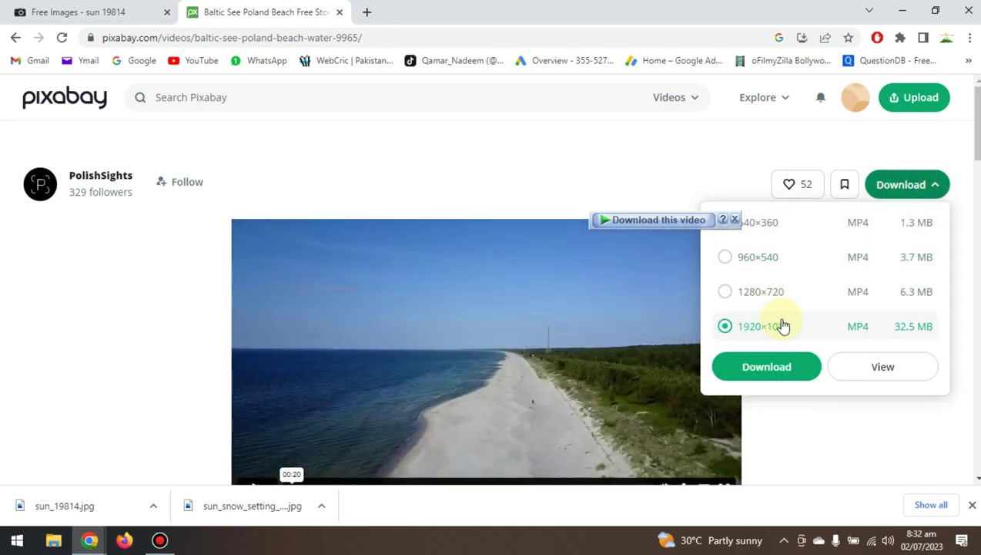
{"action": "left_click", "coordinate": [787, 365]}
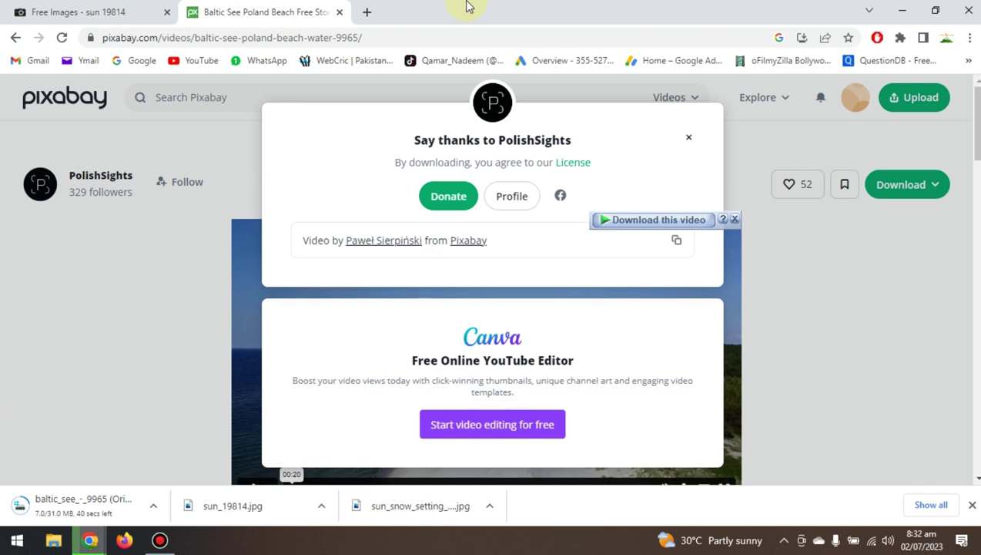
Step: Open the Canva home page, canva.com, in a new browser tab
{"action": "mouse_move", "coordinate": [468, 7]}
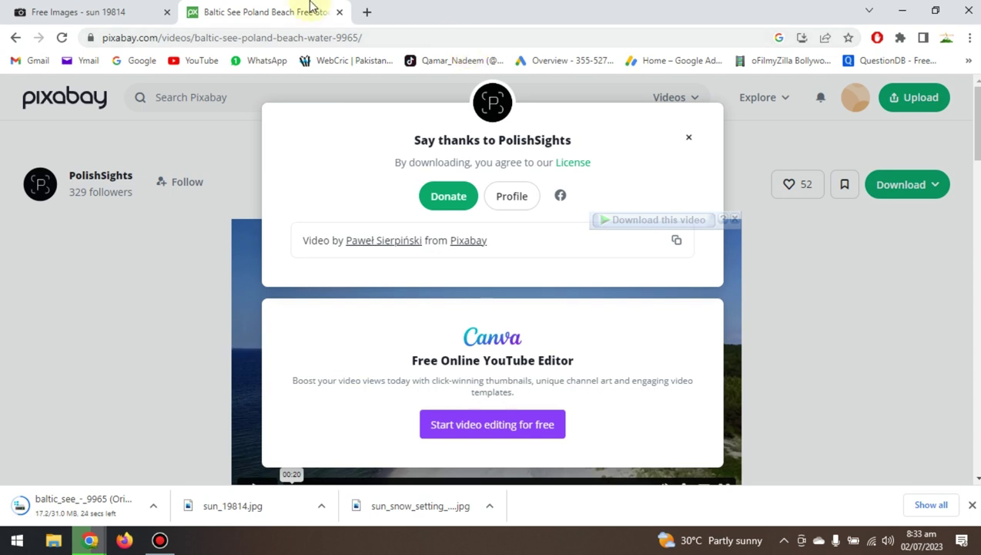
{"action": "left_click", "coordinate": [367, 12]}
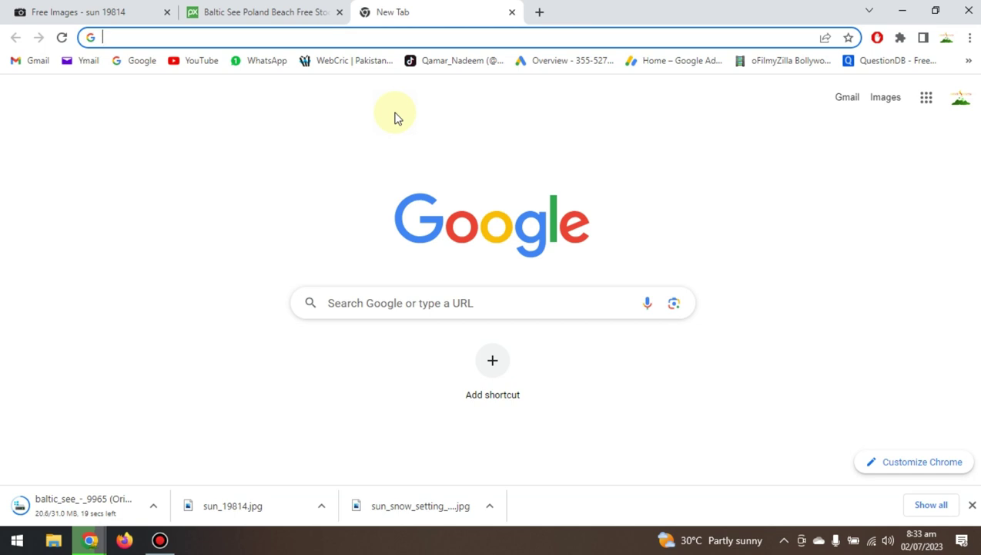
{"action": "type", "text": "can"}
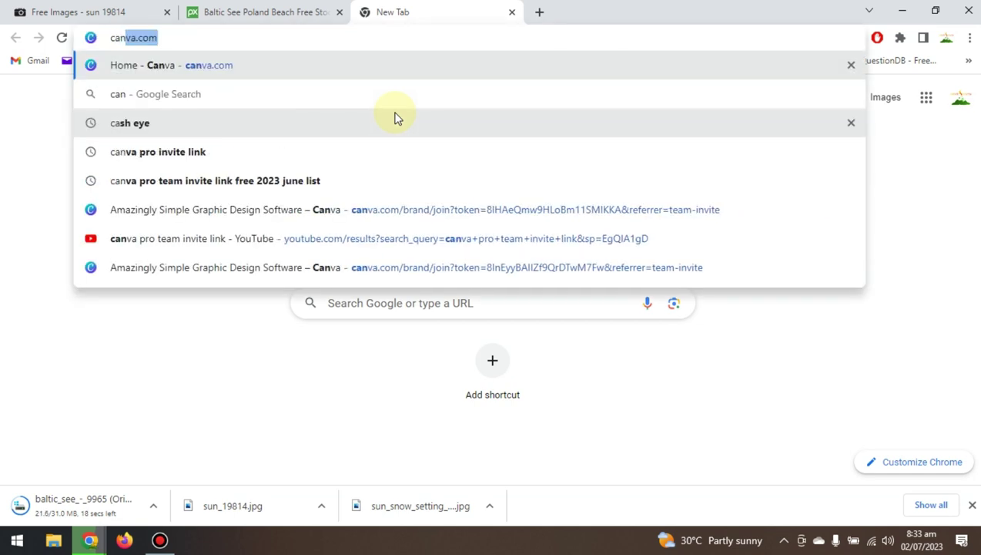
{"action": "key", "text": "Return"}
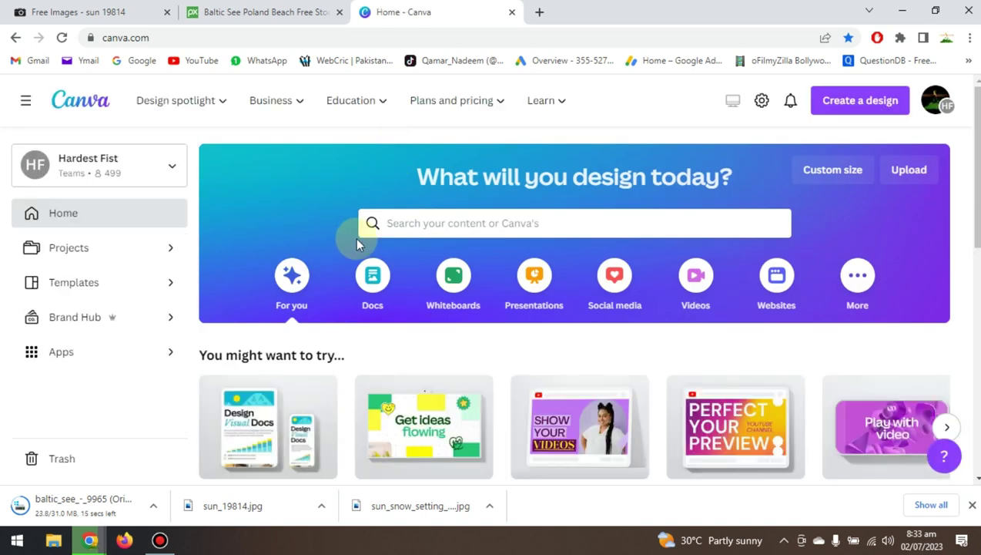
Step: Start a design from an imported file and upload sun_snow_setting_sun from the Downloads folder
{"action": "left_click", "coordinate": [845, 96]}
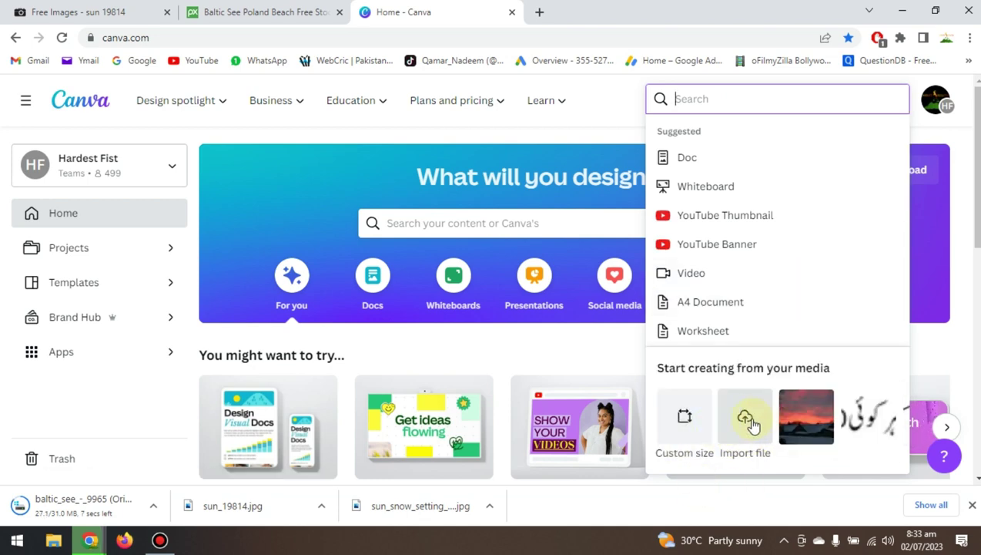
{"action": "left_click", "coordinate": [745, 419]}
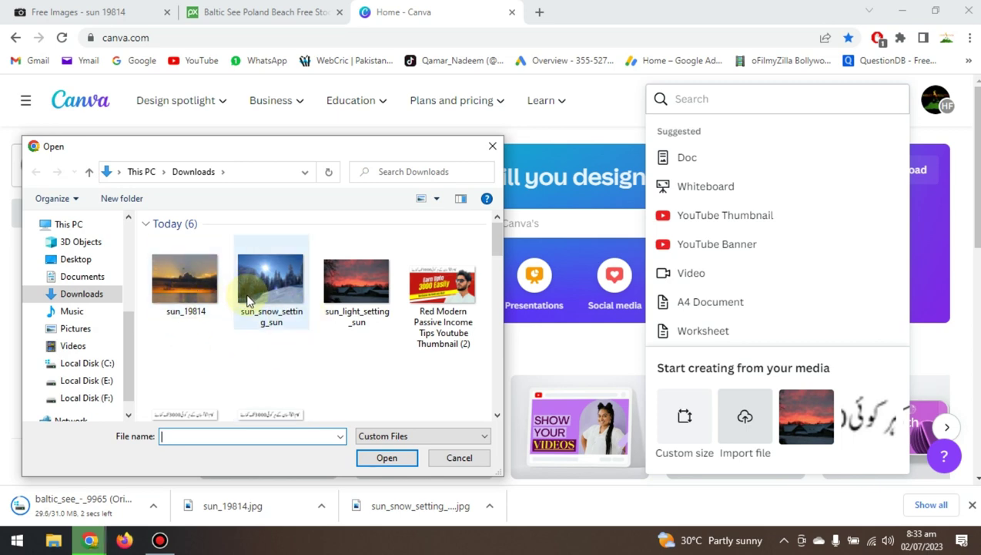
{"action": "left_click", "coordinate": [258, 291]}
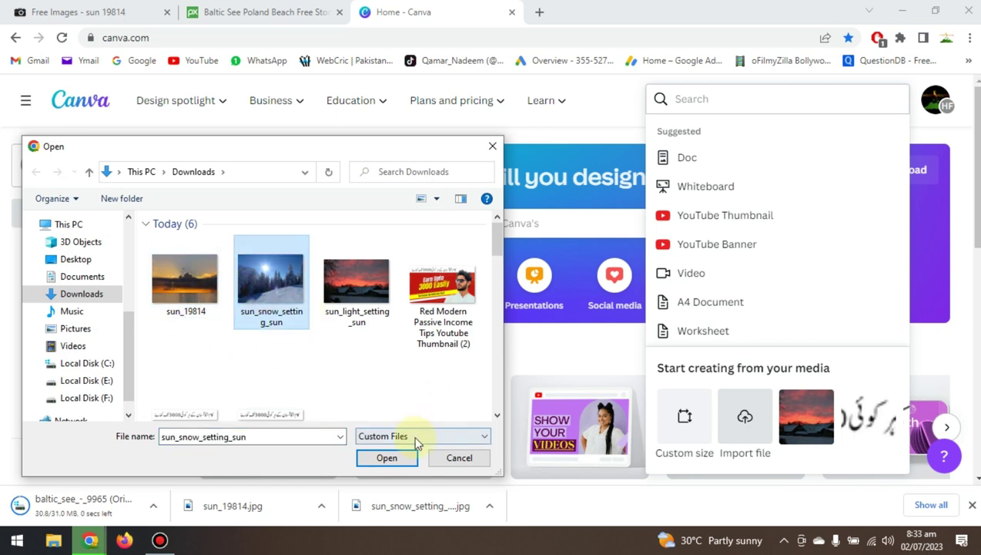
{"action": "left_click", "coordinate": [387, 458]}
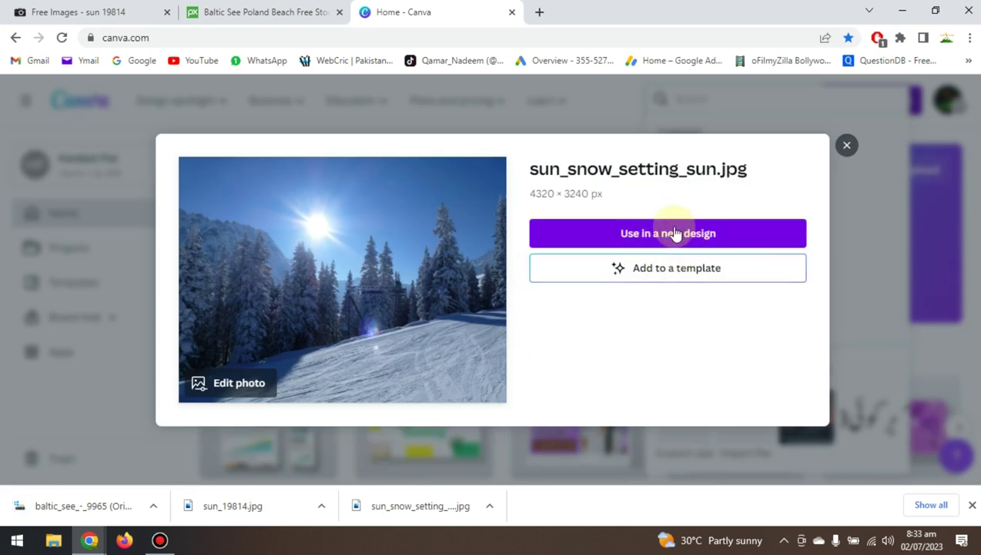
Step: Use the uploaded snow photo in a new custom-size design of 4320 × 3240 px
{"action": "left_click", "coordinate": [674, 233]}
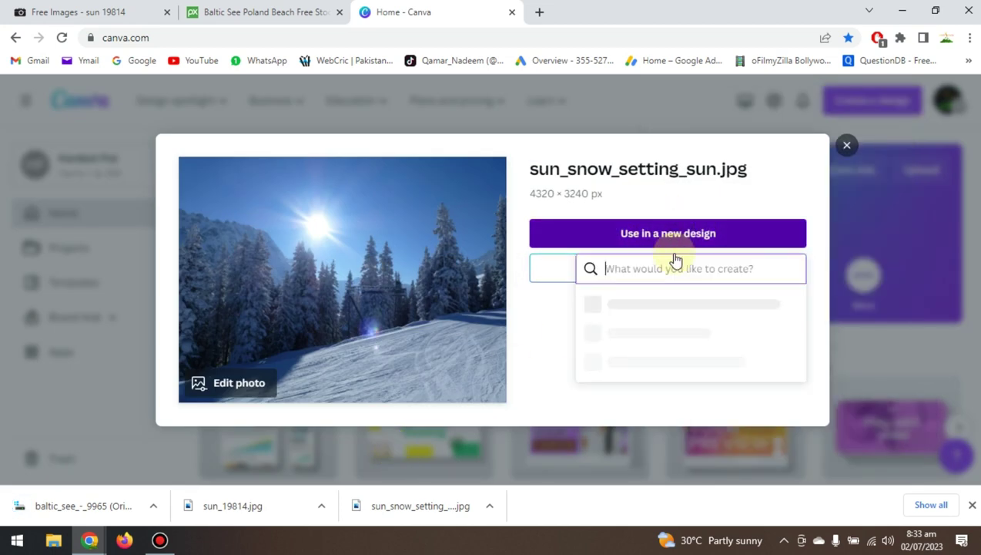
{"action": "left_click", "coordinate": [635, 135]}
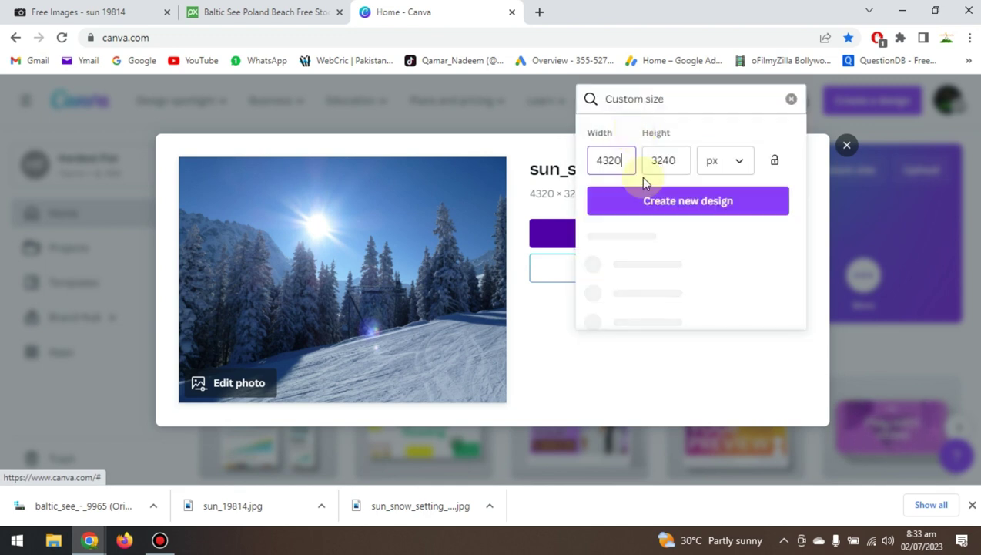
{"action": "left_click", "coordinate": [707, 194]}
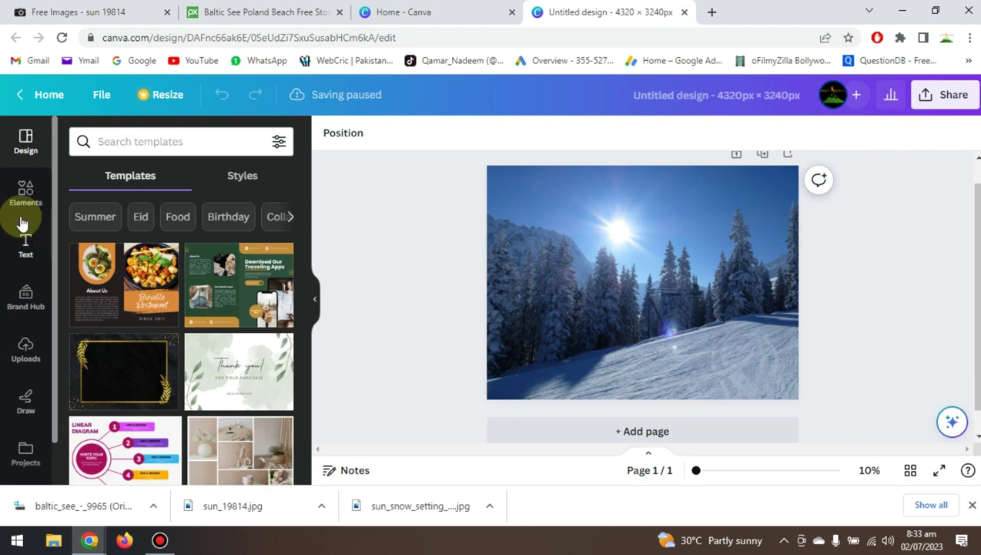
Step: Select the snow photo in the design, open its photo editing options and look through the tools, filters and effects
{"action": "left_click", "coordinate": [725, 252]}
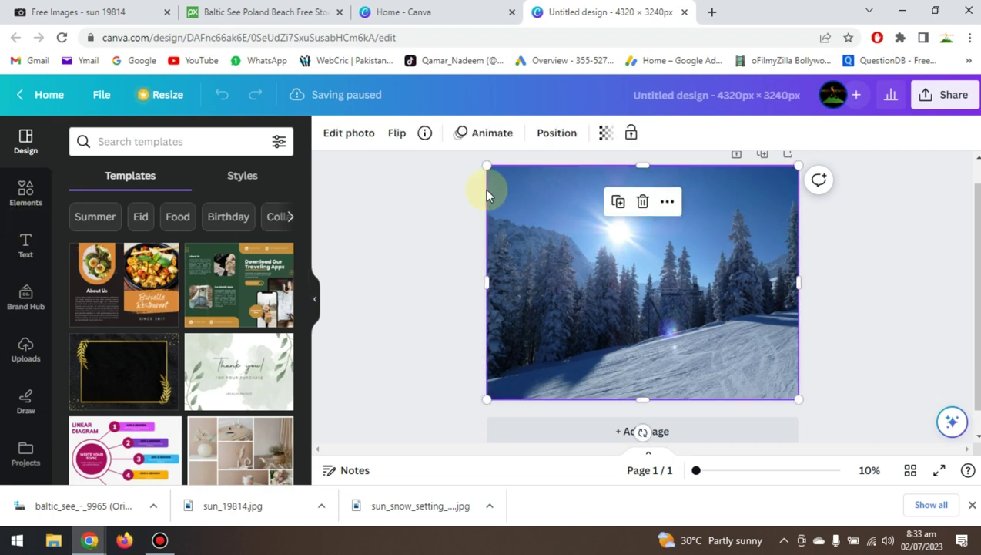
{"action": "left_click", "coordinate": [356, 137]}
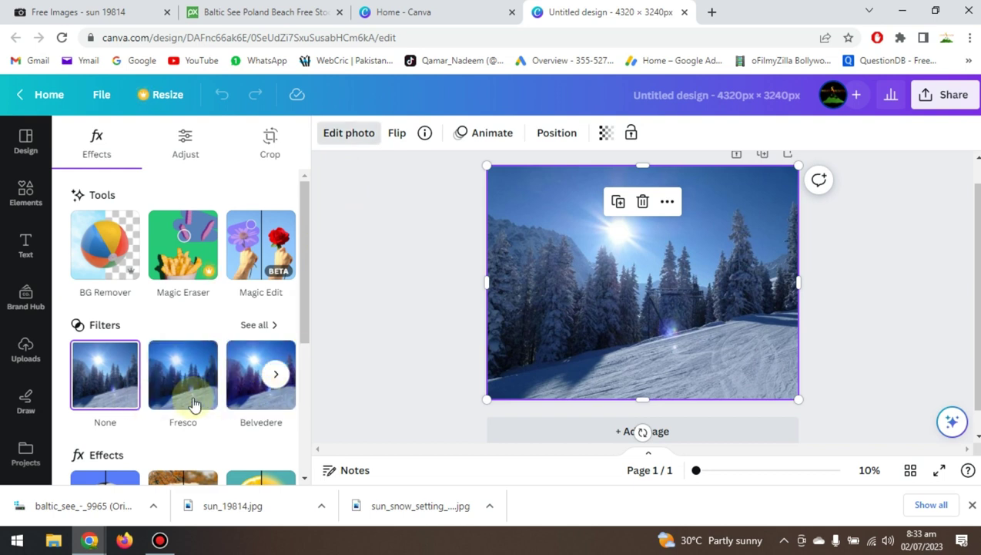
{"action": "left_click_drag", "start_coordinate": [306, 344], "coordinate": [307, 361]}
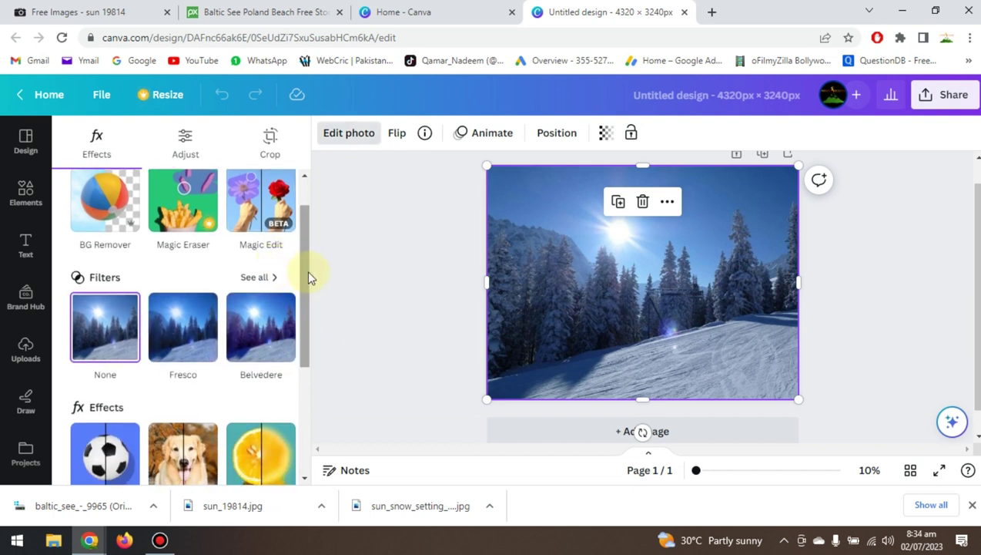
{"action": "left_click_drag", "start_coordinate": [308, 274], "coordinate": [308, 240]}
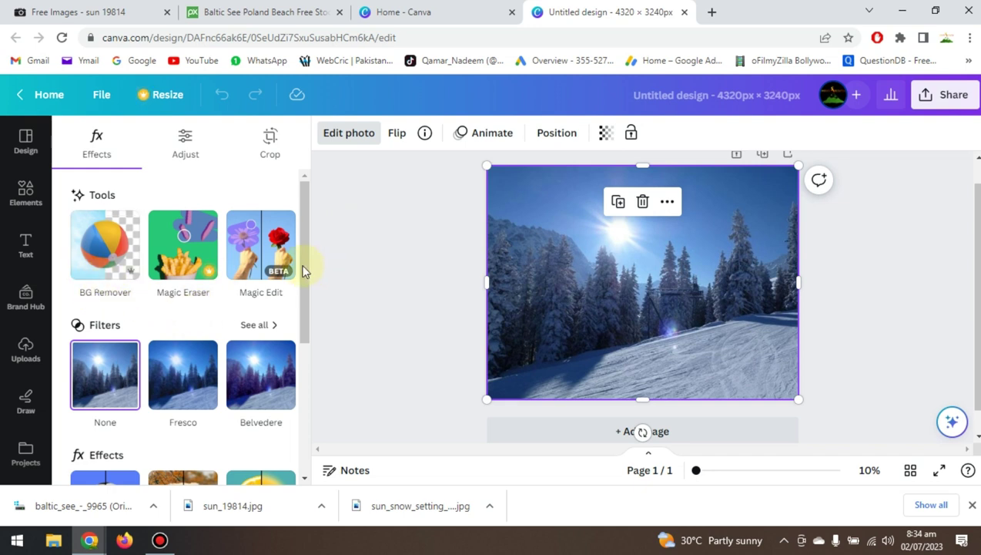
Step: Look over the photo's effects, then set its white balance to temperature -14 and tint 24
{"action": "scroll", "coordinate": [307, 312], "scroll_direction": "down", "scroll_amount": 1}
{"action": "scroll", "coordinate": [310, 357], "scroll_direction": "down", "scroll_amount": 3}
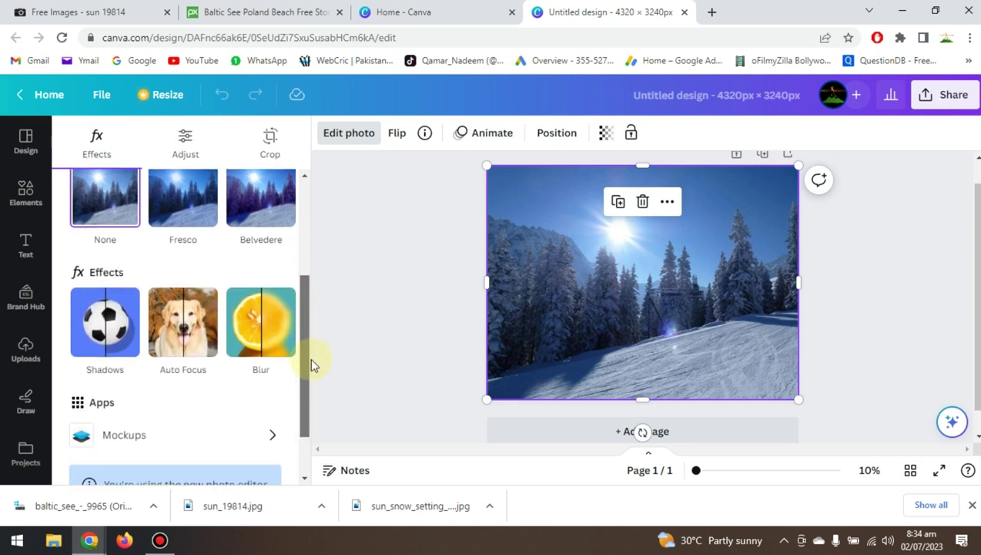
{"action": "scroll", "coordinate": [312, 370], "scroll_direction": "down", "scroll_amount": 1}
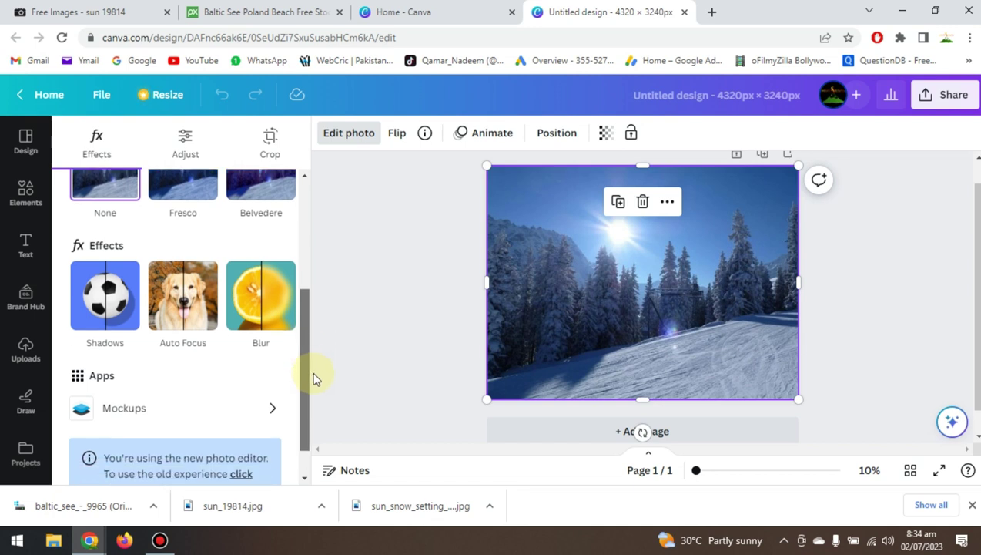
{"action": "scroll", "coordinate": [310, 243], "scroll_direction": "up", "scroll_amount": 5}
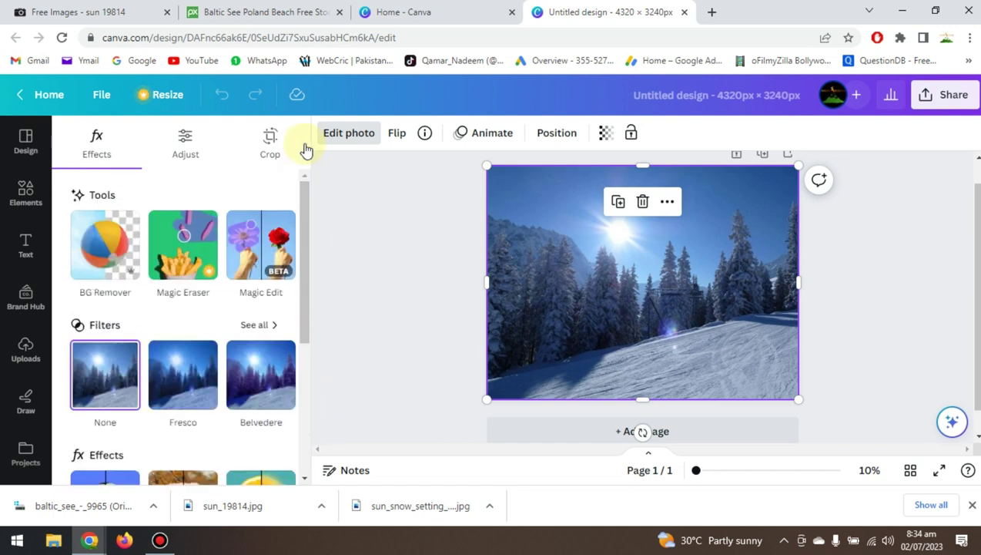
{"action": "left_click", "coordinate": [192, 149]}
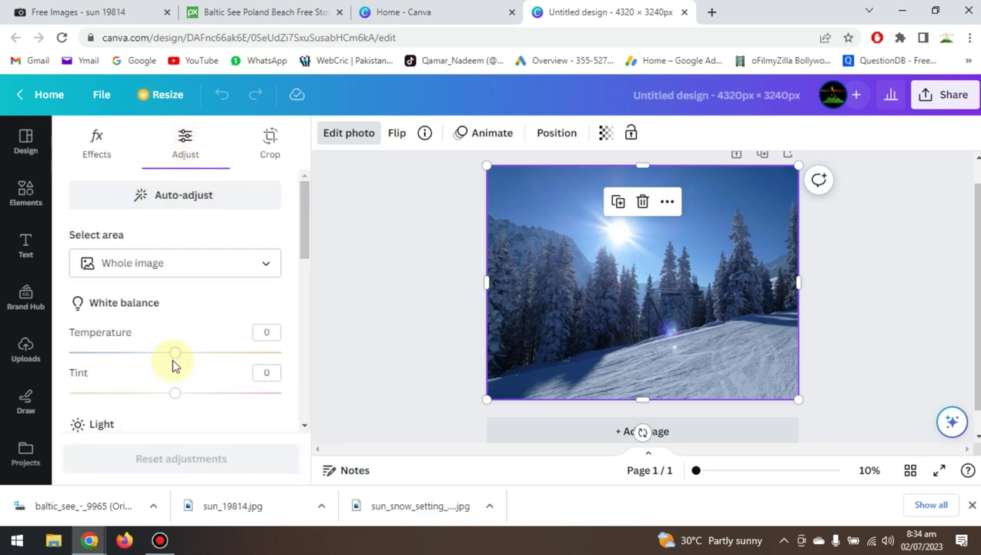
{"action": "left_click_drag", "start_coordinate": [176, 362], "coordinate": [184, 442]}
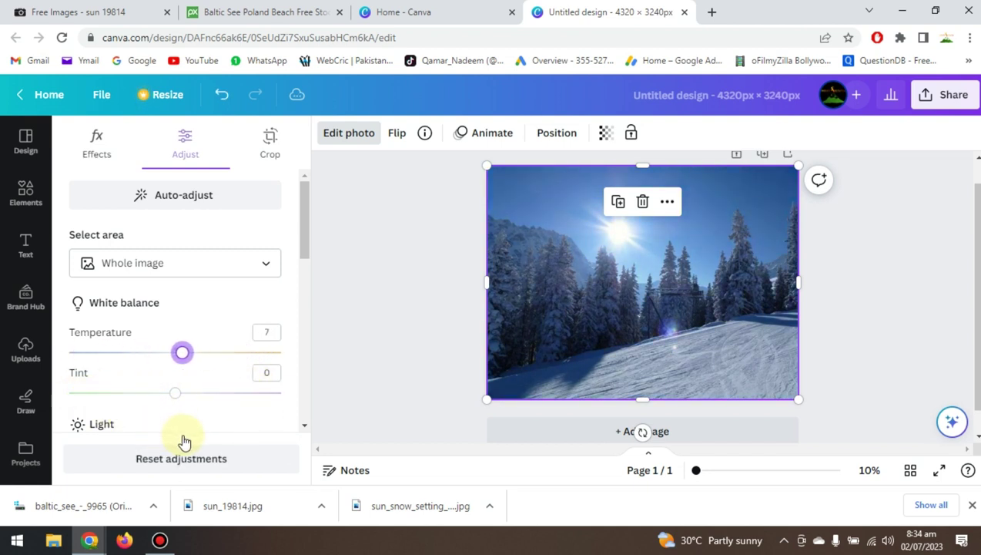
{"action": "left_click_drag", "start_coordinate": [184, 355], "coordinate": [158, 352]}
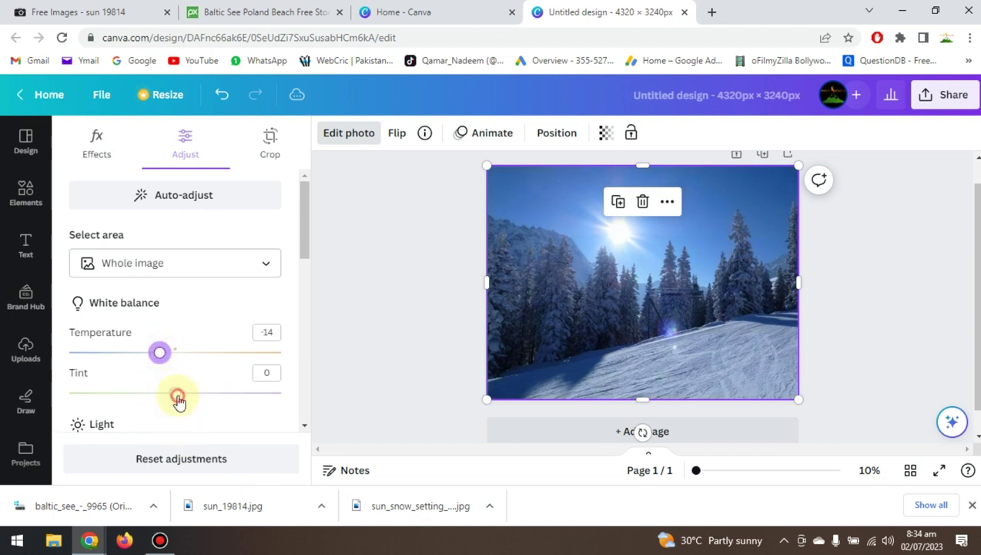
{"action": "left_click_drag", "start_coordinate": [178, 402], "coordinate": [202, 423]}
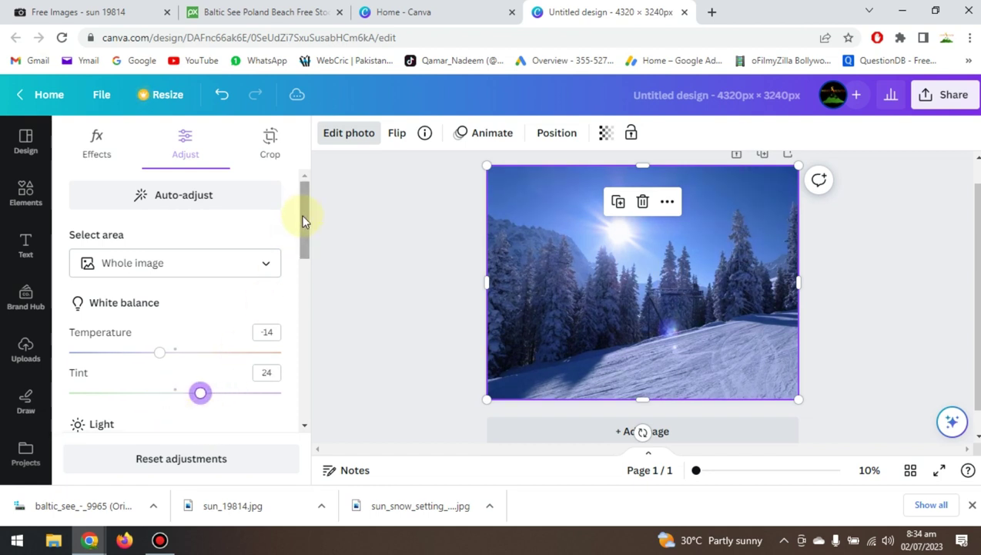
Step: Adjust the photo's light settings: brightness 15, contrast 29, highlights 24, shadows 33, whites 21 and blacks -3
{"action": "left_click_drag", "start_coordinate": [302, 222], "coordinate": [305, 273]}
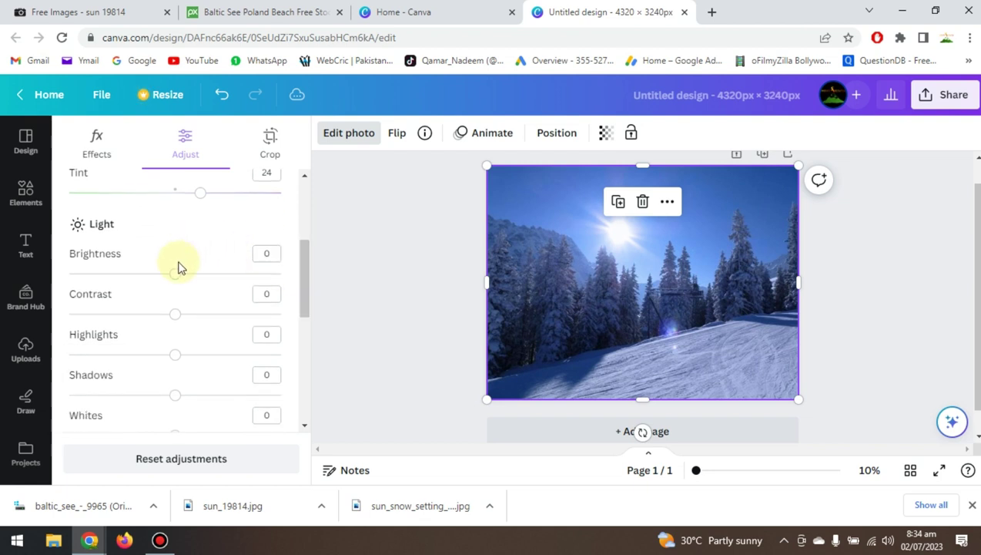
{"action": "left_click_drag", "start_coordinate": [175, 274], "coordinate": [192, 282]}
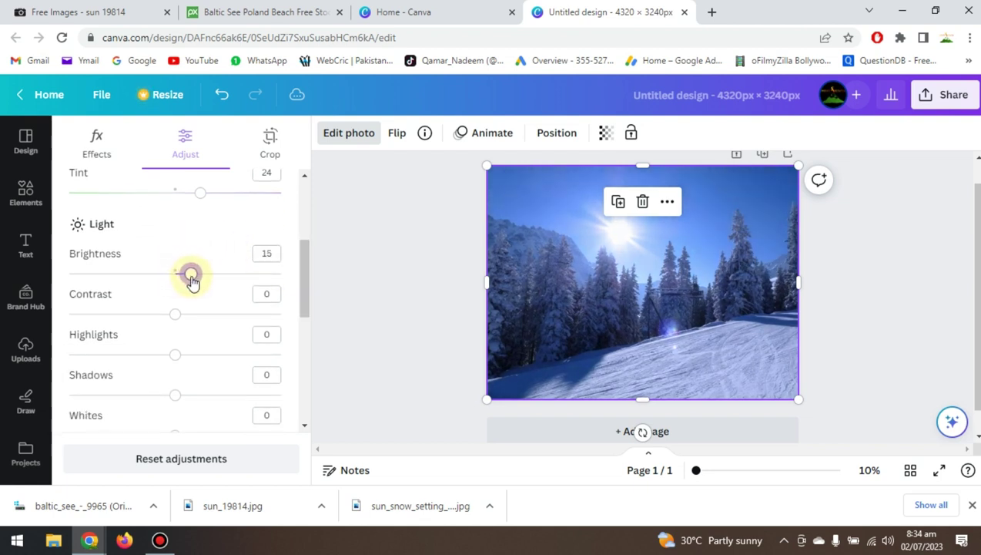
{"action": "left_click_drag", "start_coordinate": [177, 315], "coordinate": [207, 324]}
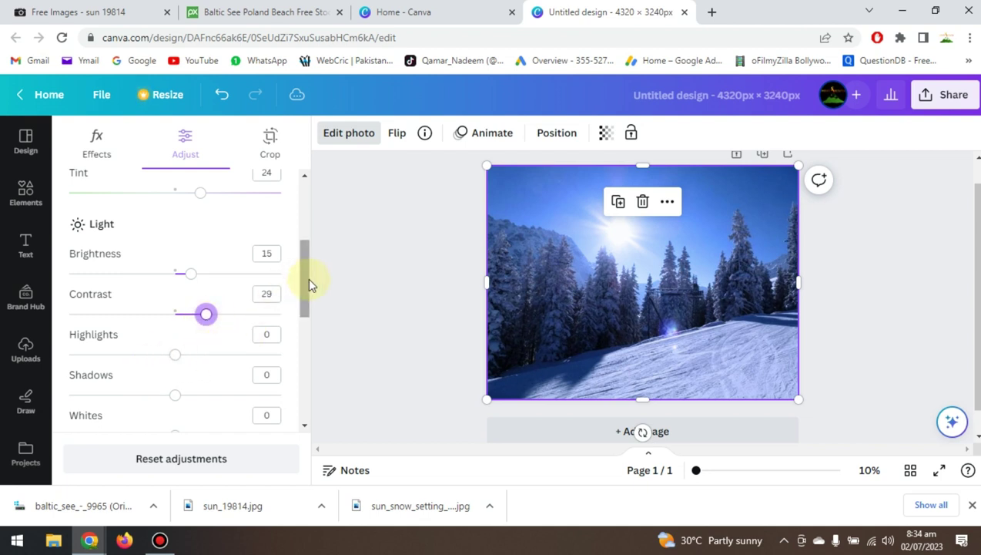
{"action": "left_click_drag", "start_coordinate": [308, 279], "coordinate": [313, 302]}
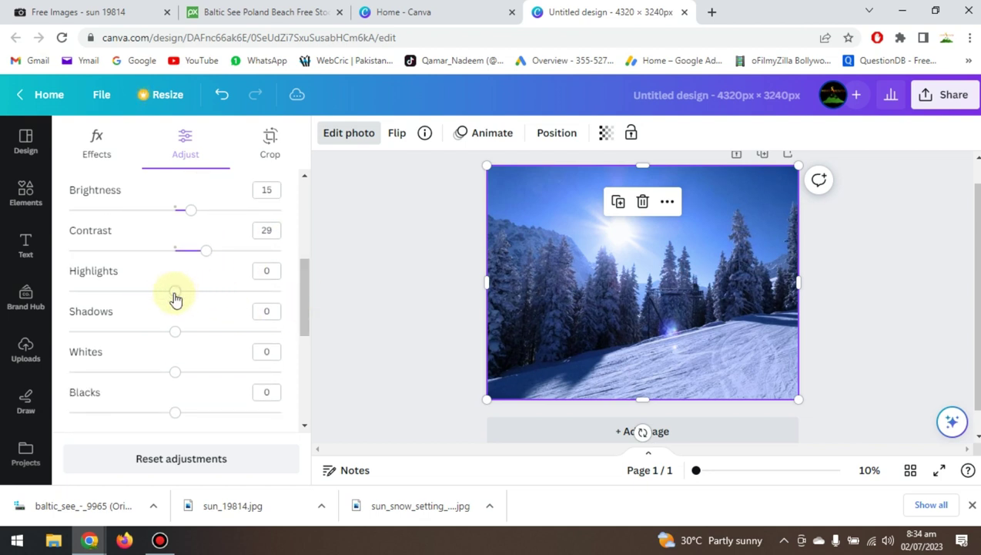
{"action": "left_click_drag", "start_coordinate": [176, 299], "coordinate": [202, 299]}
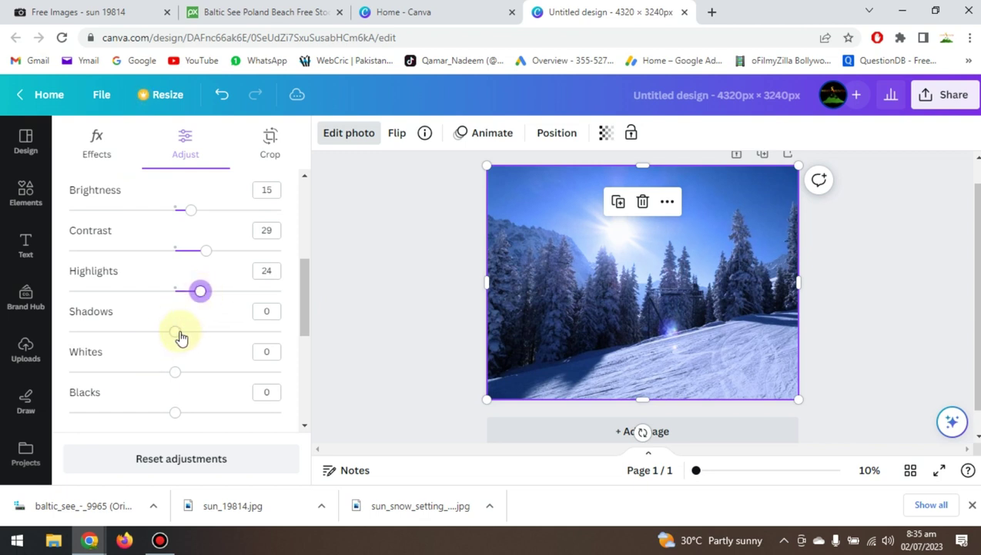
{"action": "left_click_drag", "start_coordinate": [180, 337], "coordinate": [212, 340]}
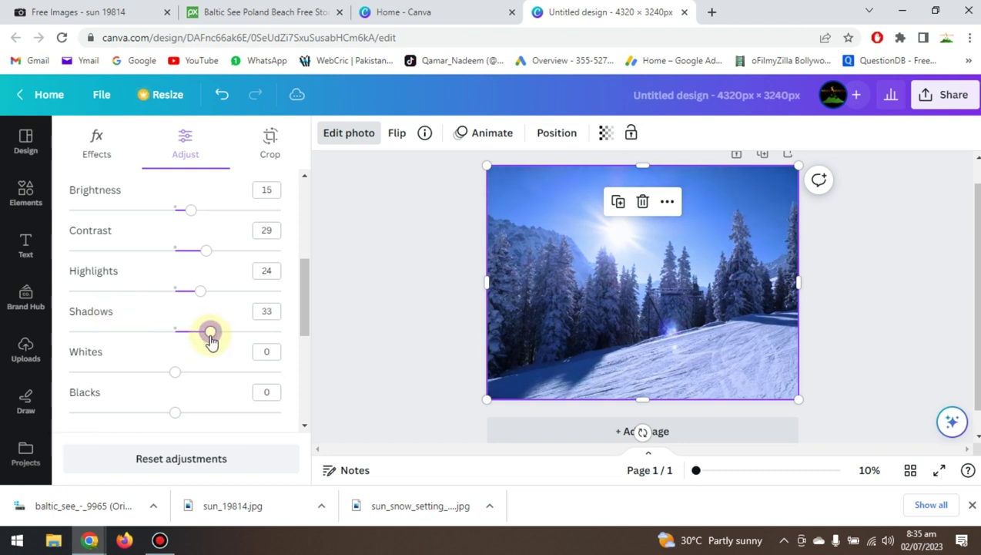
{"action": "left_click_drag", "start_coordinate": [175, 372], "coordinate": [197, 377]}
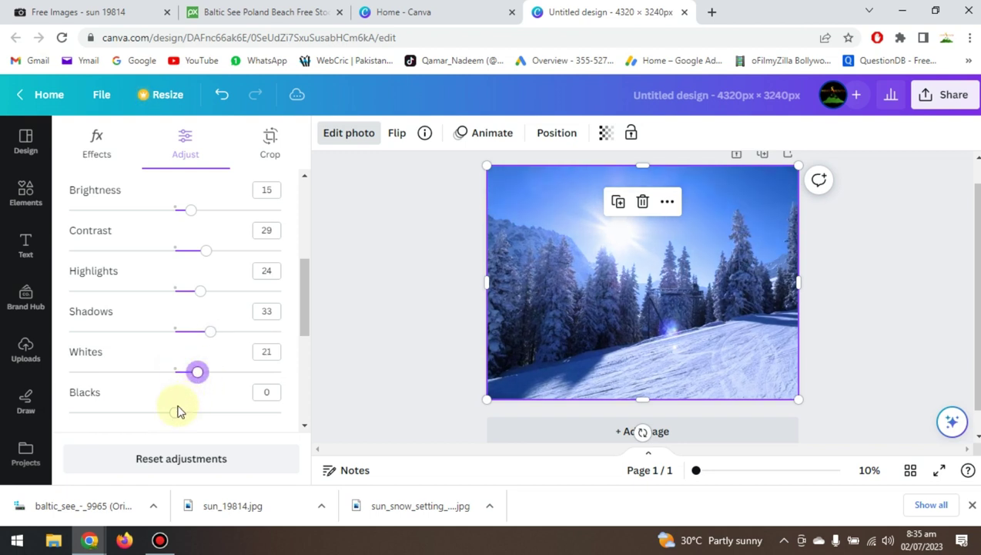
{"action": "mouse_move", "coordinate": [175, 417]}
{"action": "left_mouse_down"}
{"action": "mouse_move", "coordinate": [160, 409]}
{"action": "mouse_move", "coordinate": [225, 412]}
{"action": "mouse_move", "coordinate": [151, 409]}
{"action": "mouse_move", "coordinate": [171, 415]}
{"action": "left_mouse_up"}
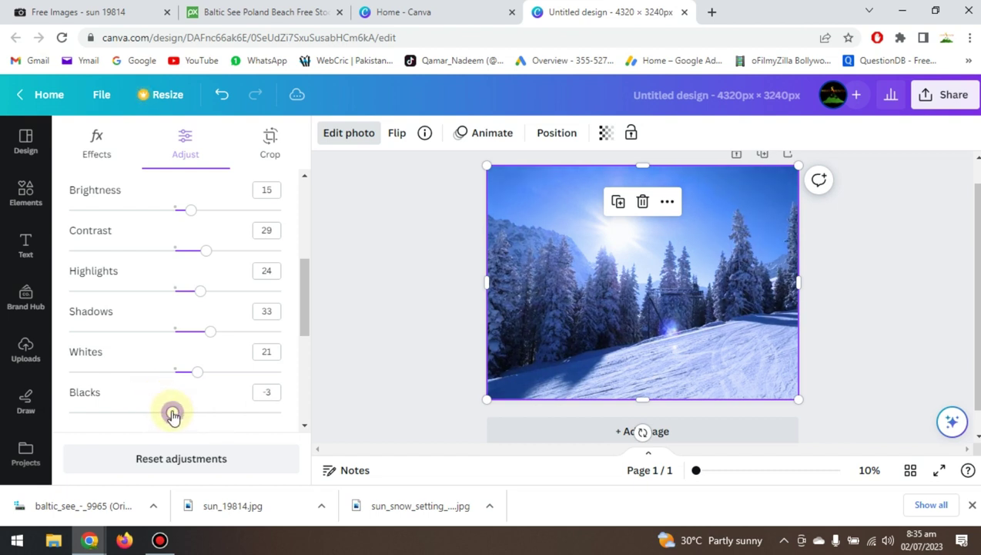
Step: Set the photo's colour to vibrance 31 and saturation 20, and its texture to sharpness 14 and clarity 13
{"action": "left_click_drag", "start_coordinate": [307, 285], "coordinate": [299, 351]}
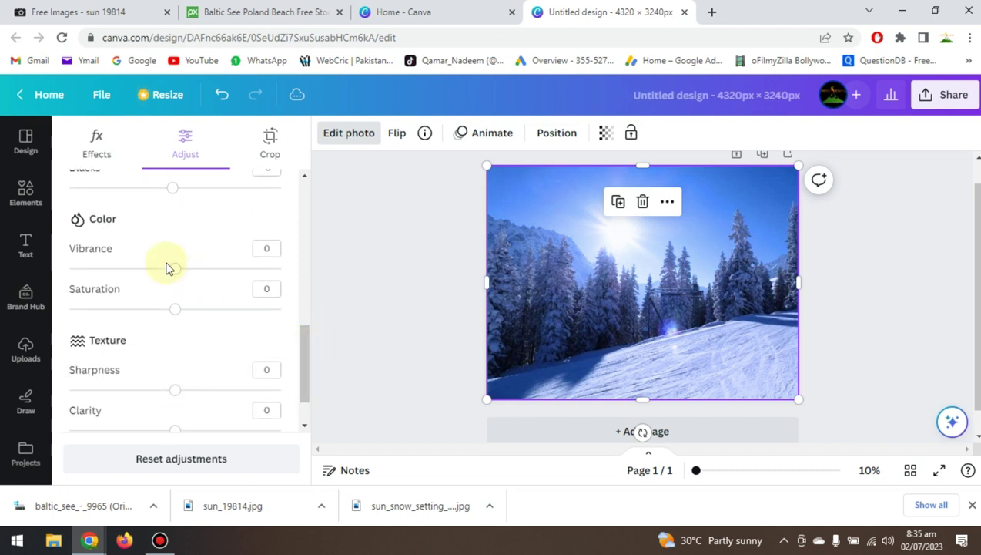
{"action": "left_click_drag", "start_coordinate": [176, 268], "coordinate": [209, 278]}
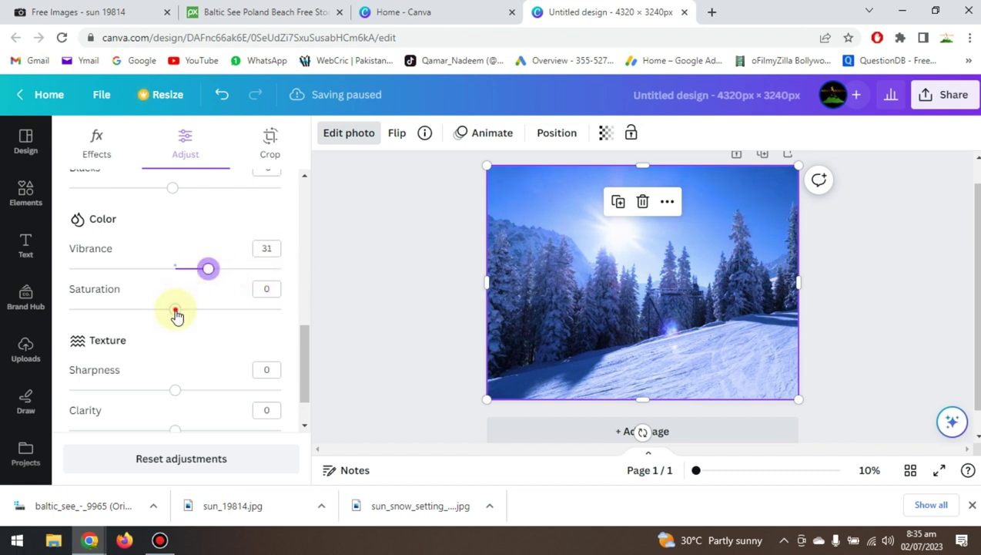
{"action": "left_click_drag", "start_coordinate": [177, 314], "coordinate": [198, 316]}
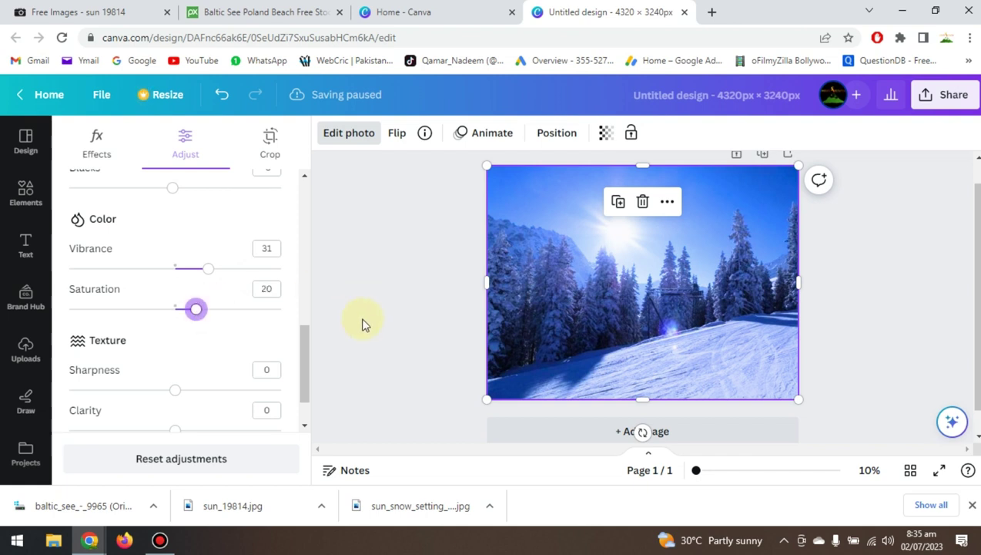
{"action": "left_click_drag", "start_coordinate": [300, 372], "coordinate": [304, 405]}
{"action": "left_click_drag", "start_coordinate": [172, 337], "coordinate": [189, 375]}
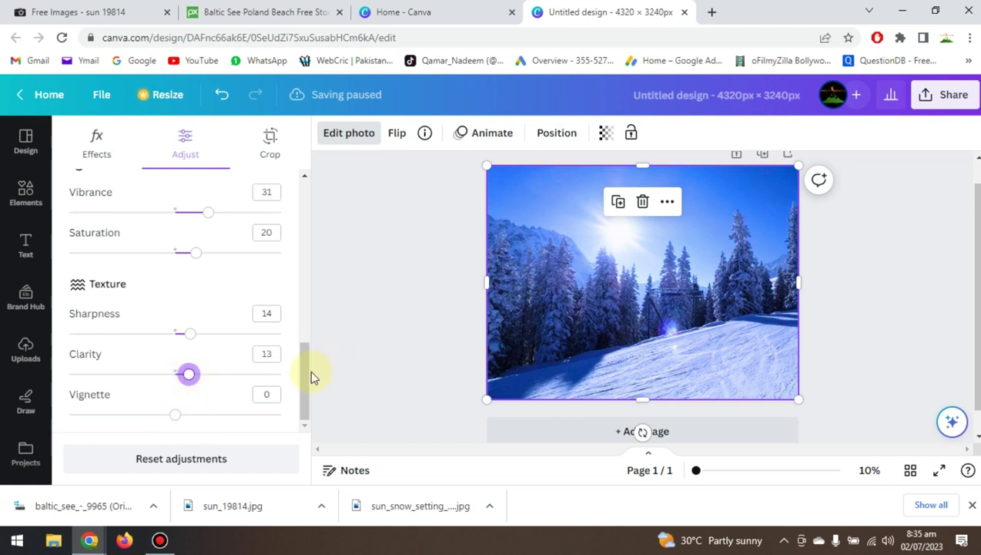
{"action": "left_click_drag", "start_coordinate": [305, 375], "coordinate": [336, 233]}
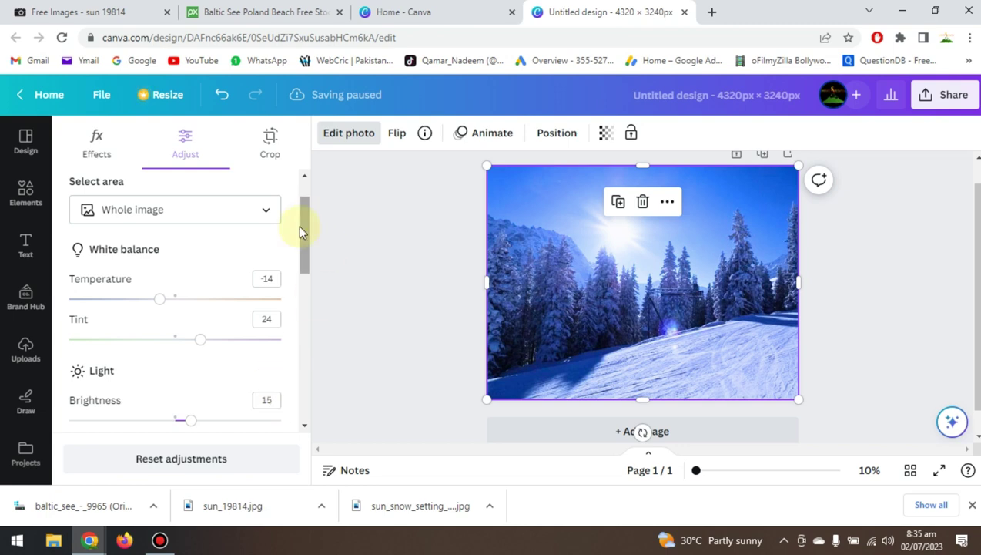
Step: Show the elements library, deselect the photo and open the design's download settings
{"action": "left_click", "coordinate": [26, 196]}
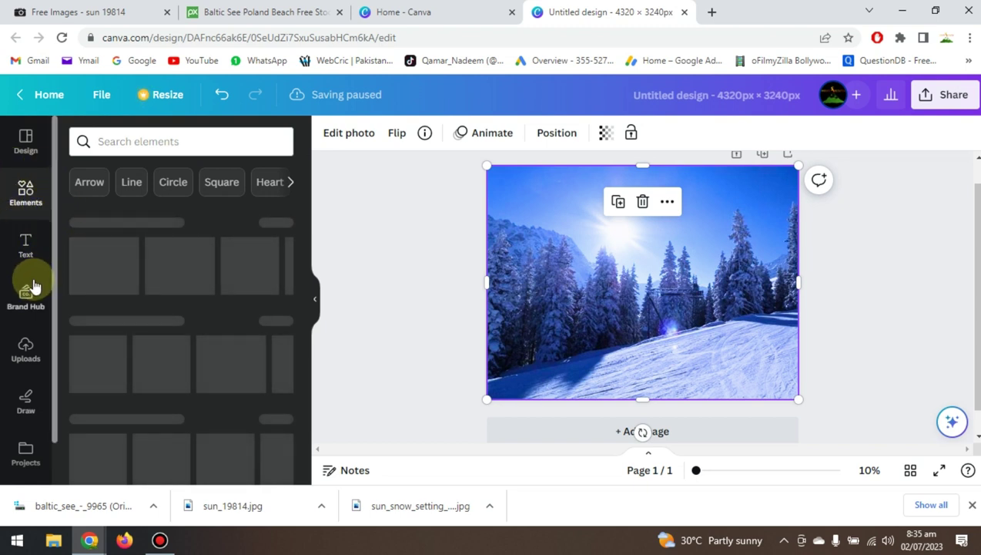
{"action": "left_click", "coordinate": [426, 232]}
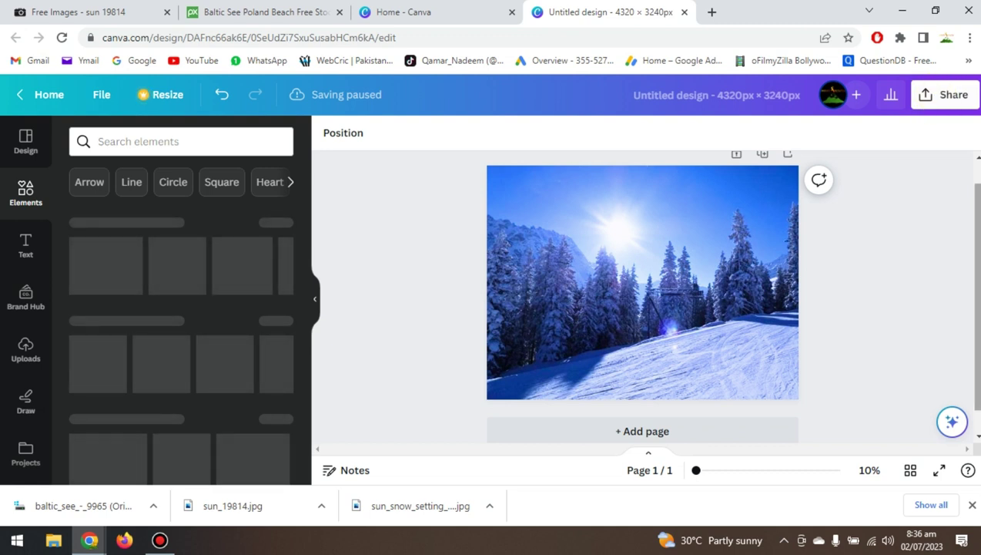
{"action": "left_click", "coordinate": [971, 506]}
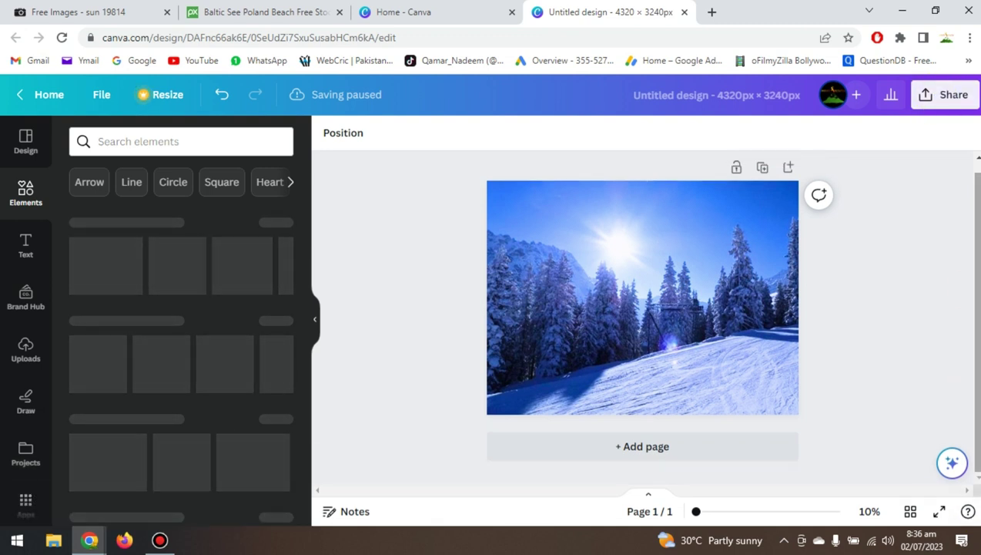
{"action": "left_click", "coordinate": [944, 94]}
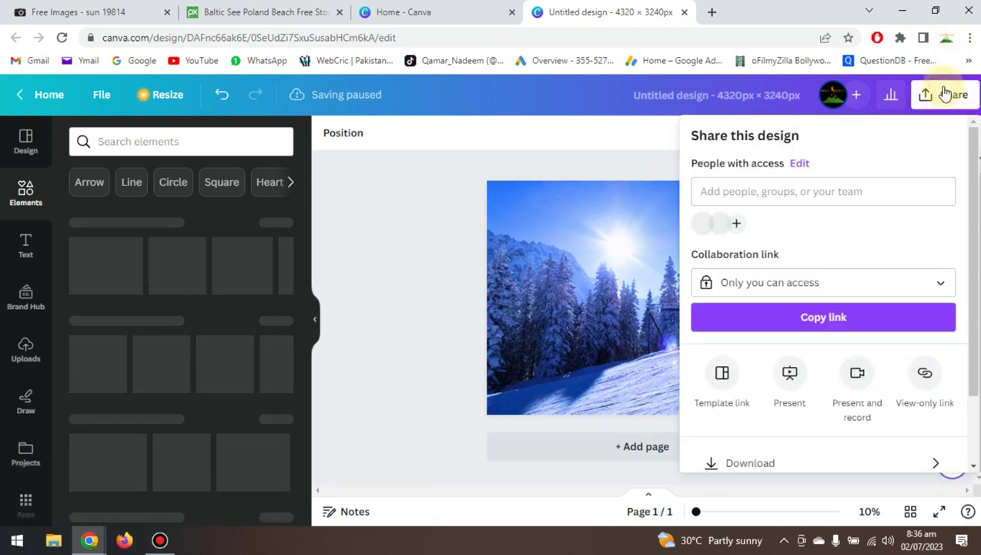
{"action": "left_click", "coordinate": [798, 465]}
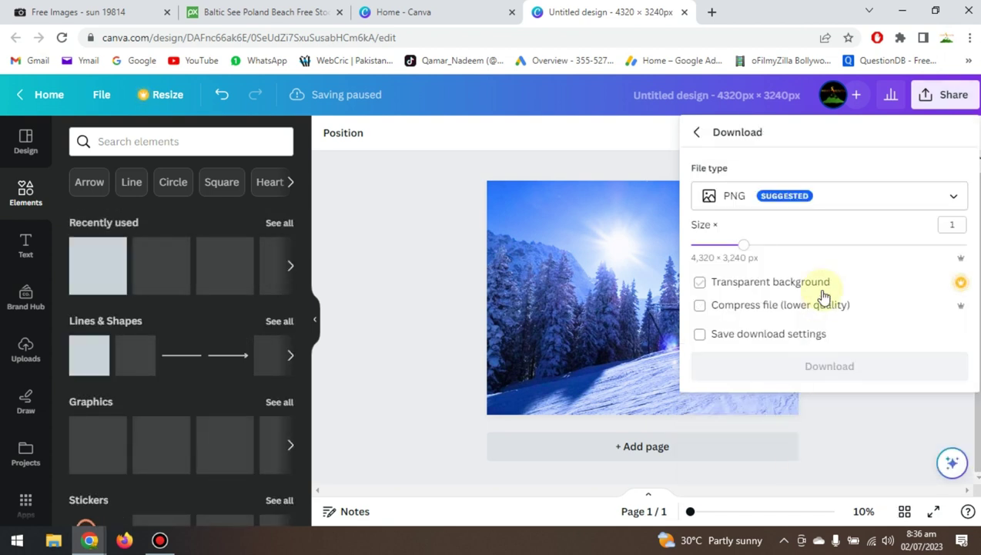
Step: Try download sizes of 1.25 and 1.125, and try out the transparent background and file compression options
{"action": "left_click_drag", "start_coordinate": [745, 245], "coordinate": [782, 245]}
{"action": "left_click_drag", "start_coordinate": [835, 263], "coordinate": [770, 273]}
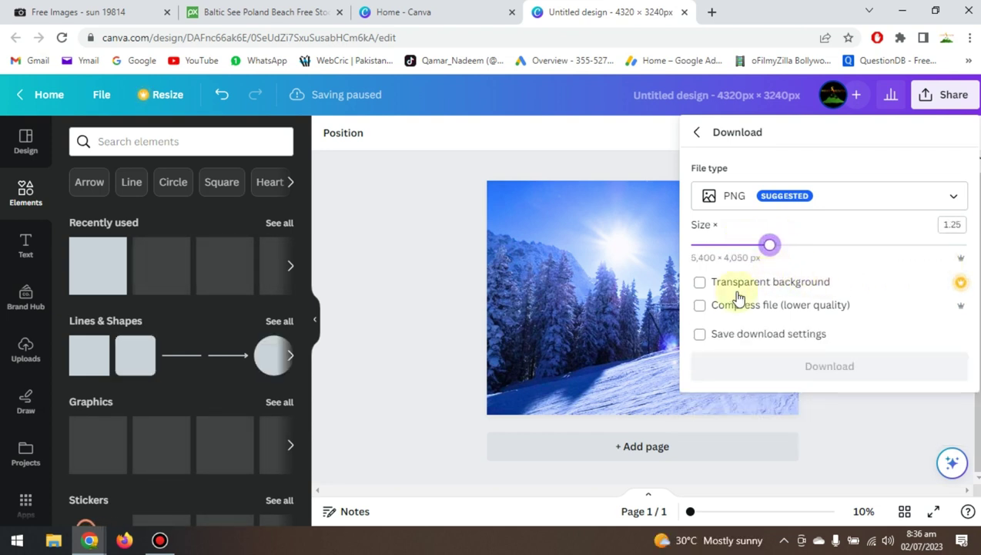
{"action": "left_click", "coordinate": [700, 282]}
{"action": "mouse_move", "coordinate": [768, 248]}
{"action": "left_mouse_down"}
{"action": "mouse_move", "coordinate": [746, 260]}
{"action": "mouse_move", "coordinate": [720, 251]}
{"action": "mouse_move", "coordinate": [782, 263]}
{"action": "mouse_move", "coordinate": [756, 253]}
{"action": "left_mouse_up"}
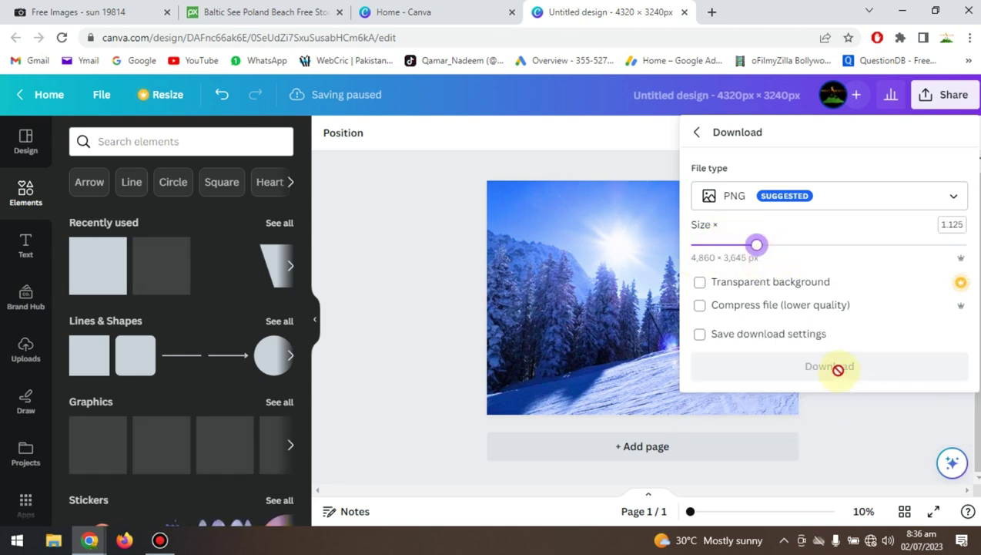
{"action": "left_click", "coordinate": [700, 305]}
{"action": "left_click", "coordinate": [698, 283]}
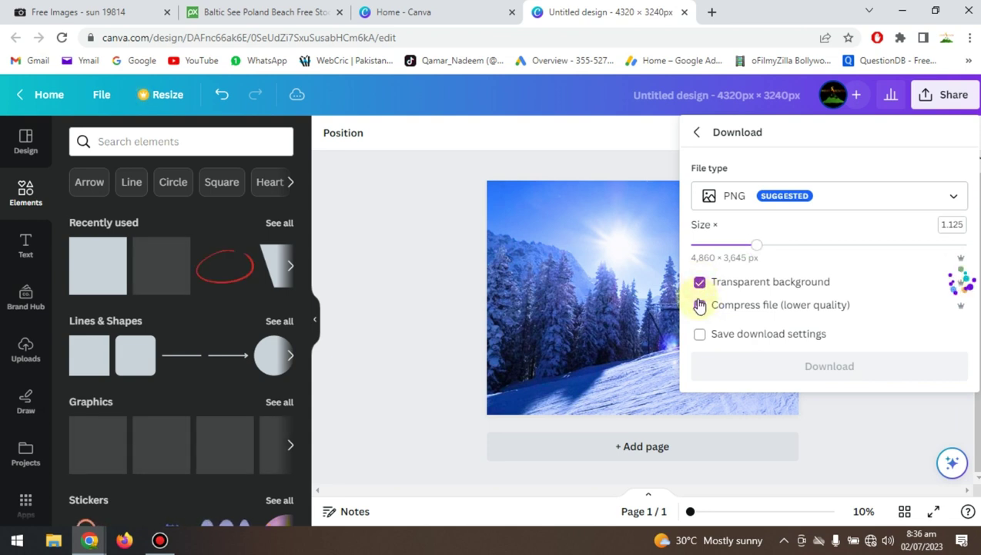
{"action": "left_click", "coordinate": [699, 304]}
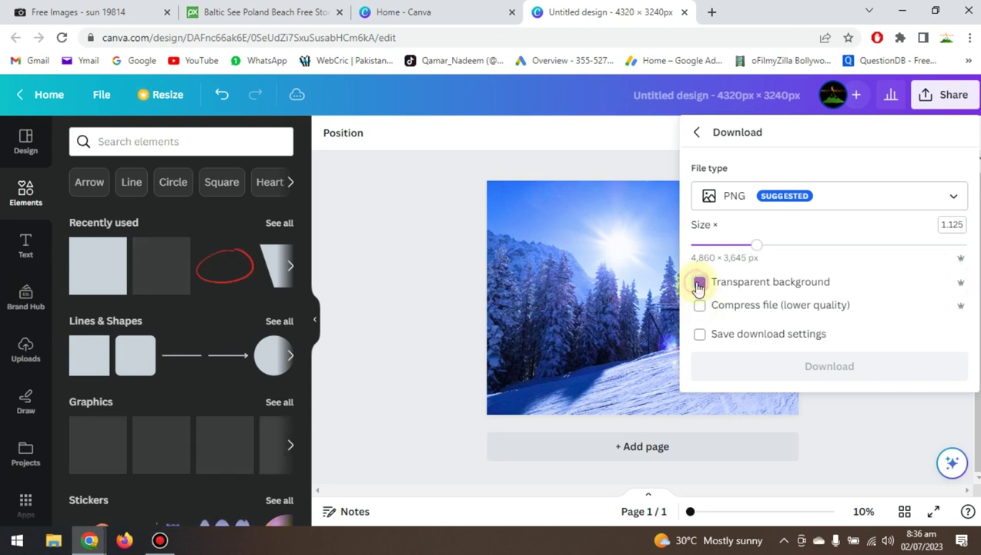
{"action": "left_click", "coordinate": [699, 284]}
Step: Download the design as a PNG at size 1, 4,320 × 3,240 px
{"action": "left_click", "coordinate": [831, 197]}
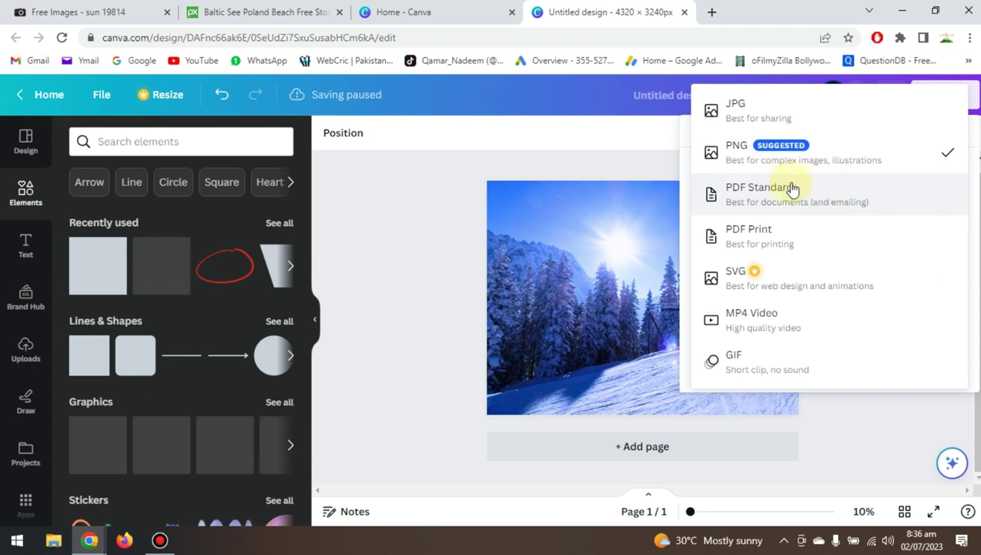
{"action": "left_click", "coordinate": [779, 160]}
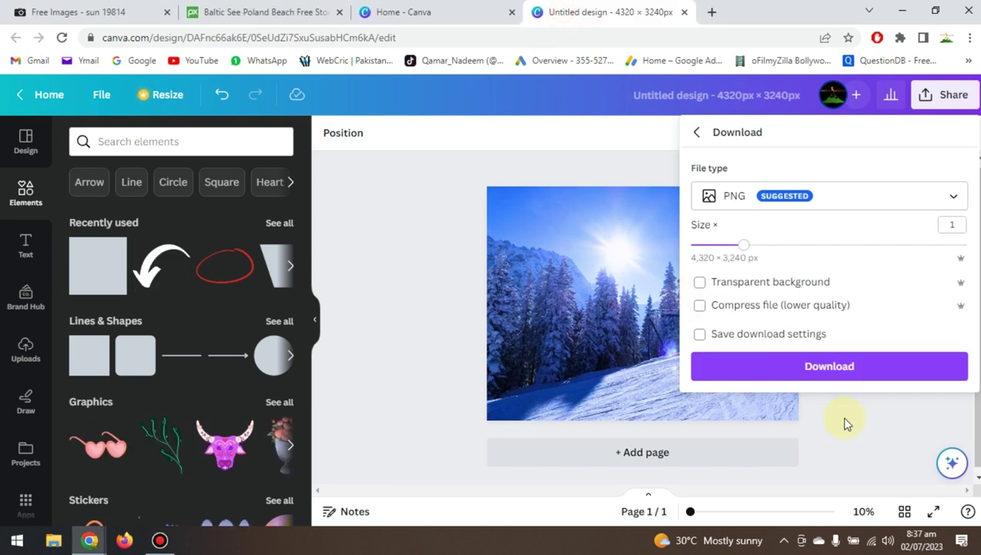
{"action": "left_click", "coordinate": [814, 366]}
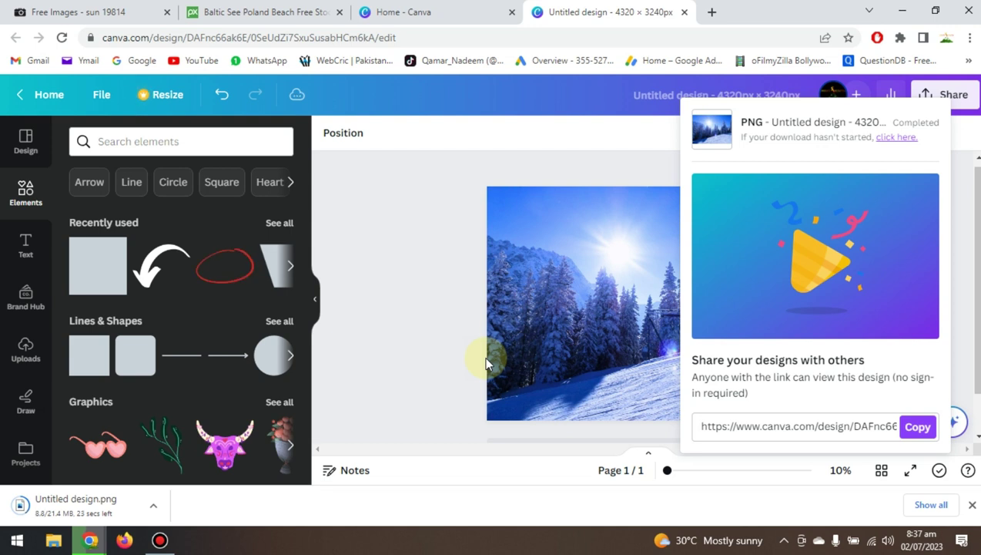
Step: Search Google for adobestock in a new browser tab
{"action": "left_click", "coordinate": [710, 14]}
{"action": "type", "text": "a"}
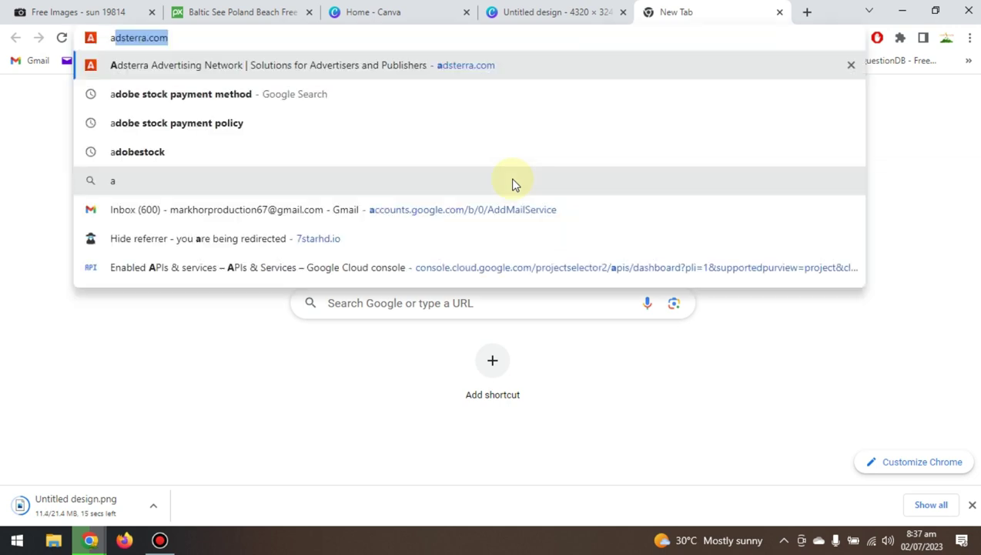
{"action": "type", "text": "d"}
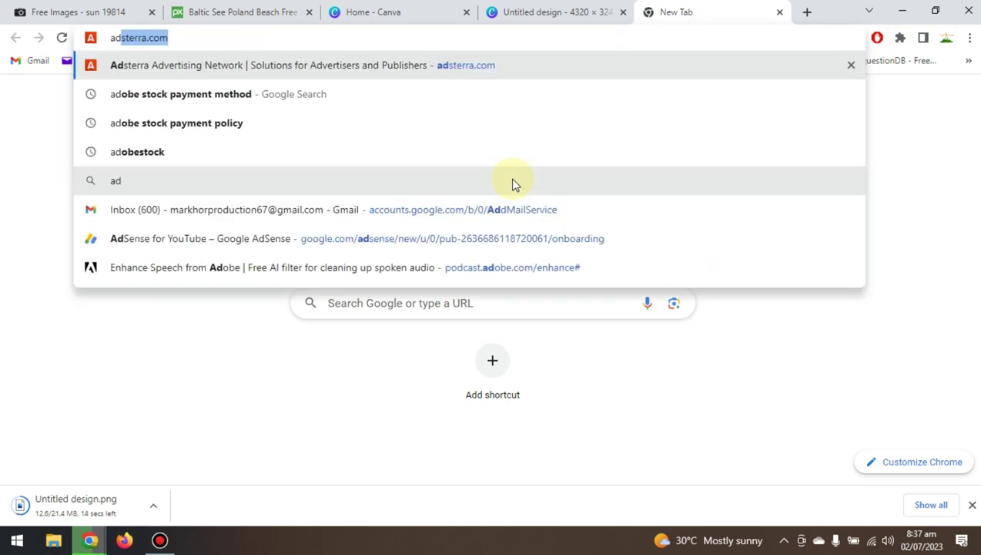
{"action": "key", "text": "Down"}
{"action": "key", "text": "Down"}
{"action": "key", "text": "Down"}
{"action": "key", "text": "Return"}
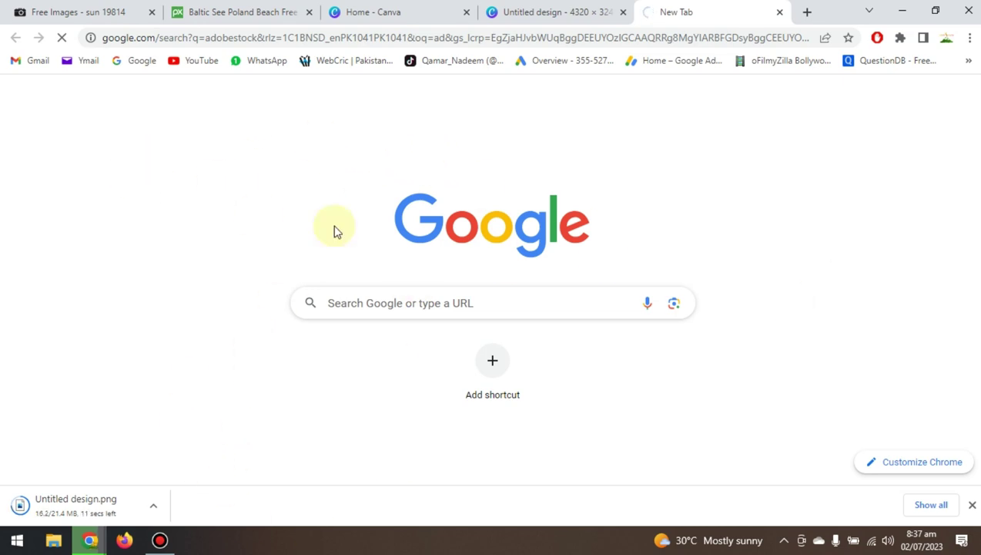
Step: Open the sponsored Adobe Stock site from the search results and look through its homepage
{"action": "mouse_move", "coordinate": [566, 9]}
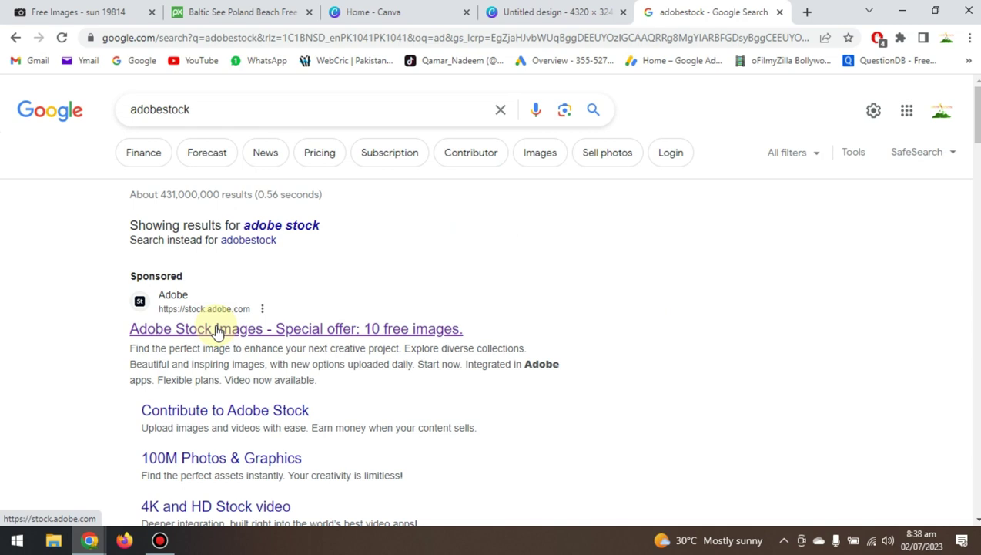
{"action": "left_click", "coordinate": [218, 330]}
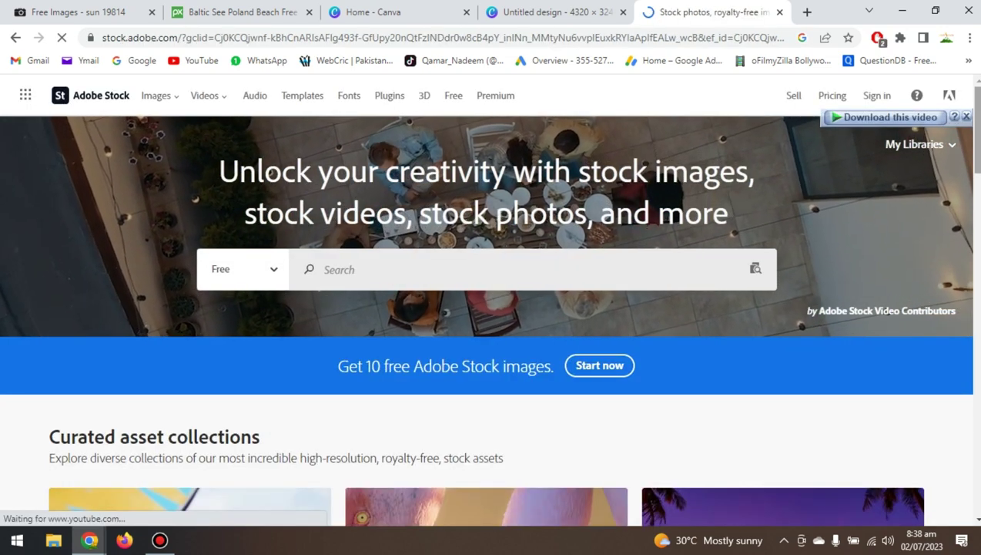
{"action": "scroll", "coordinate": [751, 214], "scroll_direction": "down", "scroll_amount": 5}
{"action": "scroll", "coordinate": [491, 301], "scroll_direction": "down", "scroll_amount": 15}
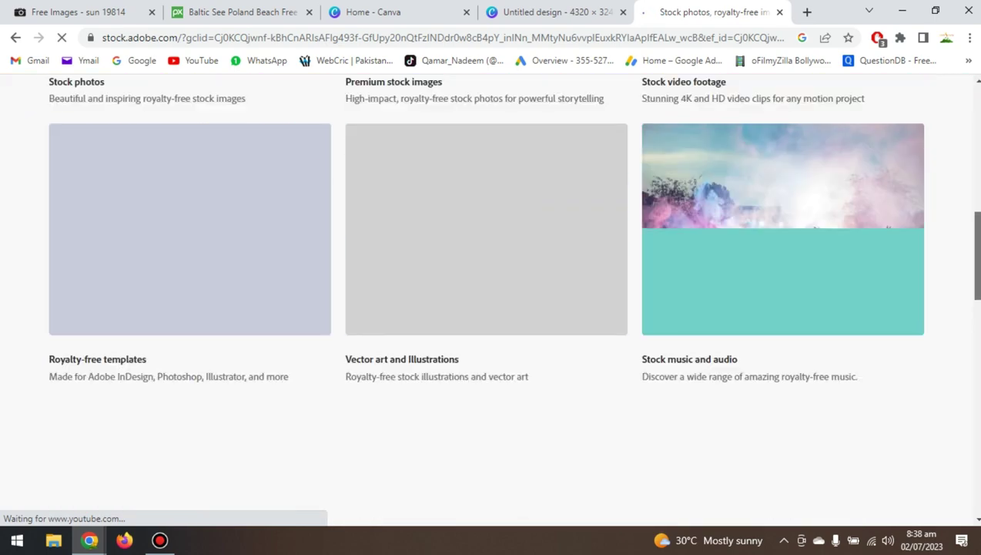
{"action": "scroll", "coordinate": [491, 300], "scroll_direction": "up", "scroll_amount": 20}
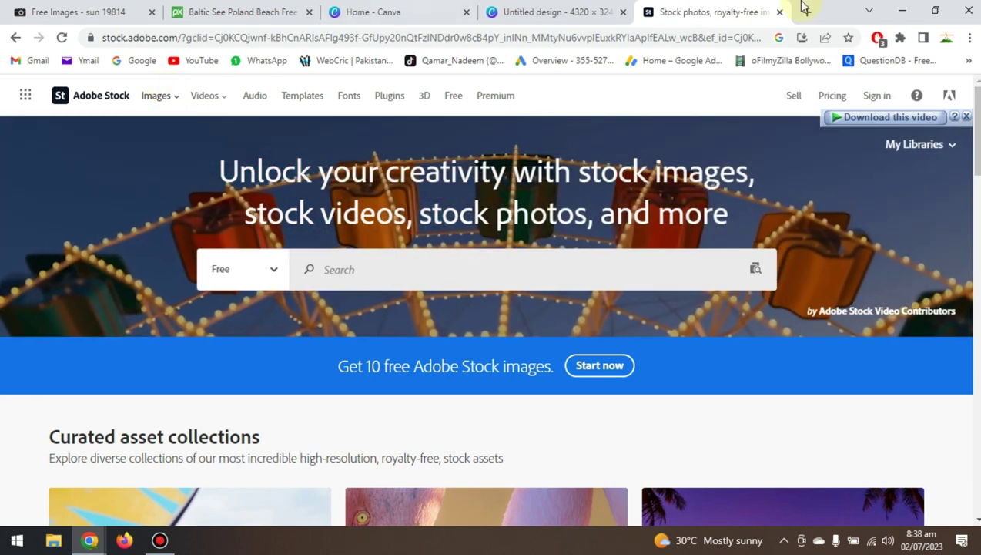
Step: Open scamadviser.com in a new browser tab
{"action": "left_click", "coordinate": [806, 12]}
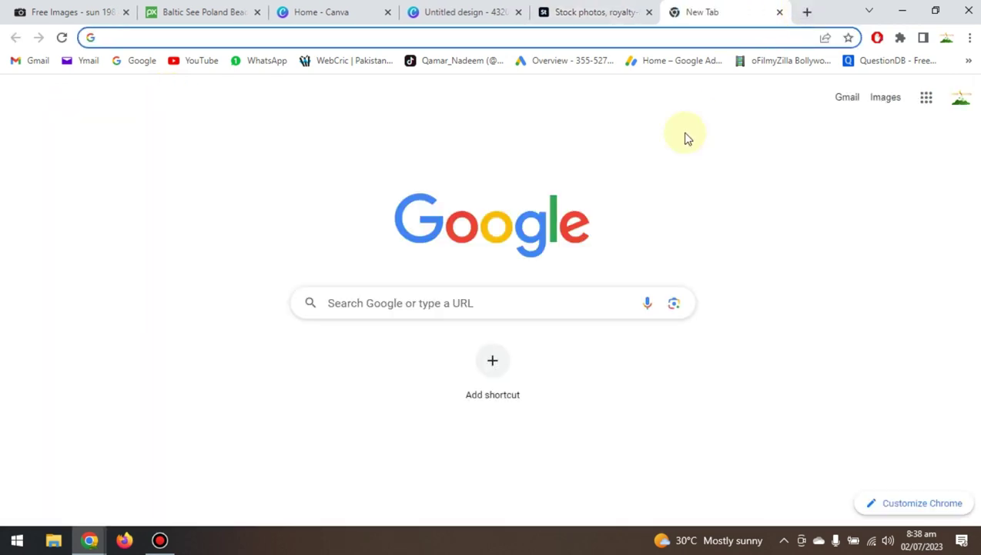
{"action": "type", "text": "sca"}
{"action": "key", "text": "Return"}
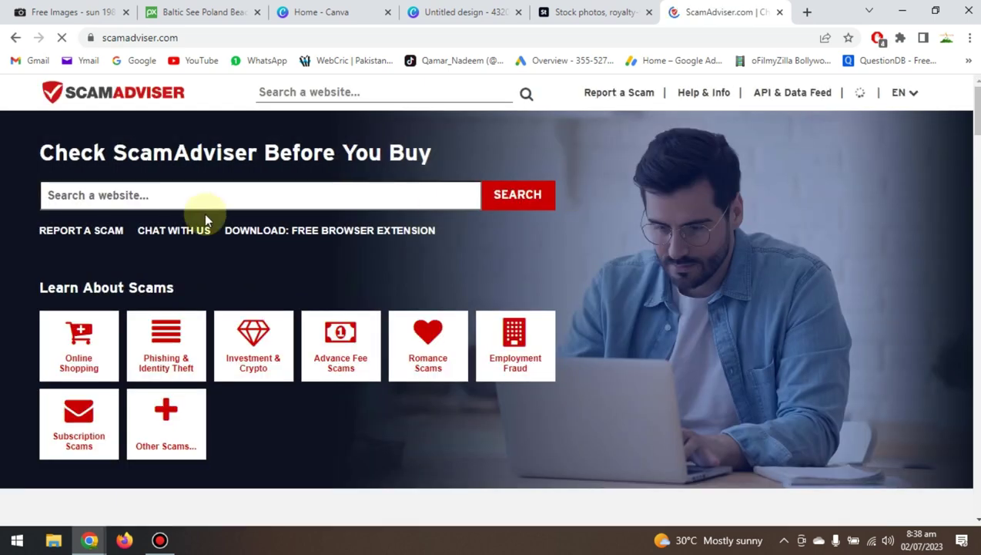
Step: Copy the Adobe Stock page address and run a ScamAdviser website check on it
{"action": "left_click", "coordinate": [596, 11]}
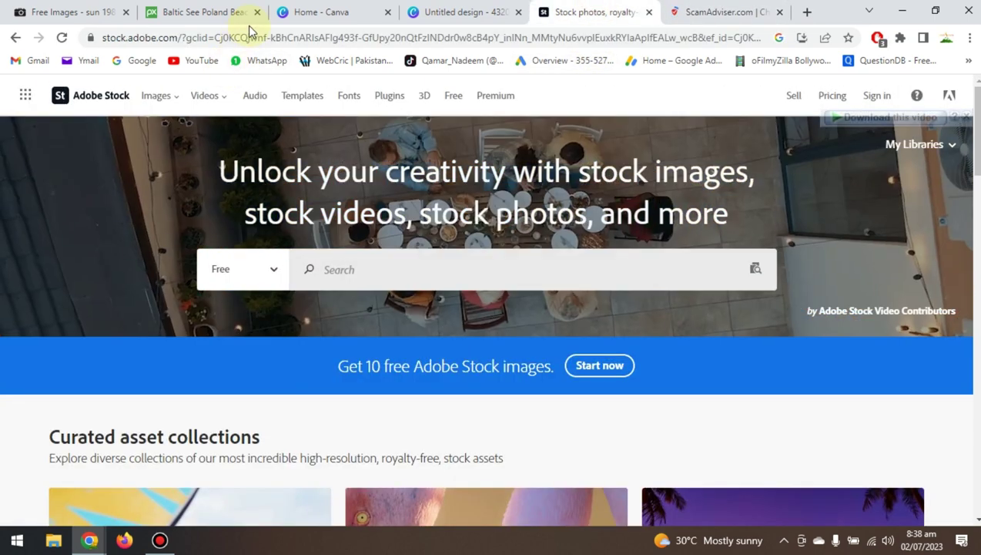
{"action": "left_click", "coordinate": [251, 39]}
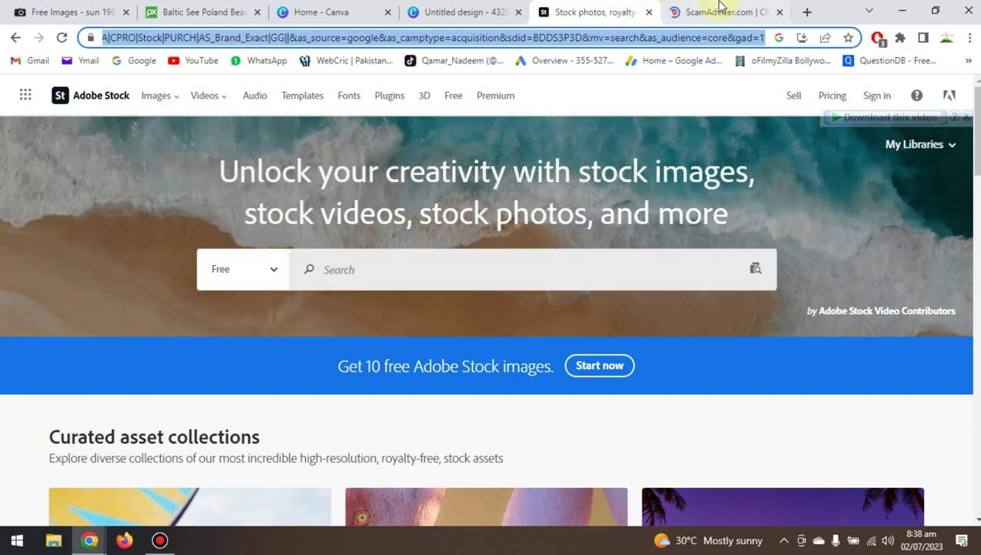
{"action": "left_click", "coordinate": [720, 9]}
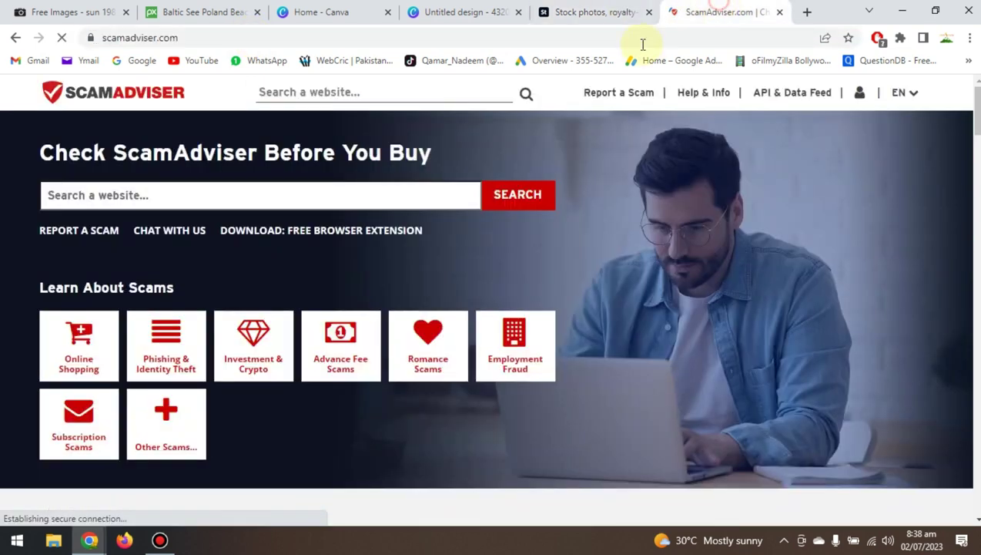
{"action": "left_click", "coordinate": [341, 194]}
{"action": "key", "text": "ctrl+v"}
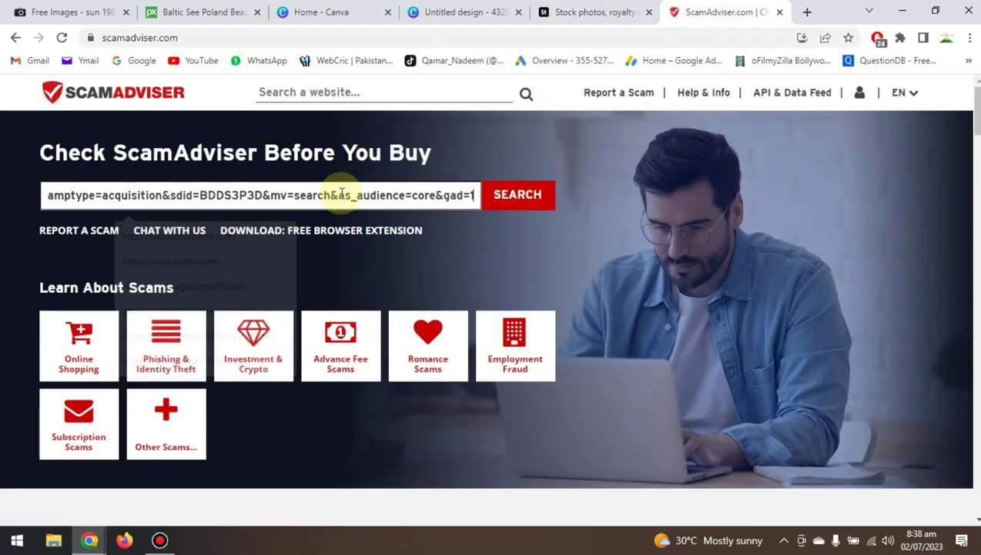
{"action": "key", "text": "Return"}
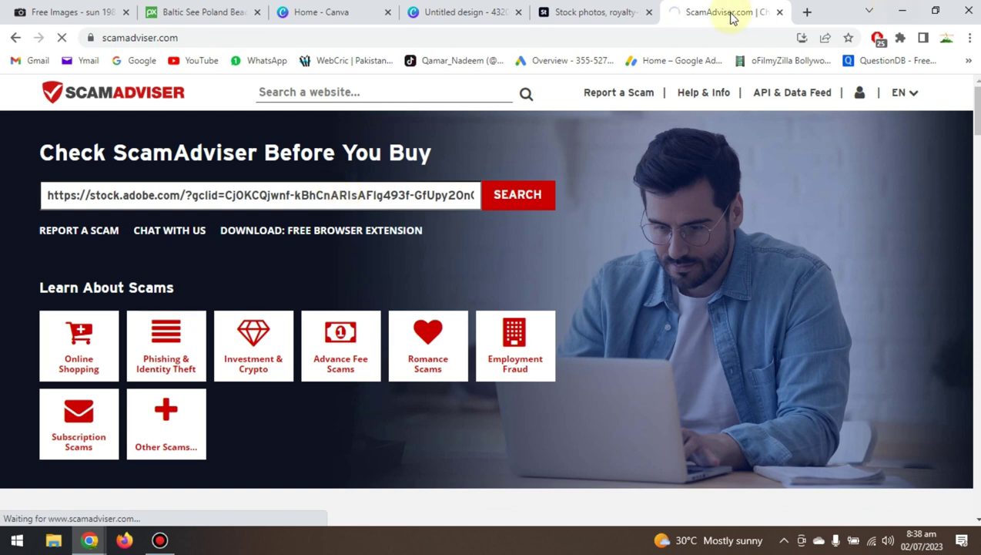
Step: Open similarweb.com in another new browser tab
{"action": "left_click", "coordinate": [808, 13]}
{"action": "type", "text": "sim"}
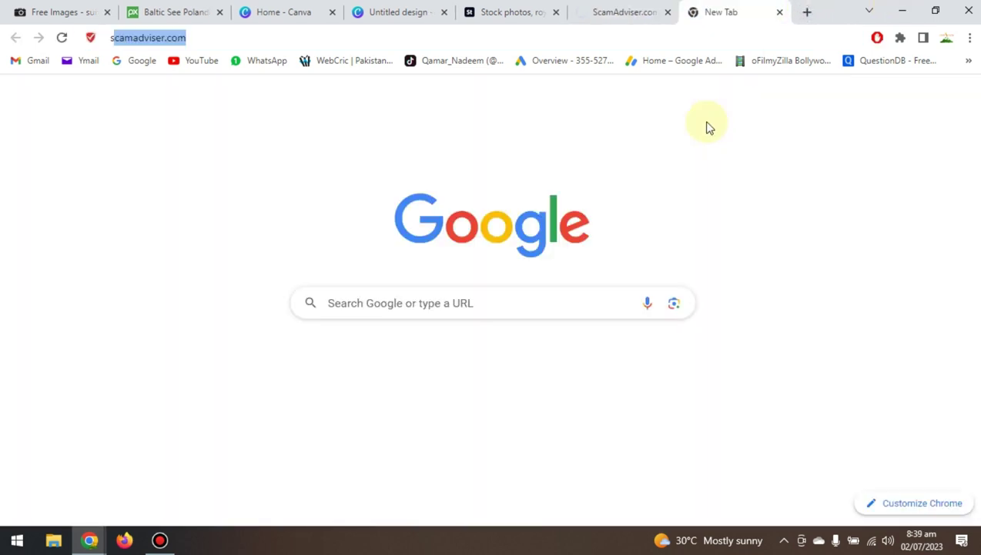
{"action": "key", "text": "Return"}
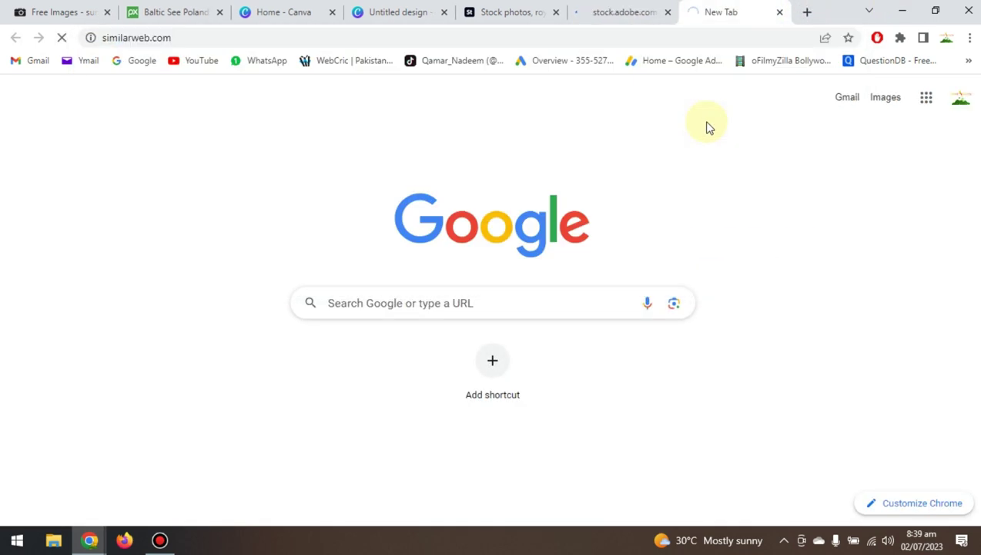
Step: Review the trust rating and score for stock.adobe.com on ScamAdviser
{"action": "left_click", "coordinate": [589, 8]}
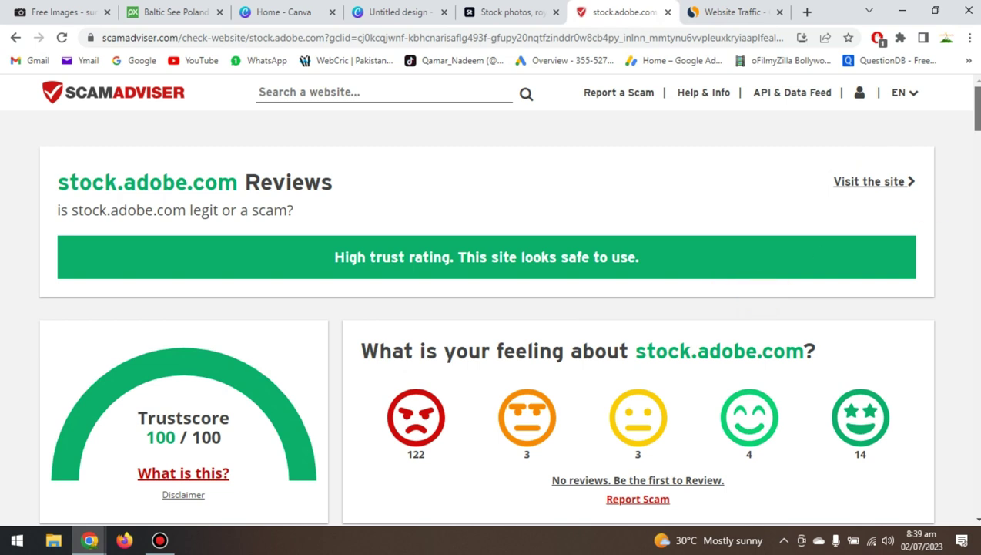
{"action": "scroll", "coordinate": [491, 308], "scroll_direction": "down", "scroll_amount": 2}
{"action": "scroll", "coordinate": [491, 315], "scroll_direction": "down", "scroll_amount": 1}
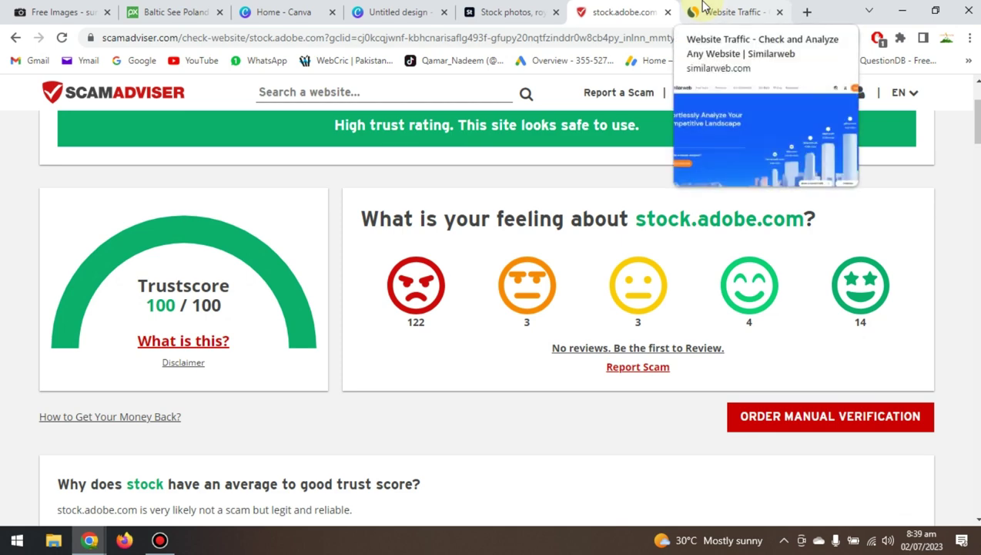
Step: Analyze the copied Adobe Stock address on Similarweb and examine its visit and engagement figures
{"action": "left_click", "coordinate": [703, 9]}
{"action": "left_click", "coordinate": [283, 285]}
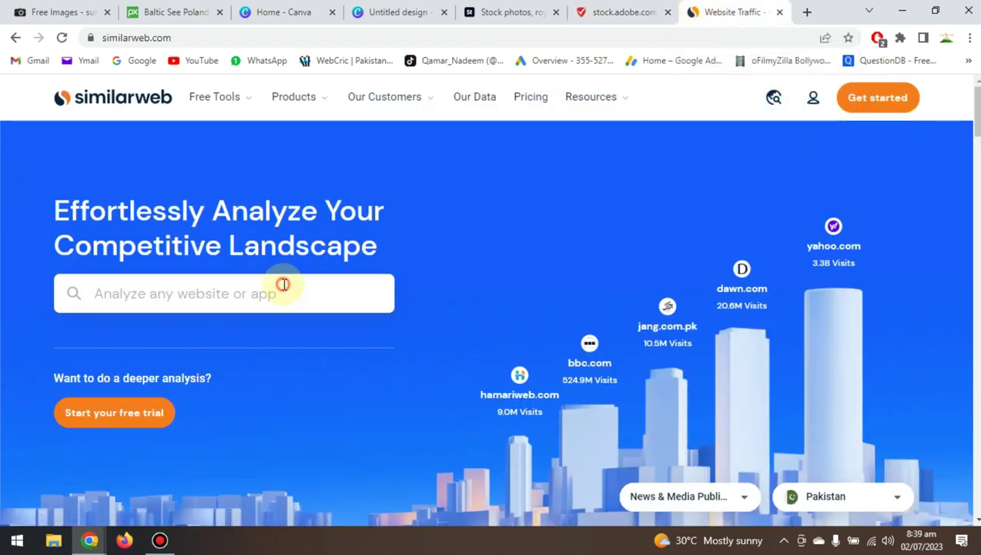
{"action": "key", "text": "ctrl+v"}
{"action": "key", "text": "Return"}
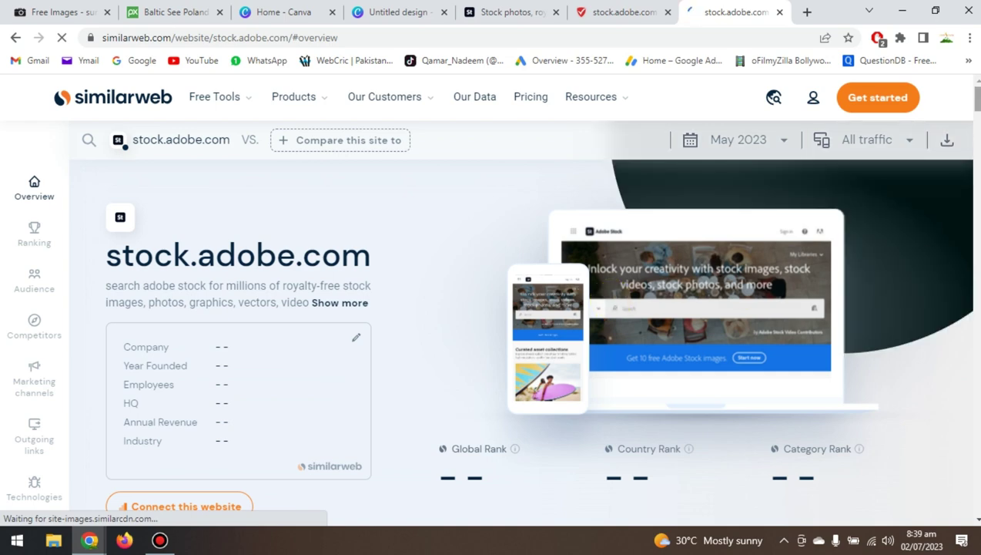
{"action": "scroll", "coordinate": [524, 339], "scroll_direction": "down", "scroll_amount": 4}
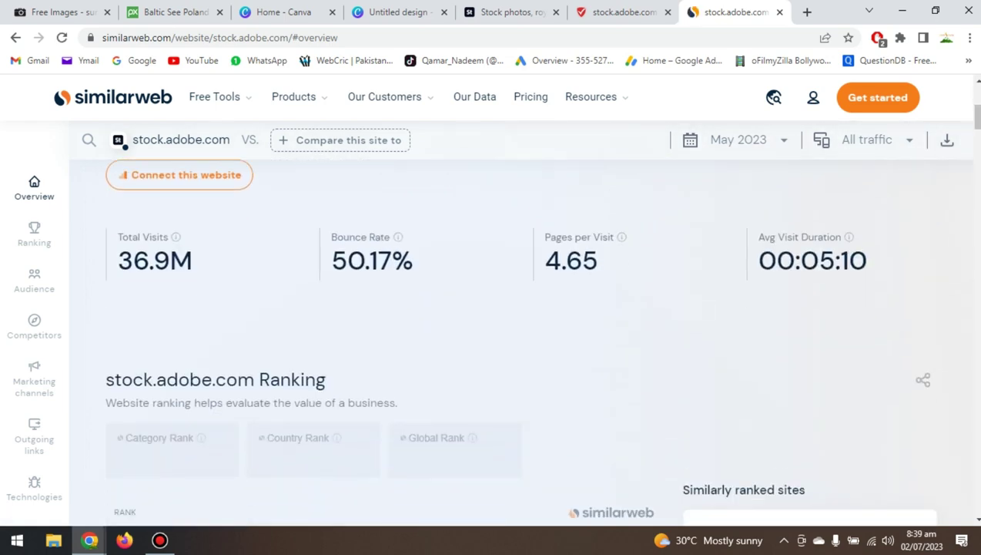
{"action": "scroll", "coordinate": [517, 340], "scroll_direction": "up", "scroll_amount": 1}
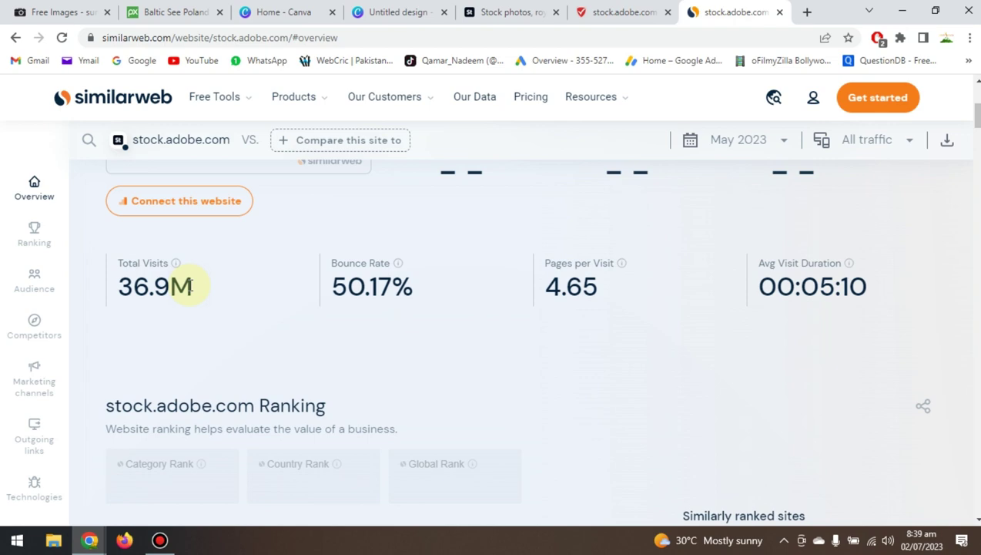
Step: Return to Adobe Stock, open its Sell page for contributors and close the website-checking tabs
{"action": "left_click", "coordinate": [511, 9]}
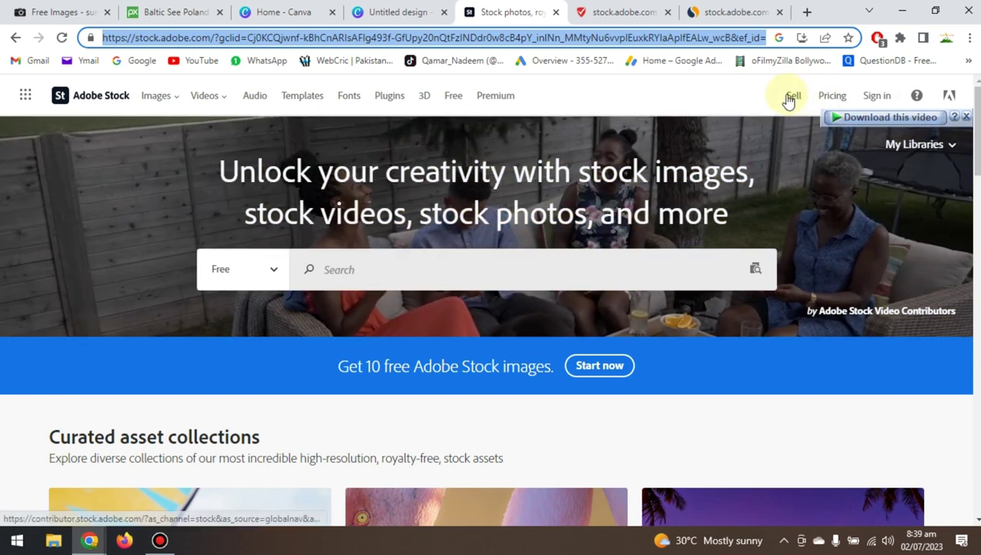
{"action": "left_click", "coordinate": [793, 98]}
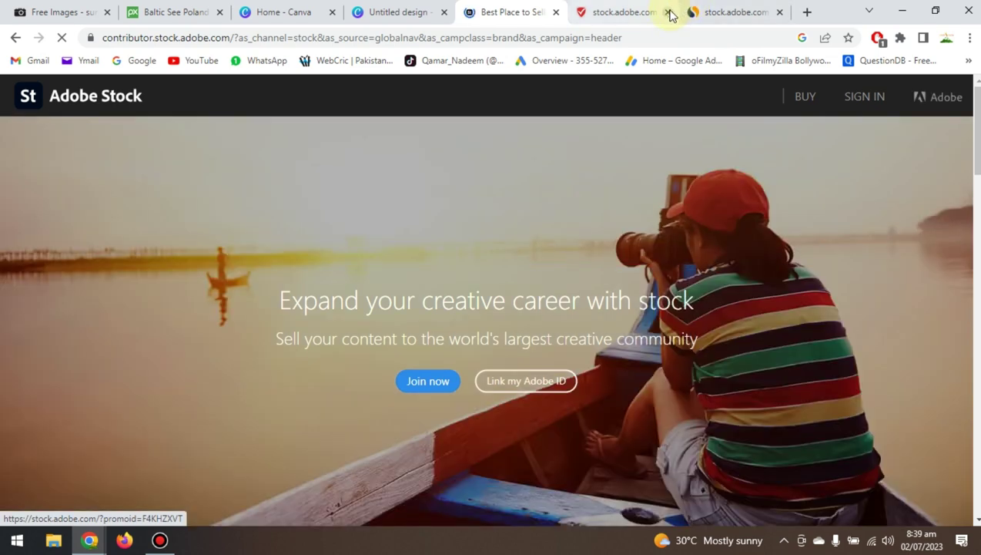
{"action": "left_click", "coordinate": [667, 12]}
{"action": "left_click", "coordinate": [667, 12]}
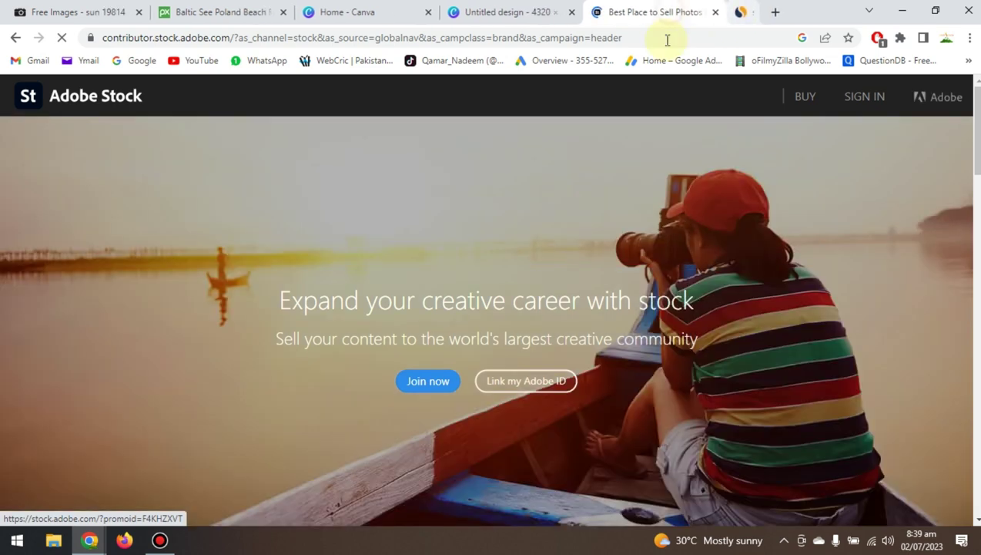
Step: Join Adobe Stock Contributor by signing up with the chosen Google account
{"action": "left_click", "coordinate": [436, 380]}
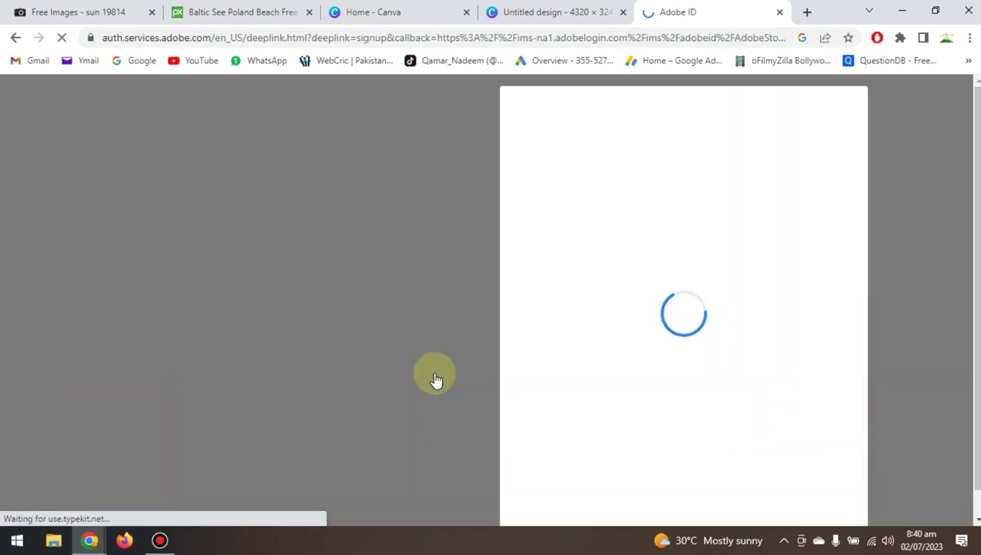
{"action": "key", "text": "ctrl+v"}
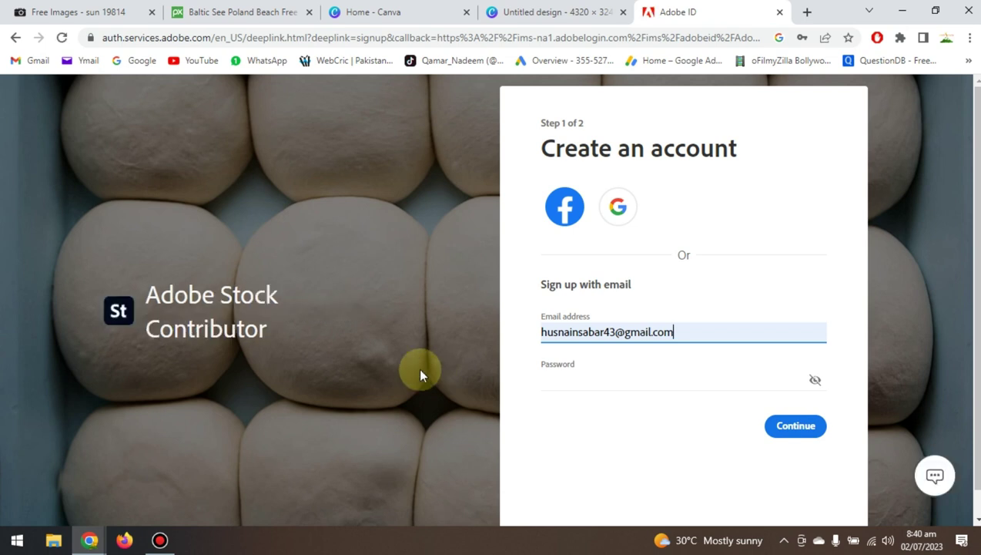
{"action": "key", "text": "Return"}
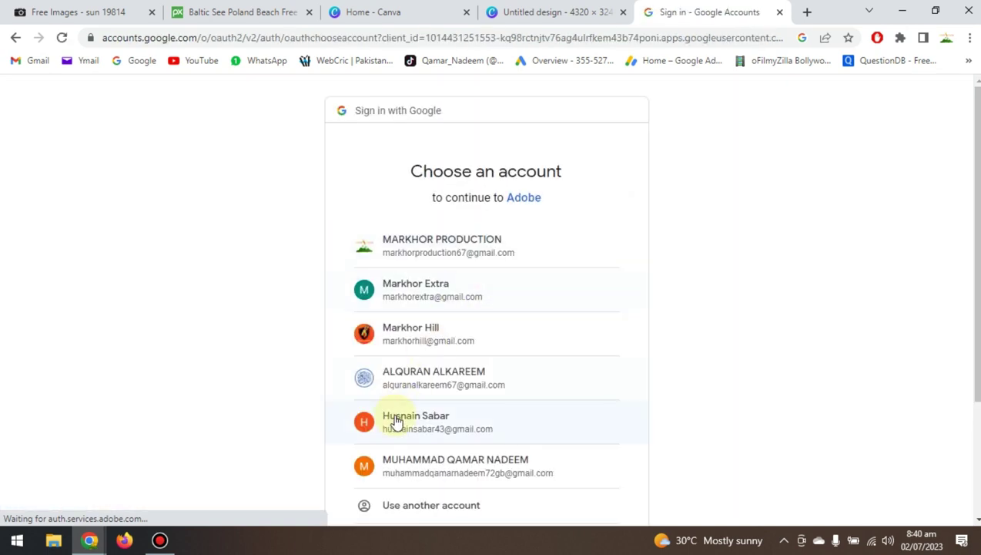
{"action": "left_click", "coordinate": [399, 419]}
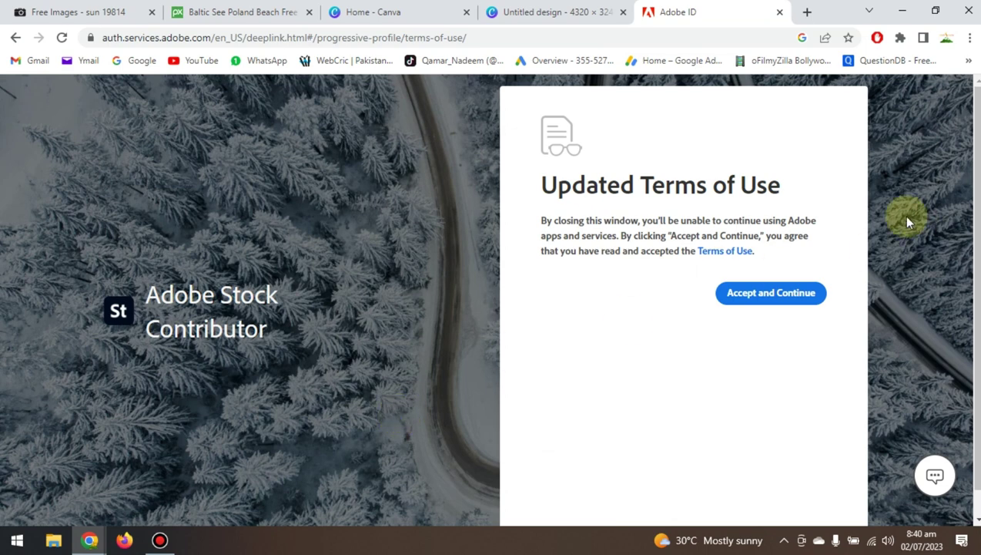
Step: Accept the updated Terms of Use, start uploading the first asset and browse for files
{"action": "left_click", "coordinate": [766, 294]}
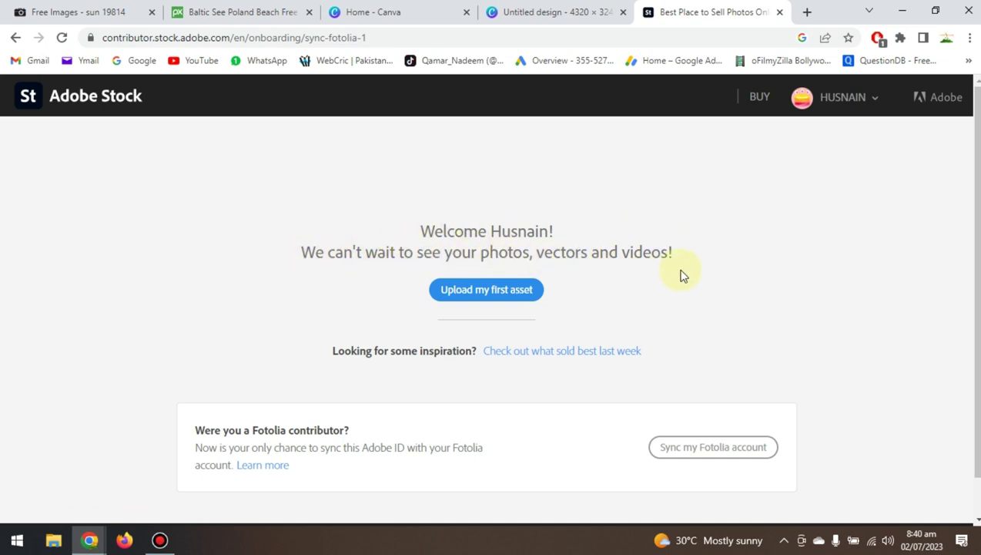
{"action": "left_click", "coordinate": [486, 292]}
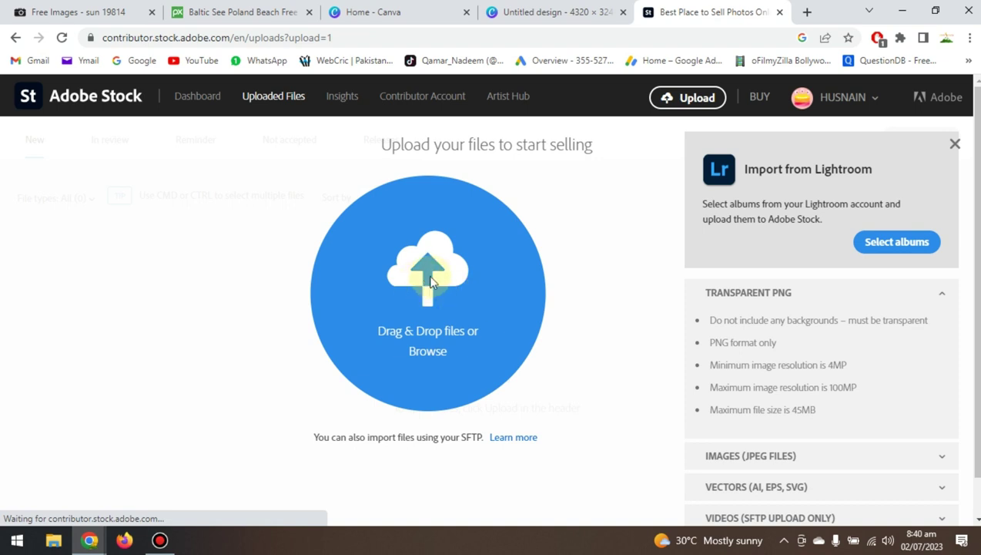
{"action": "left_click", "coordinate": [431, 285]}
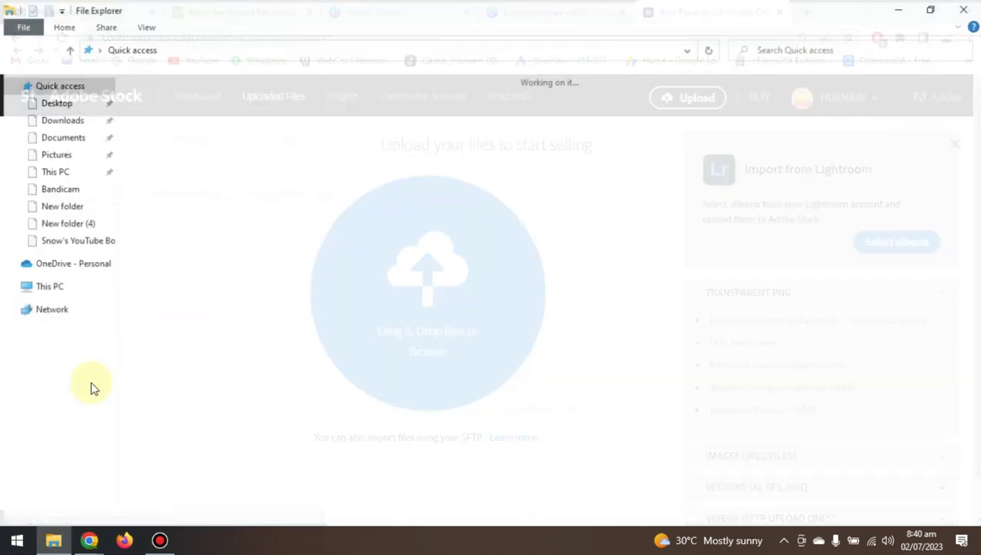
Step: In File Explorer, open the Untitled design PNG from the Downloads folder and zoom in to inspect the photo
{"action": "left_click", "coordinate": [55, 122]}
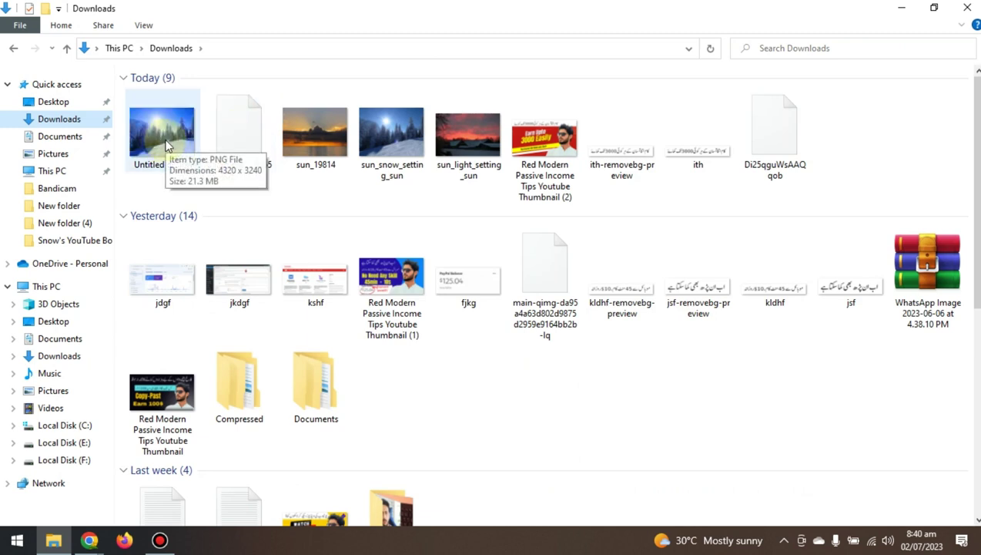
{"action": "left_click", "coordinate": [164, 143]}
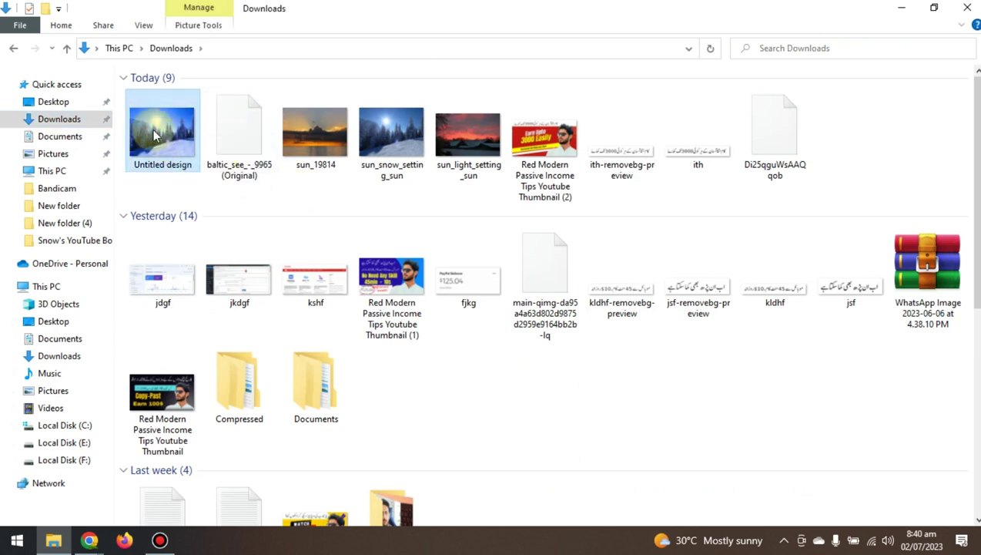
{"action": "double_click", "coordinate": [154, 135]}
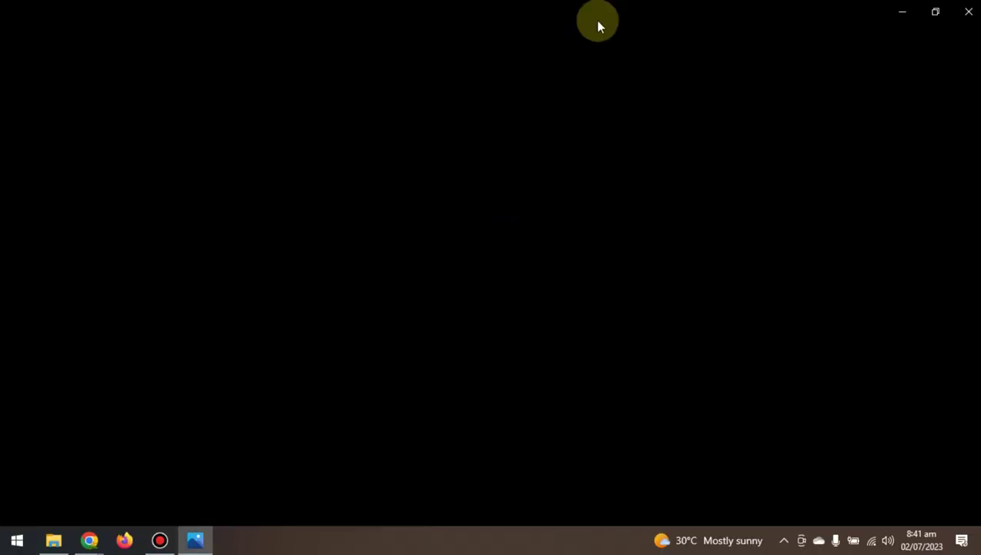
{"action": "left_click", "coordinate": [559, 9]}
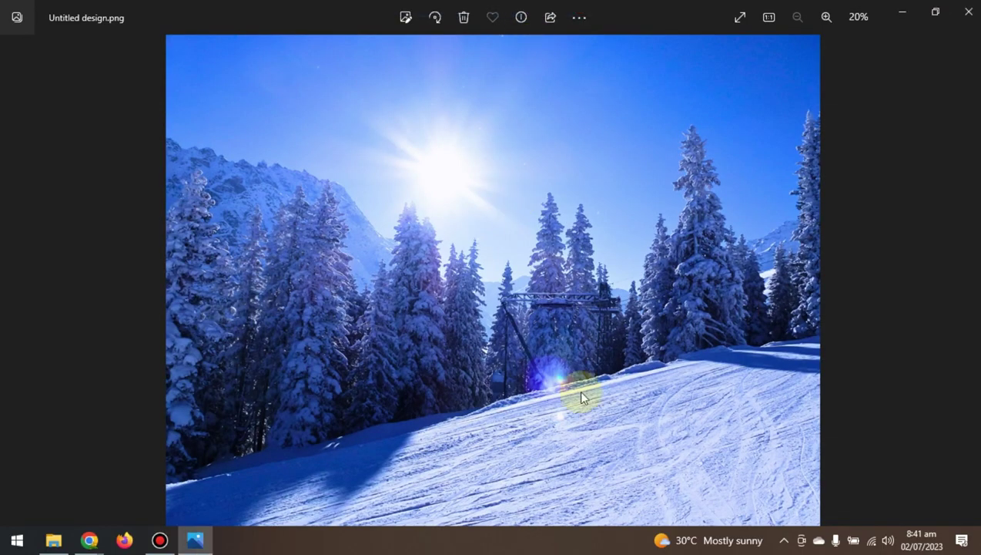
{"action": "left_click", "coordinate": [827, 16]}
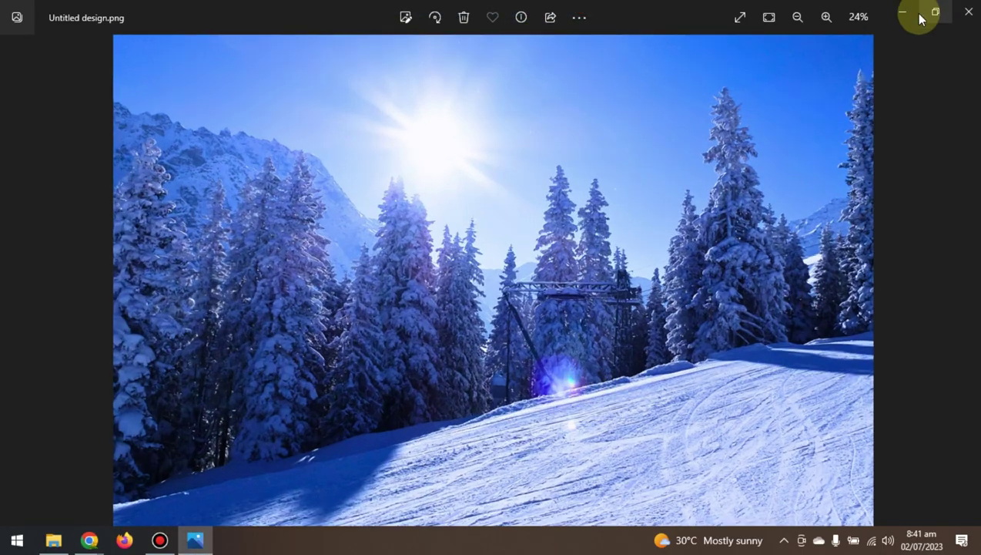
{"action": "left_click", "coordinate": [827, 17]}
{"action": "left_click", "coordinate": [826, 17]}
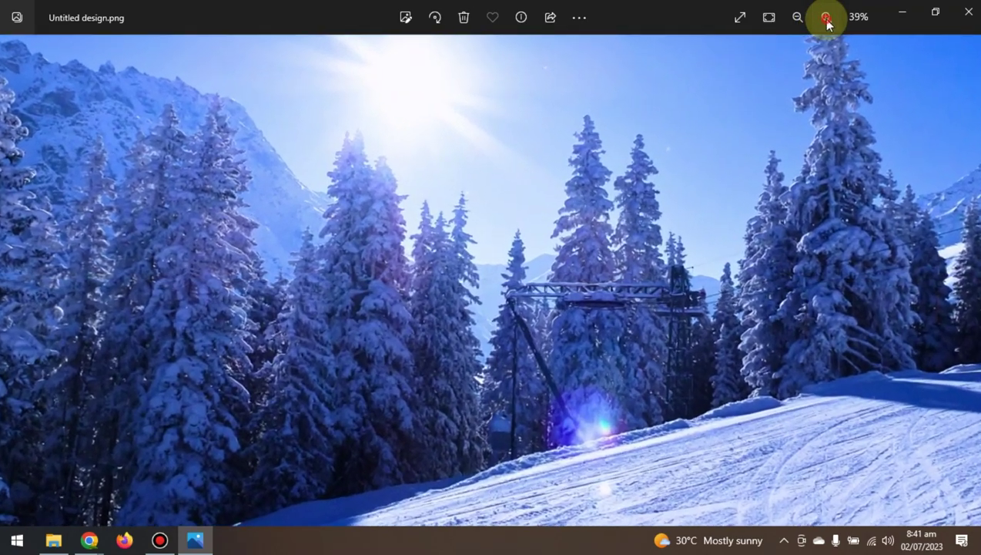
Step: Examine the snowy landscape photo's detail at closer zoom, restore the full view and close the image viewer
{"action": "left_click", "coordinate": [826, 17]}
{"action": "left_click", "coordinate": [827, 16]}
{"action": "left_click", "coordinate": [827, 16]}
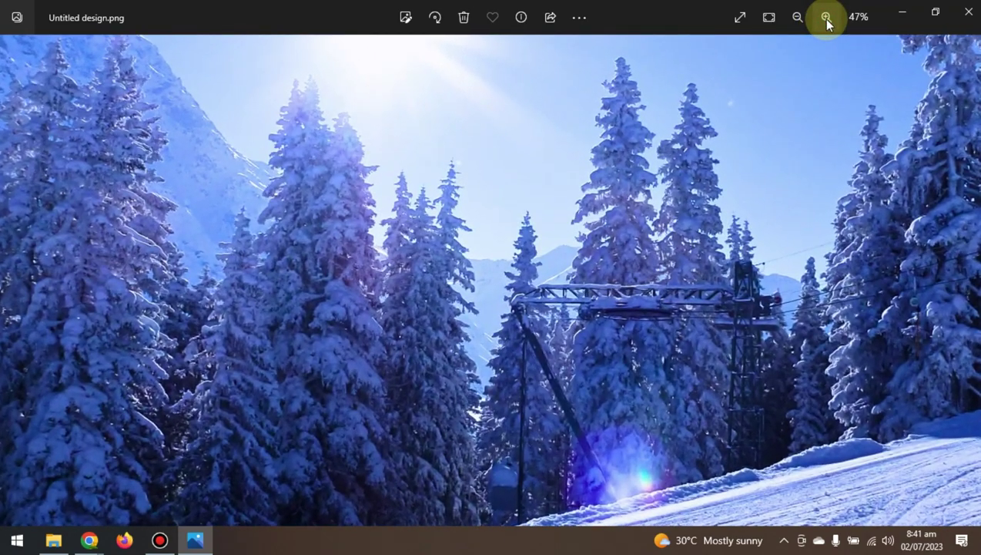
{"action": "left_click_drag", "start_coordinate": [613, 339], "coordinate": [692, 68]}
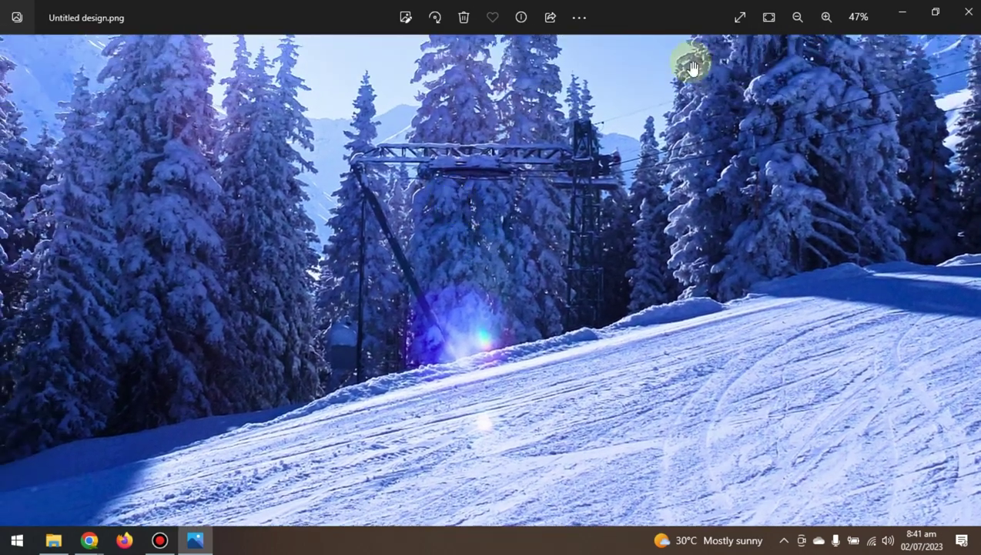
{"action": "left_click", "coordinate": [801, 16]}
{"action": "left_click", "coordinate": [801, 16]}
{"action": "left_click", "coordinate": [802, 16]}
{"action": "left_click", "coordinate": [801, 16]}
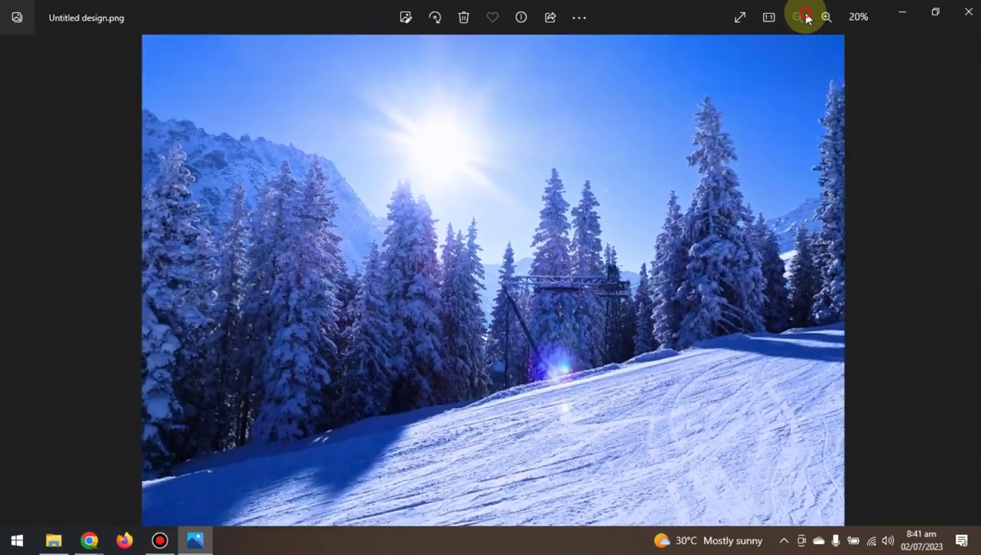
{"action": "left_click", "coordinate": [968, 12]}
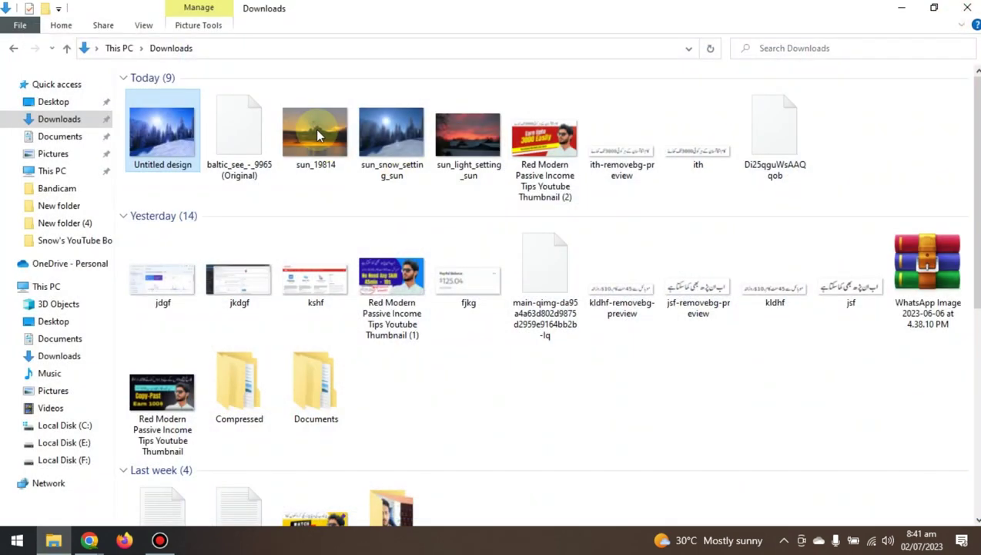
Step: Upload the Untitled design PNG from Downloads to Adobe Stock and keep Landscapes as its category
{"action": "left_click_drag", "start_coordinate": [171, 146], "coordinate": [418, 296]}
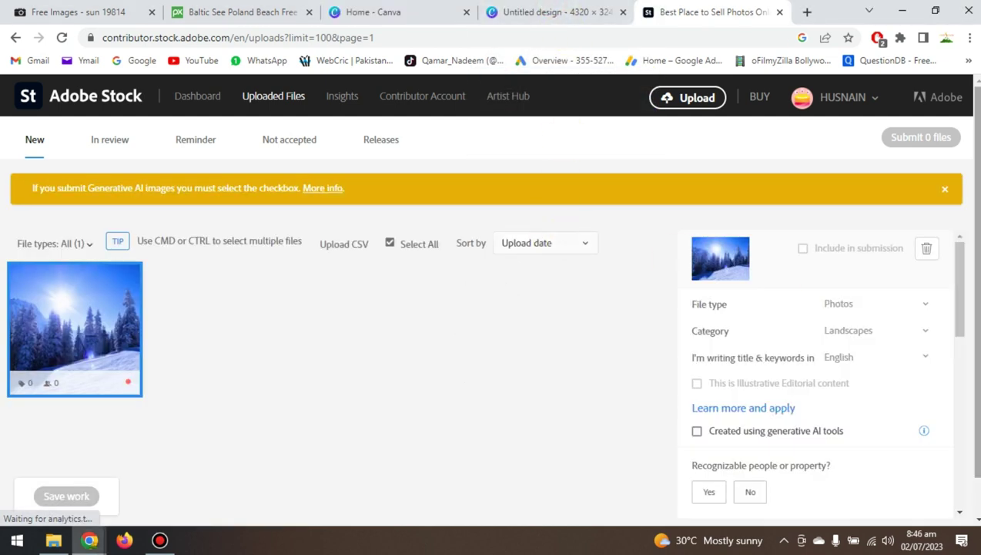
{"action": "scroll", "coordinate": [553, 243], "scroll_direction": "down", "scroll_amount": 1}
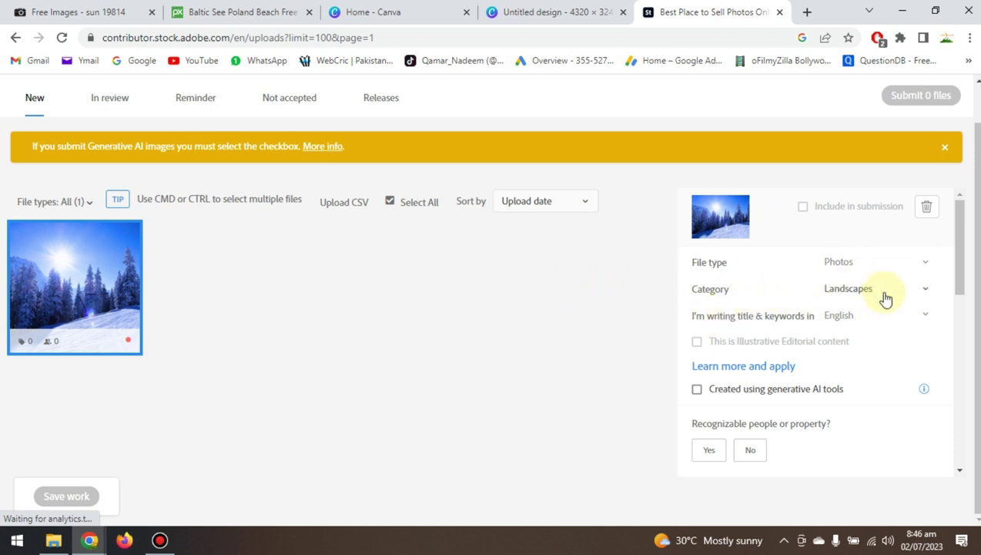
{"action": "left_click", "coordinate": [929, 291]}
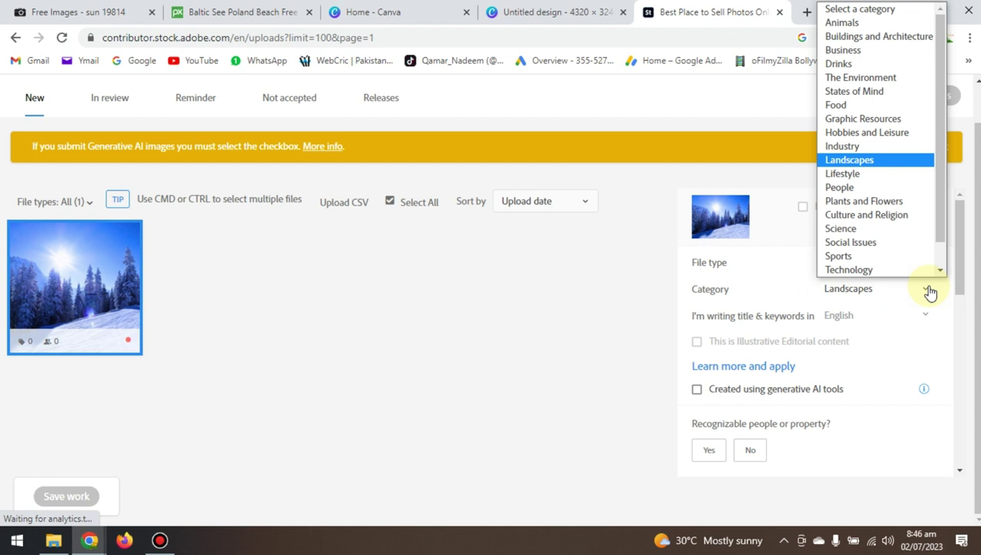
{"action": "left_click", "coordinate": [929, 290]}
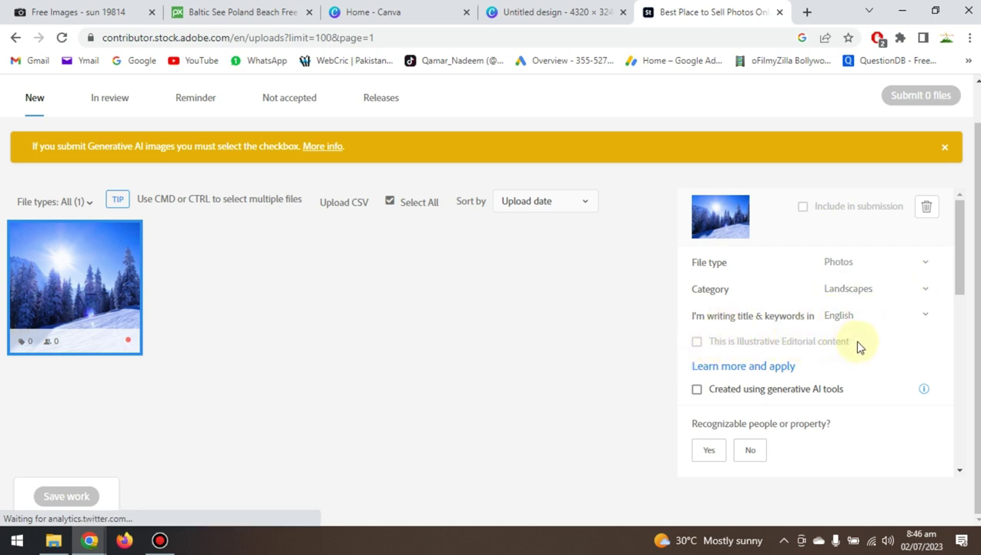
Step: Declare no recognizable people or property and replace the title with the suggestion "winter landscape with snow covered trees"
{"action": "left_click_drag", "start_coordinate": [969, 286], "coordinate": [973, 329]}
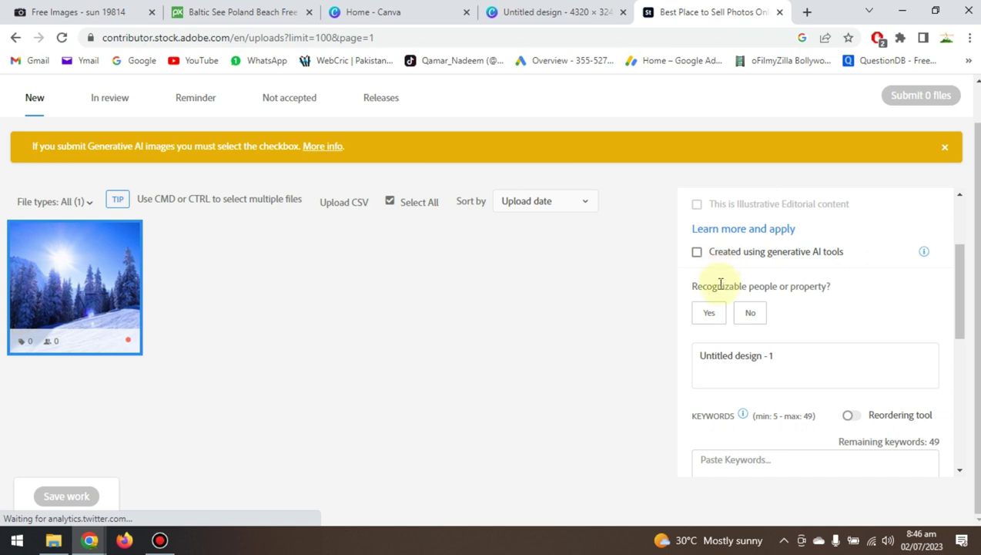
{"action": "left_click", "coordinate": [751, 316]}
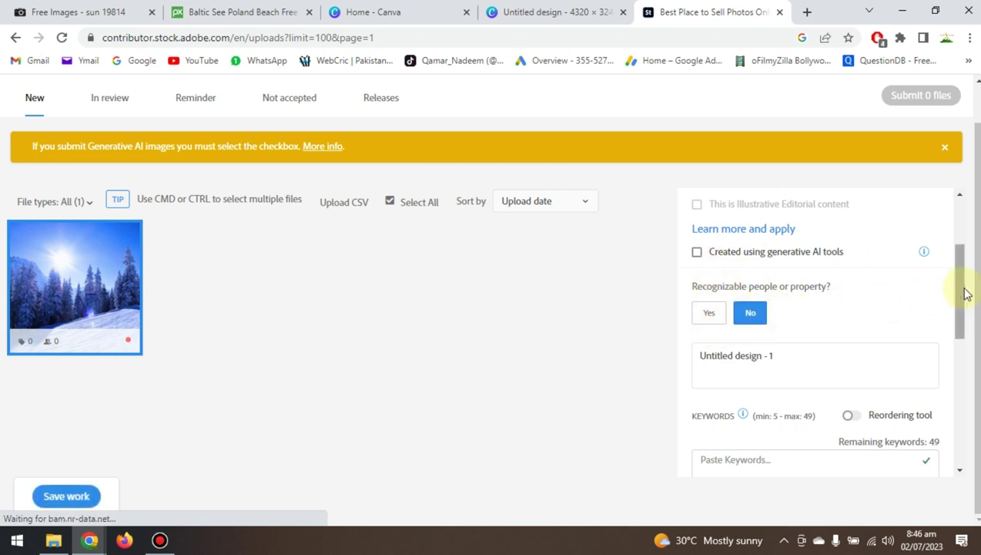
{"action": "left_click_drag", "start_coordinate": [967, 294], "coordinate": [964, 322]}
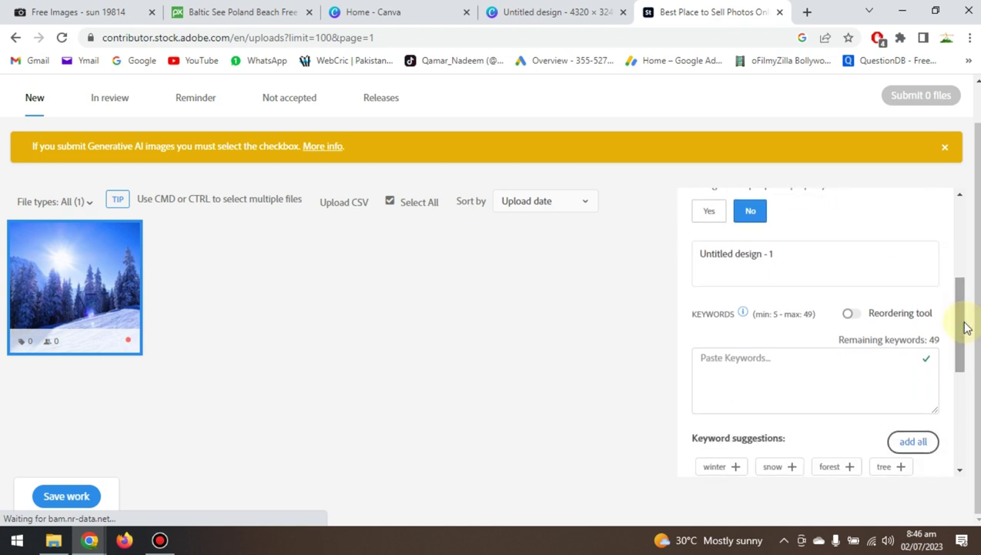
{"action": "left_click", "coordinate": [801, 254]}
{"action": "key", "text": "ctrl+a"}
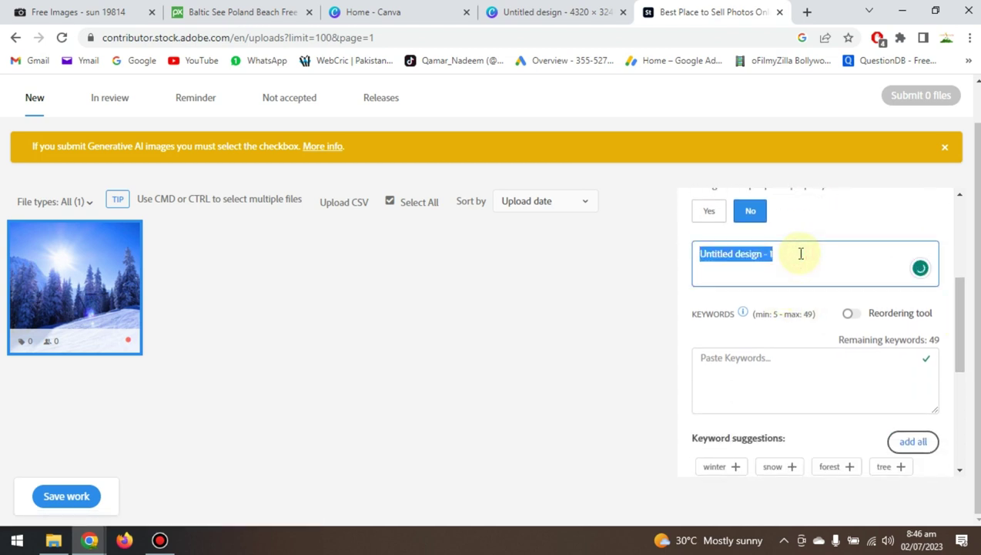
{"action": "key", "text": "BackSpace"}
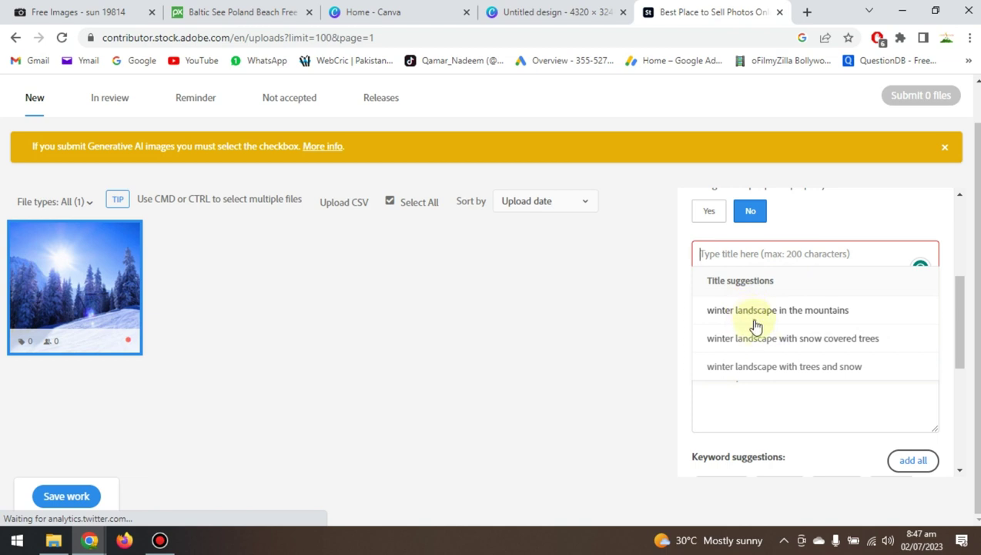
{"action": "left_click", "coordinate": [792, 349]}
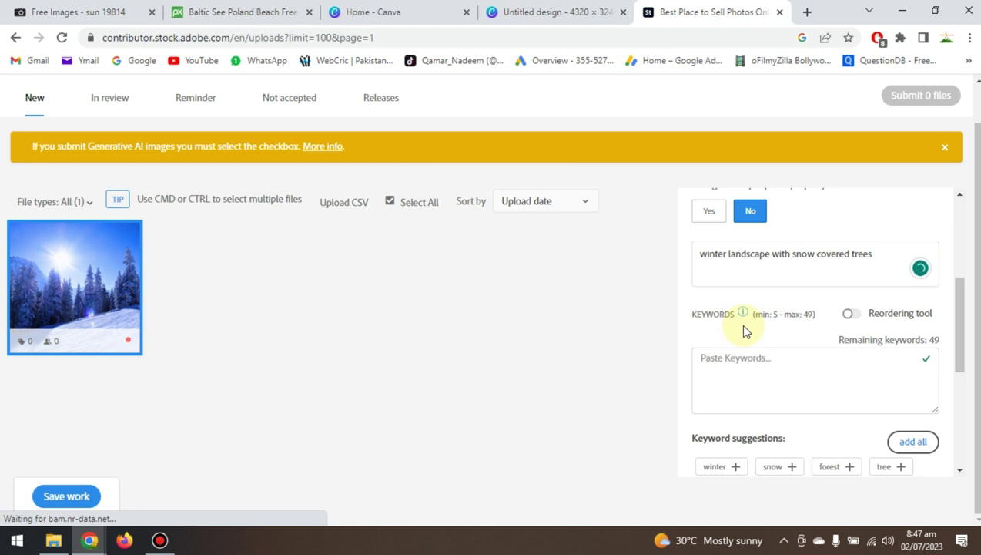
Step: Turn on the keyword Reordering tool and enter winter, landscape and snow as the first three keywords
{"action": "left_click", "coordinate": [850, 317]}
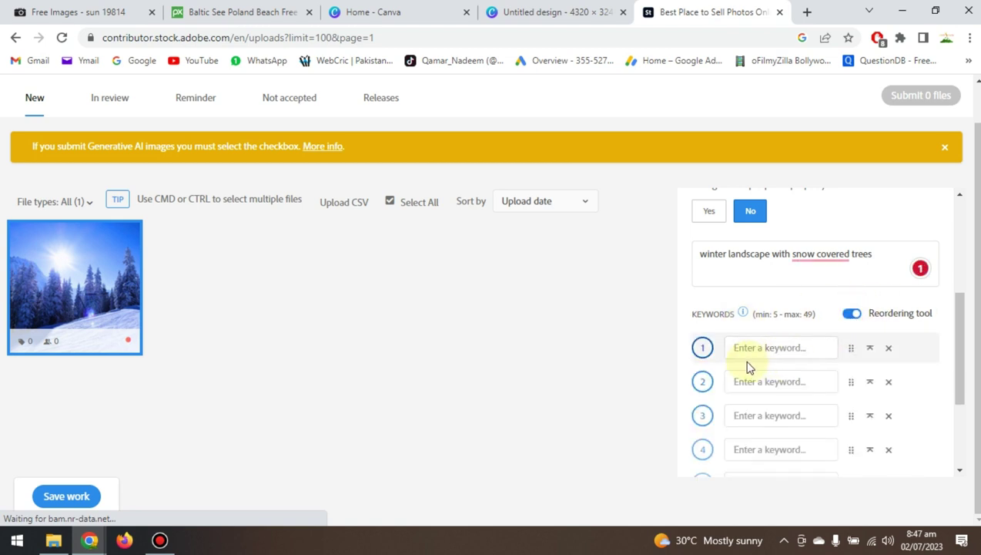
{"action": "left_click", "coordinate": [768, 348]}
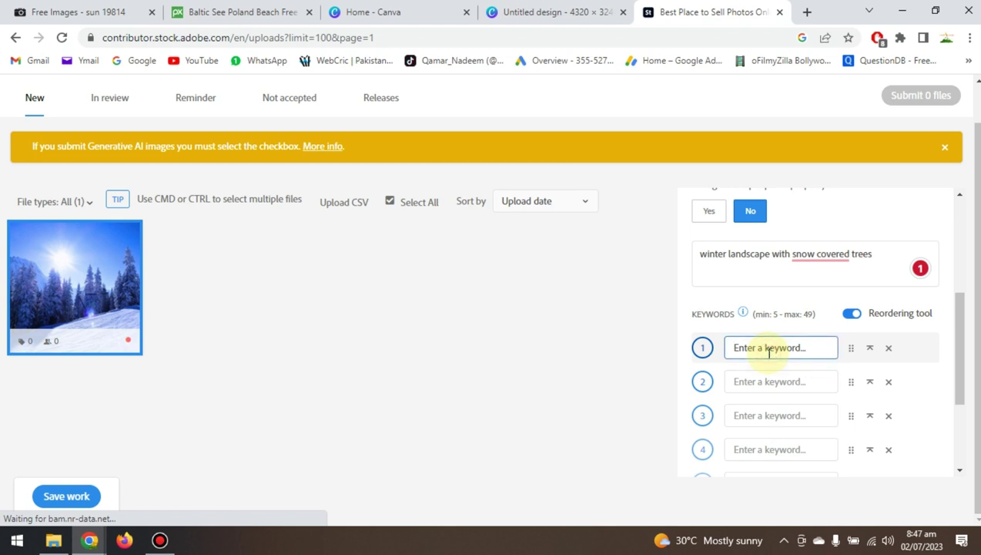
{"action": "type", "text": "winter"}
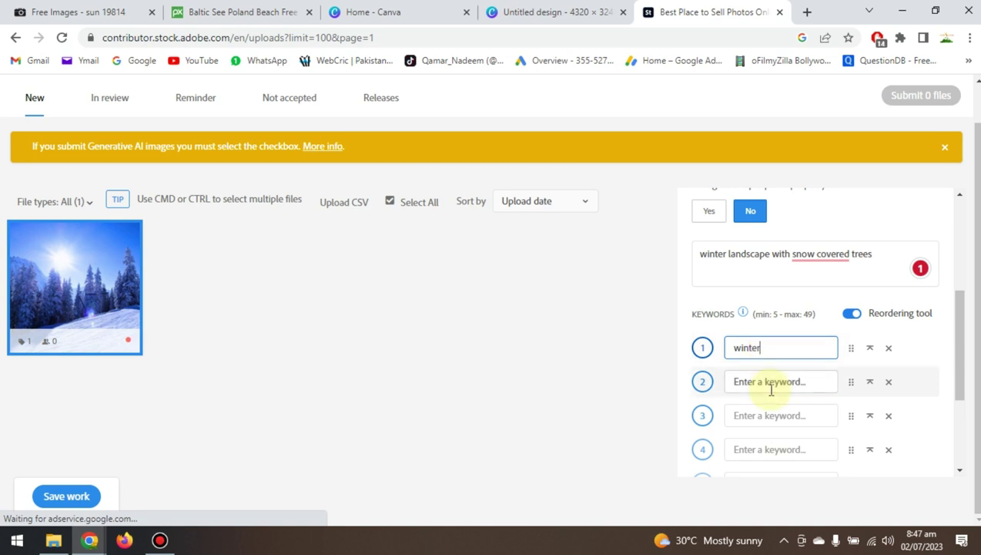
{"action": "left_click", "coordinate": [771, 390]}
{"action": "type", "text": "l"}
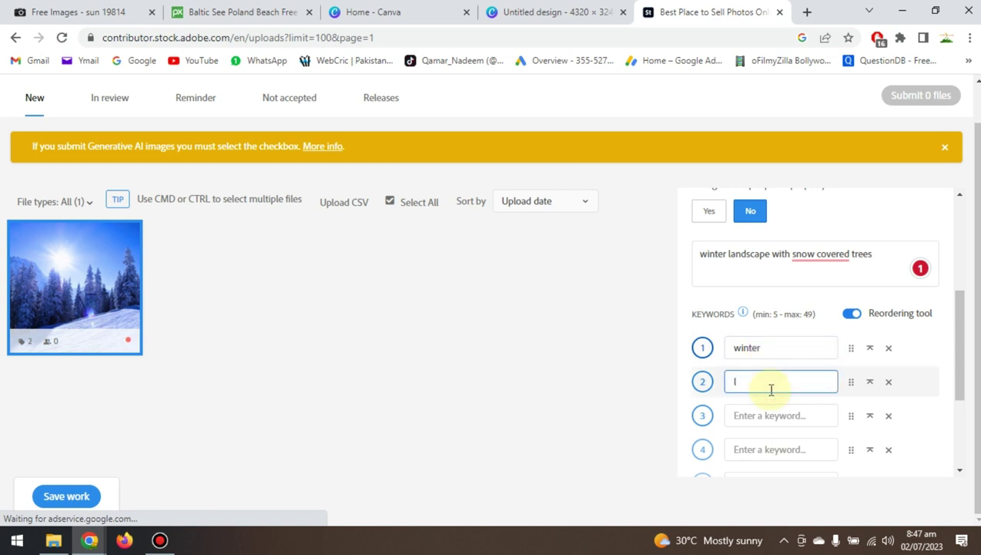
{"action": "type", "text": "and"}
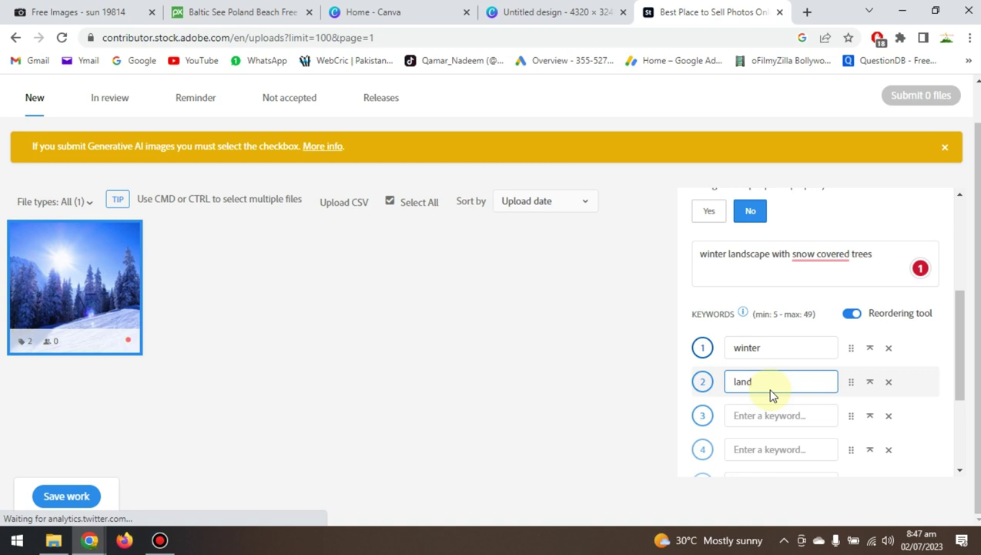
{"action": "type", "text": "scape"}
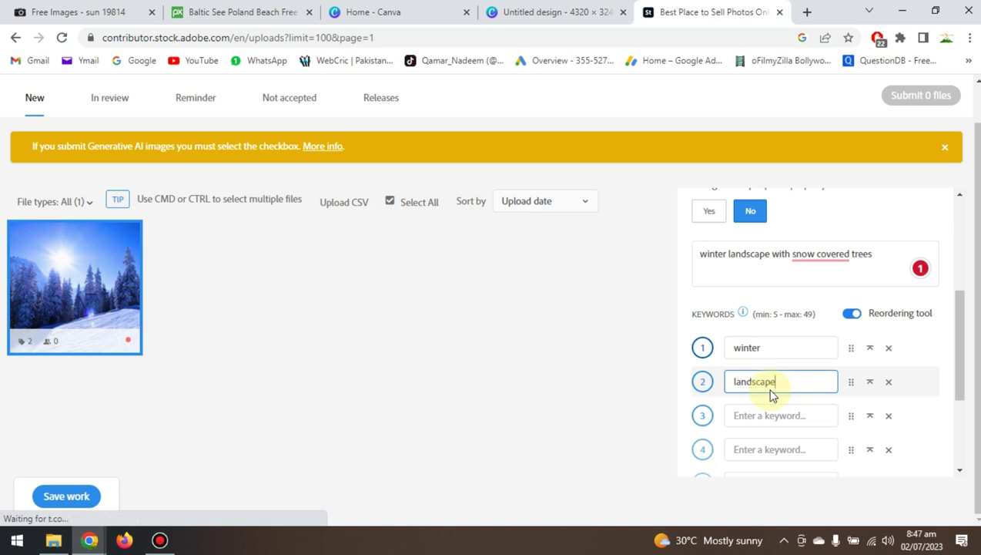
{"action": "left_click", "coordinate": [772, 416]}
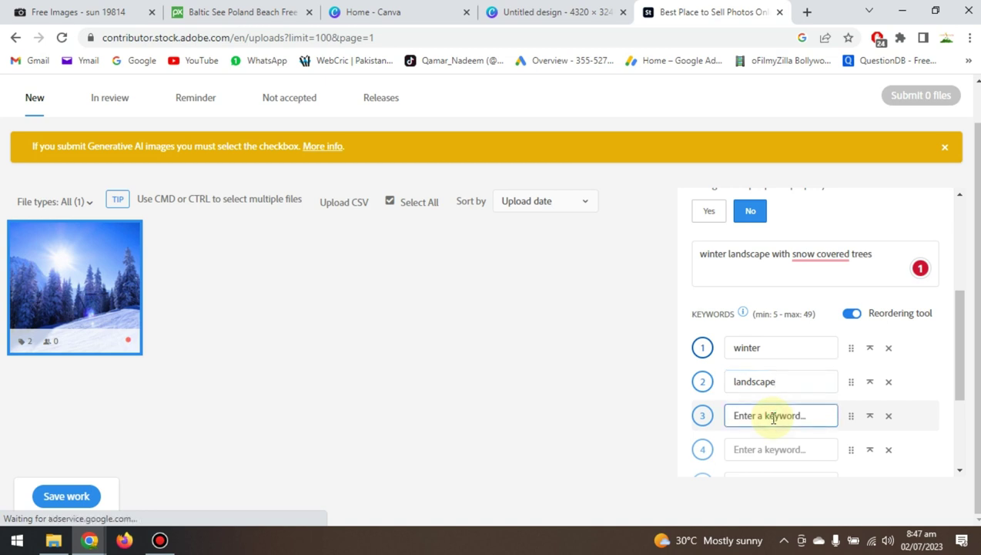
{"action": "type", "text": "snow"}
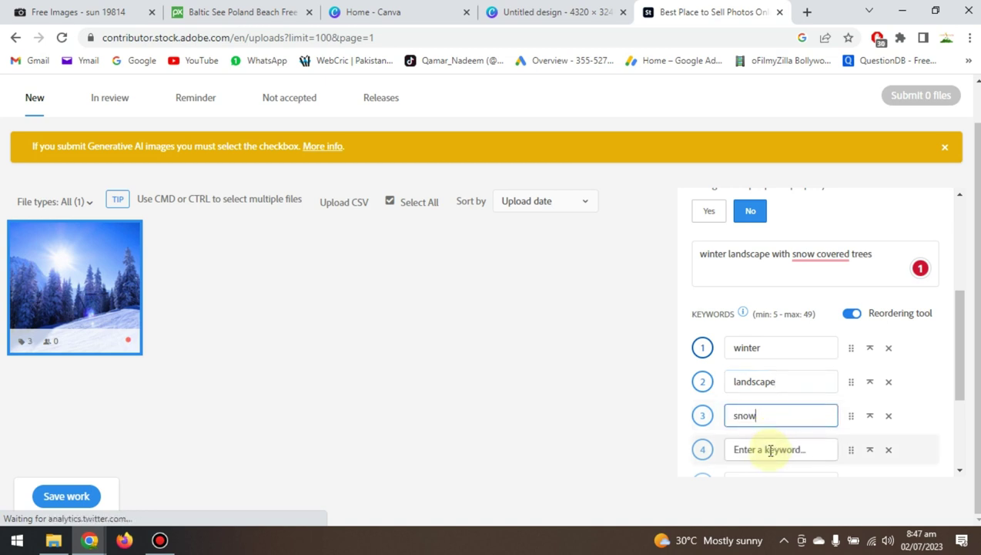
Step: Add trees and sun as the fourth and fifth keywords
{"action": "left_click", "coordinate": [769, 449]}
{"action": "type", "text": "t"}
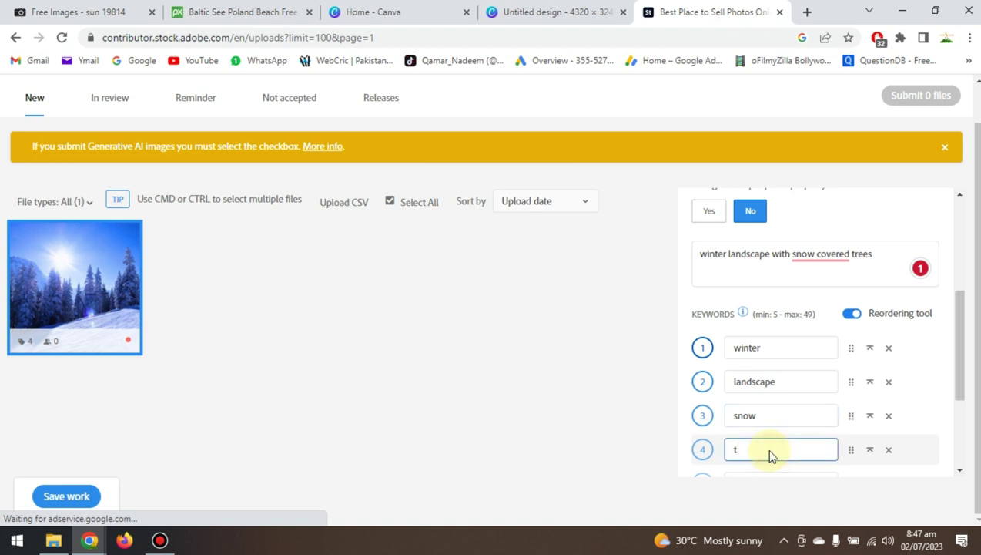
{"action": "type", "text": "rees"}
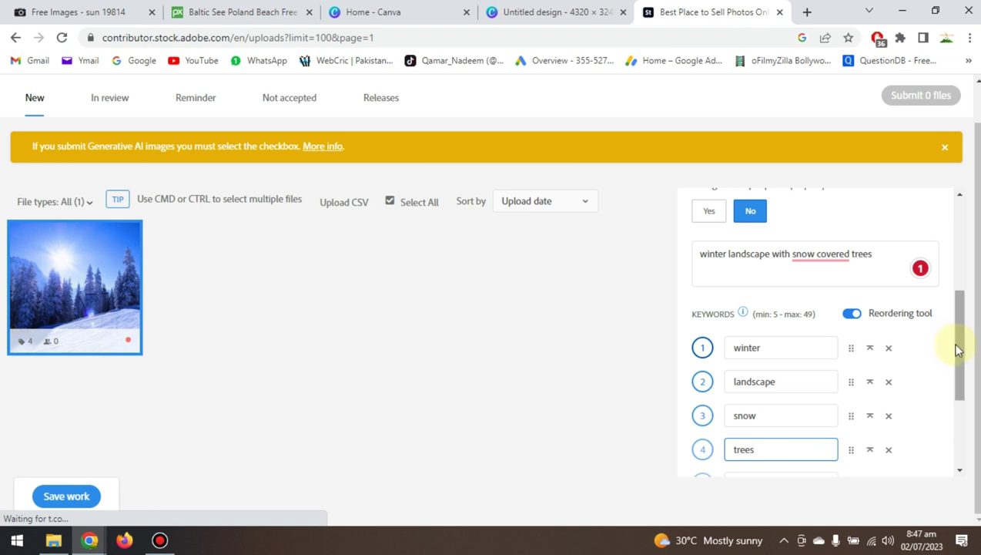
{"action": "left_click_drag", "start_coordinate": [963, 345], "coordinate": [963, 390]}
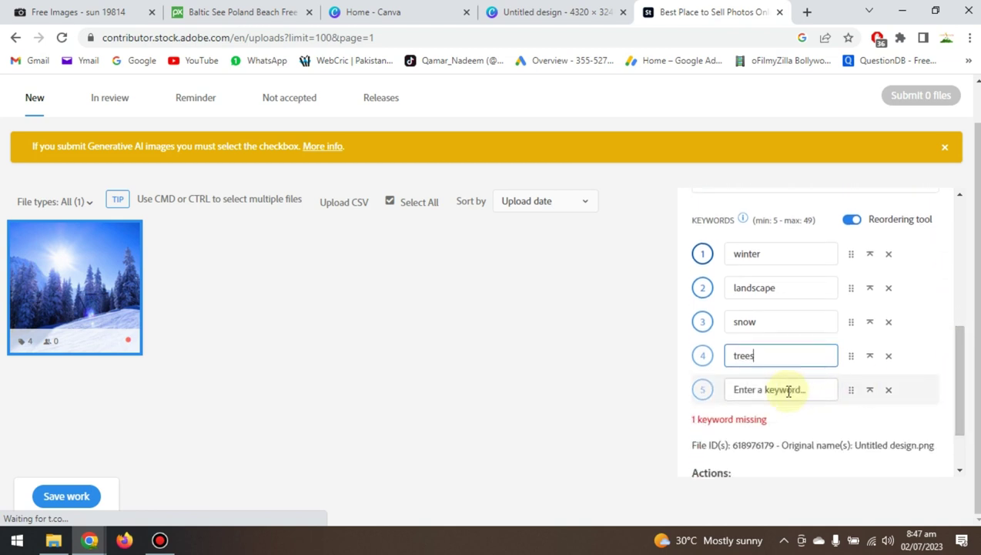
{"action": "left_click", "coordinate": [787, 390]}
{"action": "type", "text": "sun"}
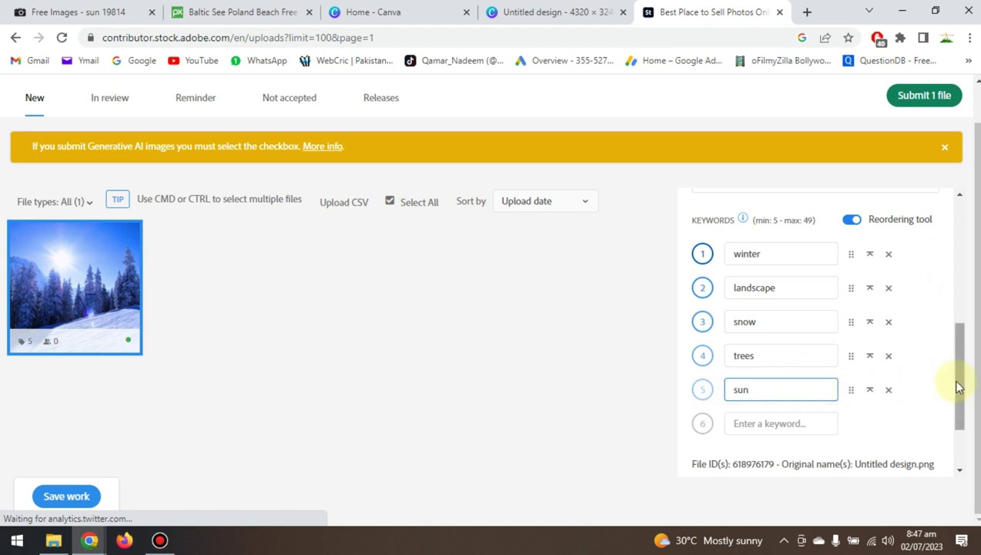
Step: Keep the uploads sorted by upload date and submit the winter landscape photo for review
{"action": "left_click_drag", "start_coordinate": [957, 385], "coordinate": [959, 444]}
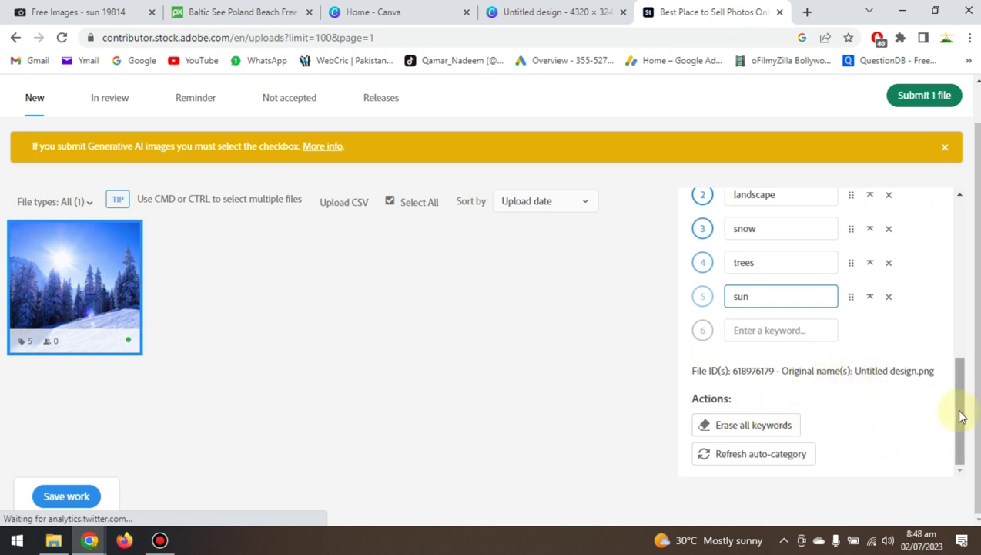
{"action": "left_click_drag", "start_coordinate": [957, 410], "coordinate": [971, 219]}
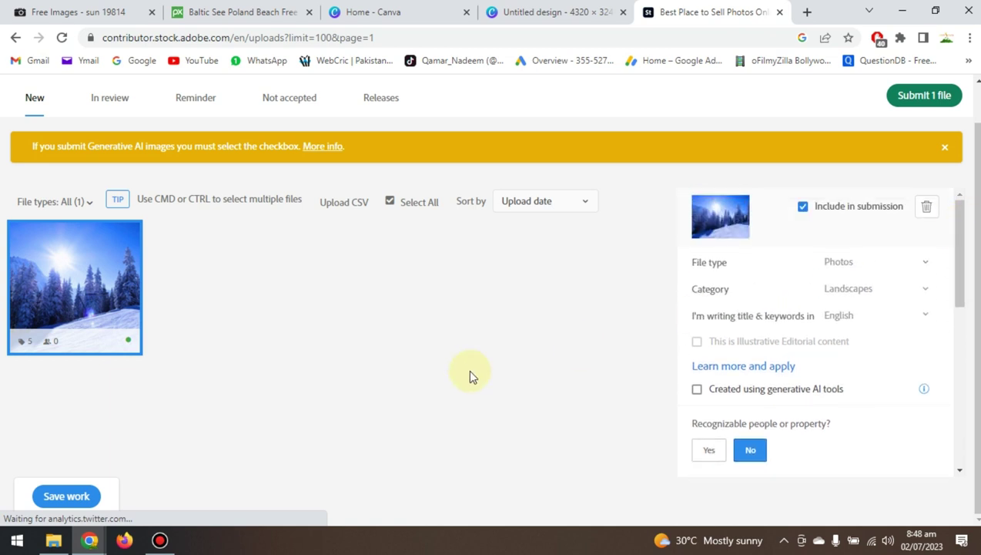
{"action": "left_click", "coordinate": [579, 208]}
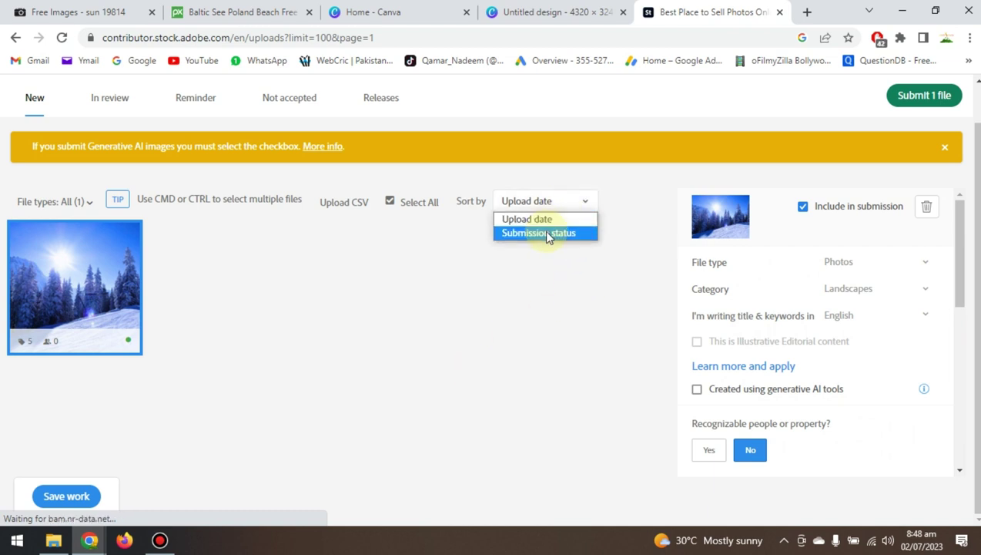
{"action": "left_click", "coordinate": [530, 219]}
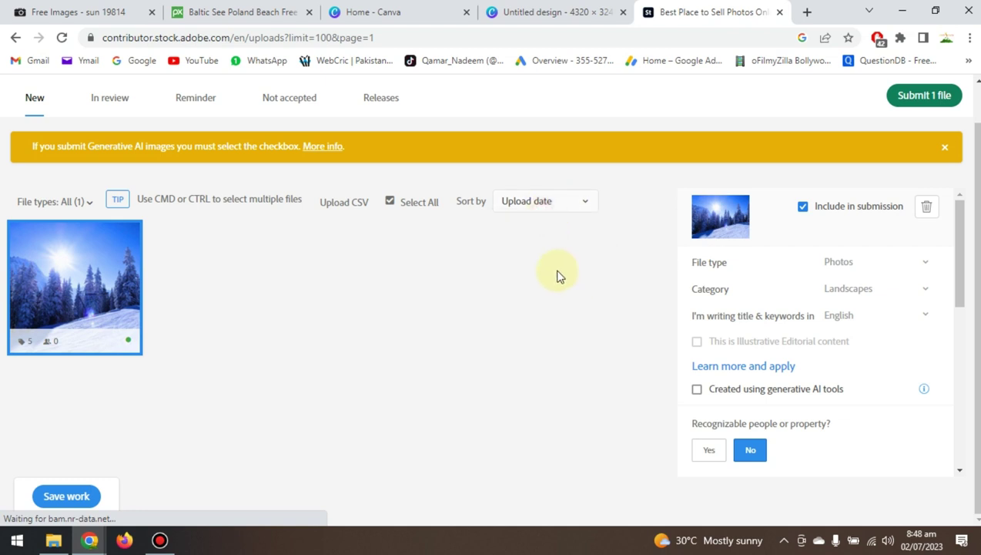
{"action": "left_click", "coordinate": [917, 96]}
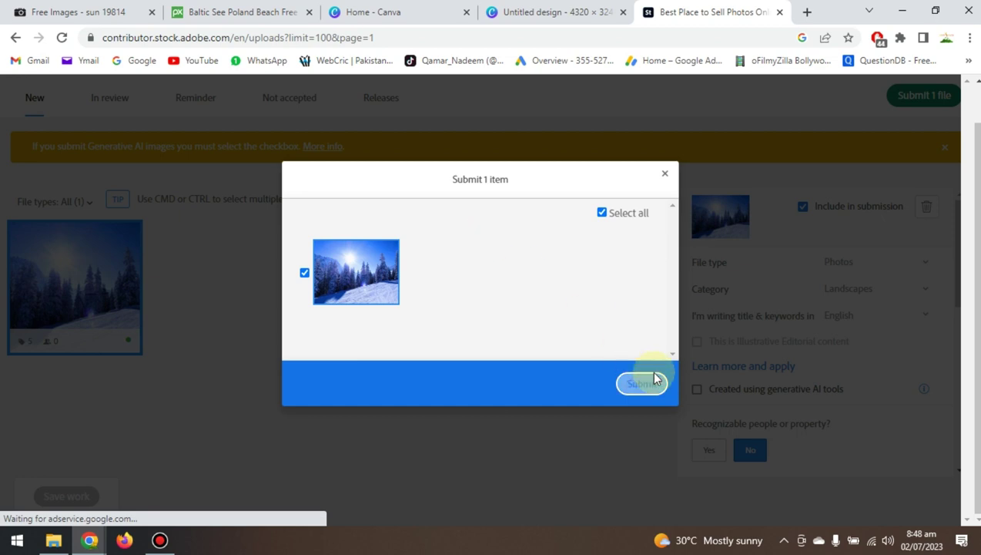
{"action": "left_click", "coordinate": [645, 391]}
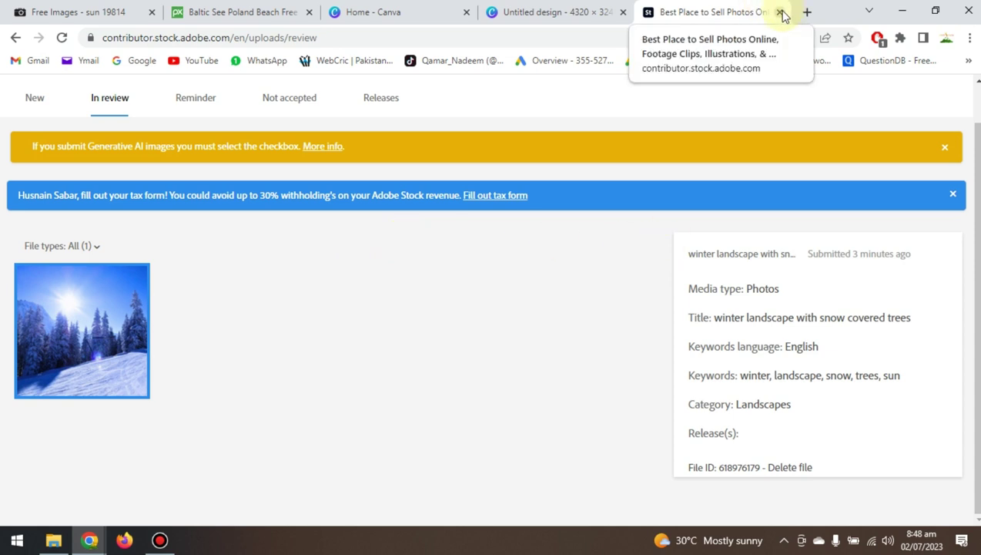
Step: Search Google for "adobe stock payment method" in a new browser tab
{"action": "left_click", "coordinate": [806, 13]}
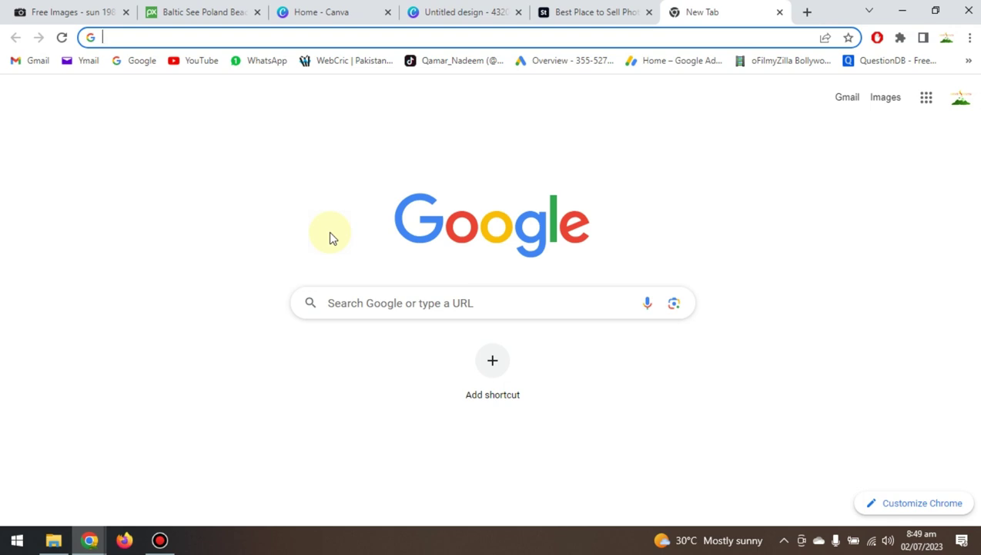
{"action": "type", "text": "adobe"}
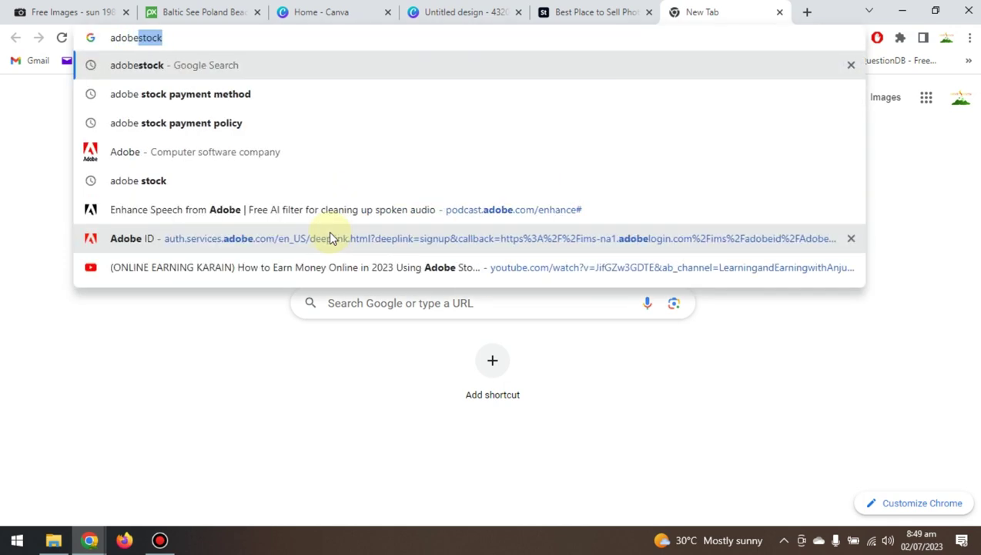
{"action": "key", "text": "Down"}
{"action": "key", "text": "Return"}
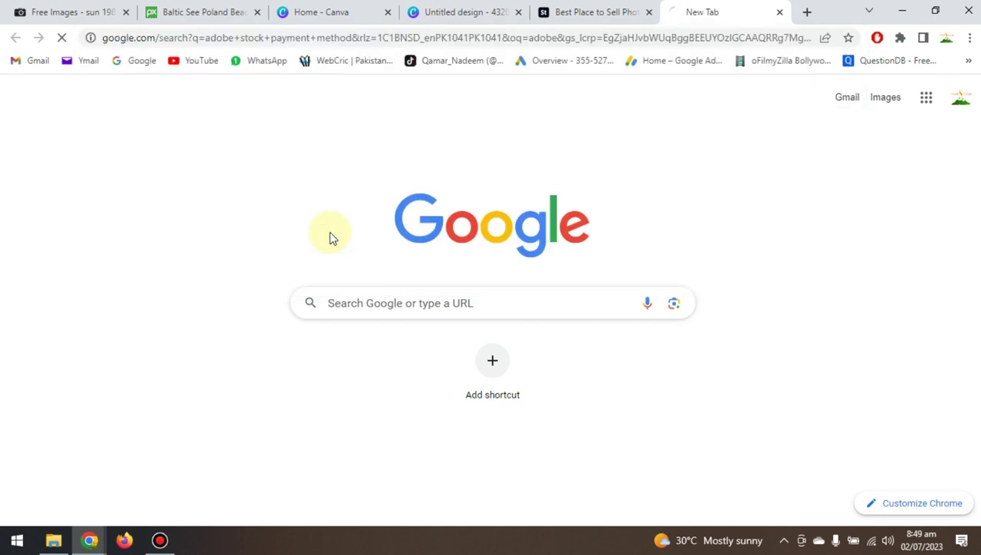